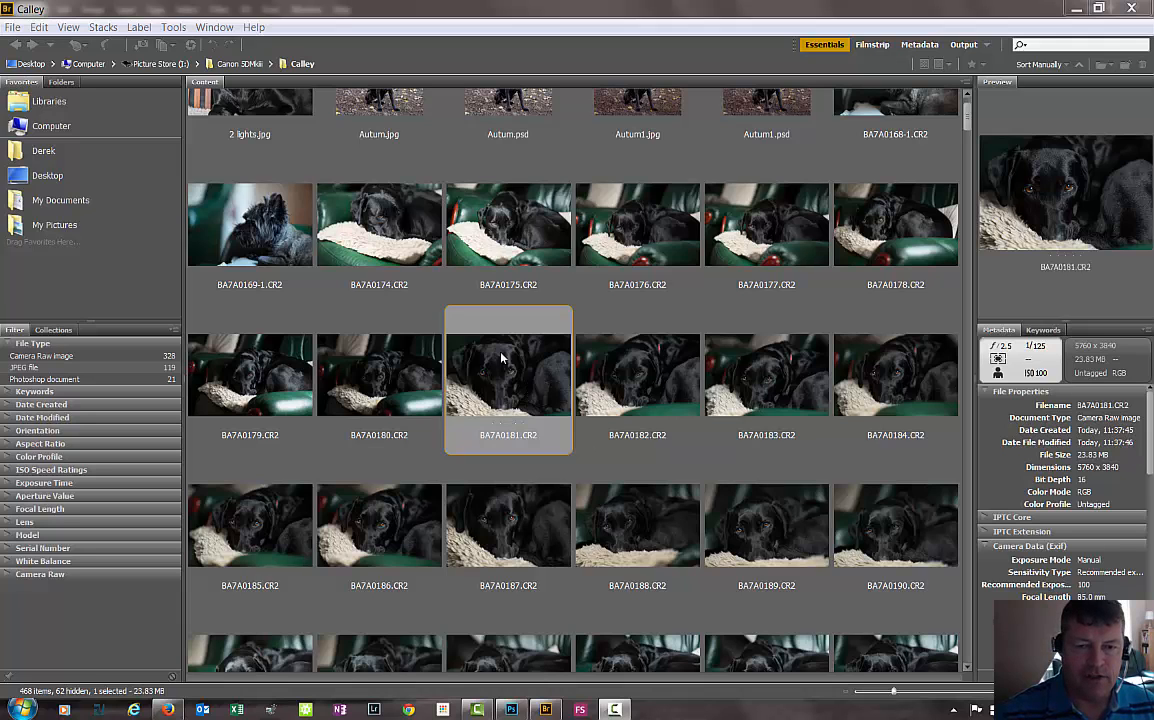
Step: Open BA7A0181.CR2 in Camera Raw and enlarge the dog's face to 100%
{"action": "double_click", "coordinate": [521, 397]}
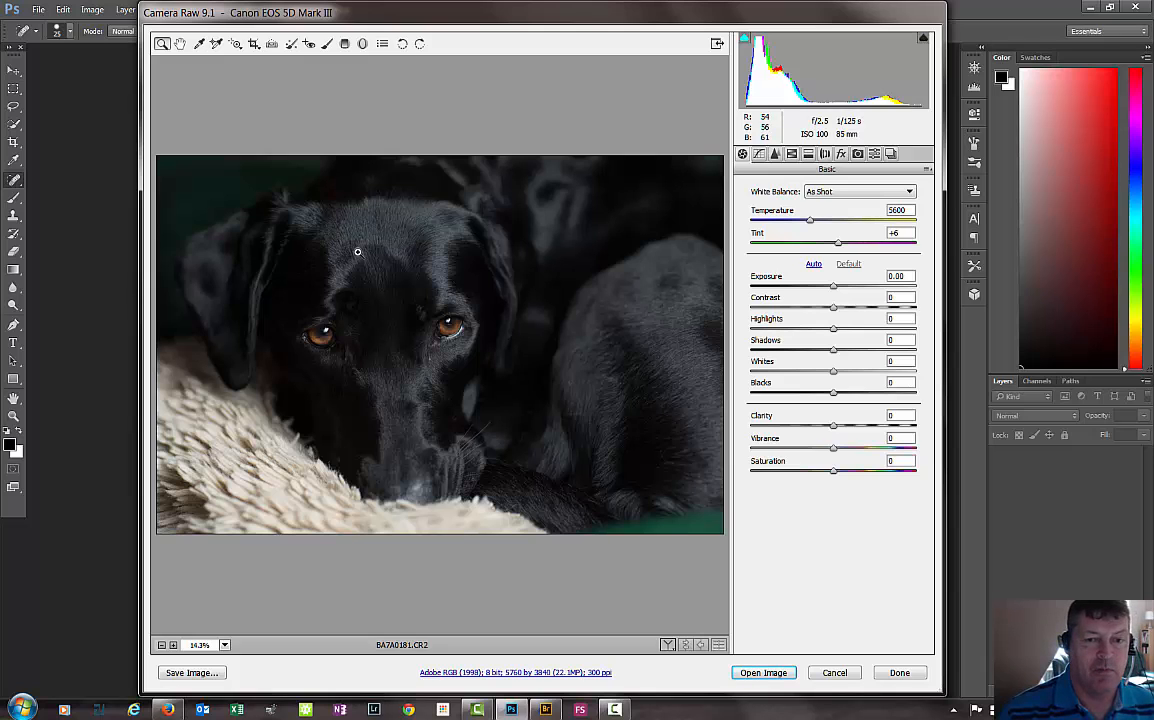
{"action": "left_click", "coordinate": [408, 300]}
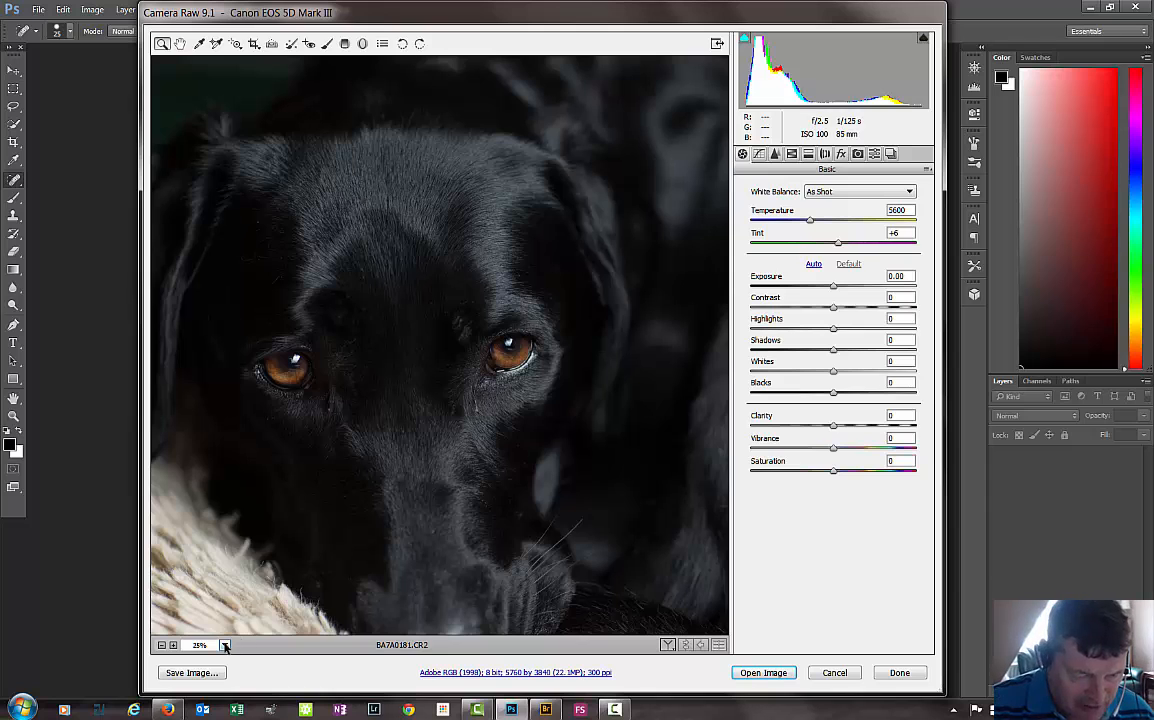
{"action": "left_click", "coordinate": [225, 646]}
{"action": "left_click", "coordinate": [210, 444]}
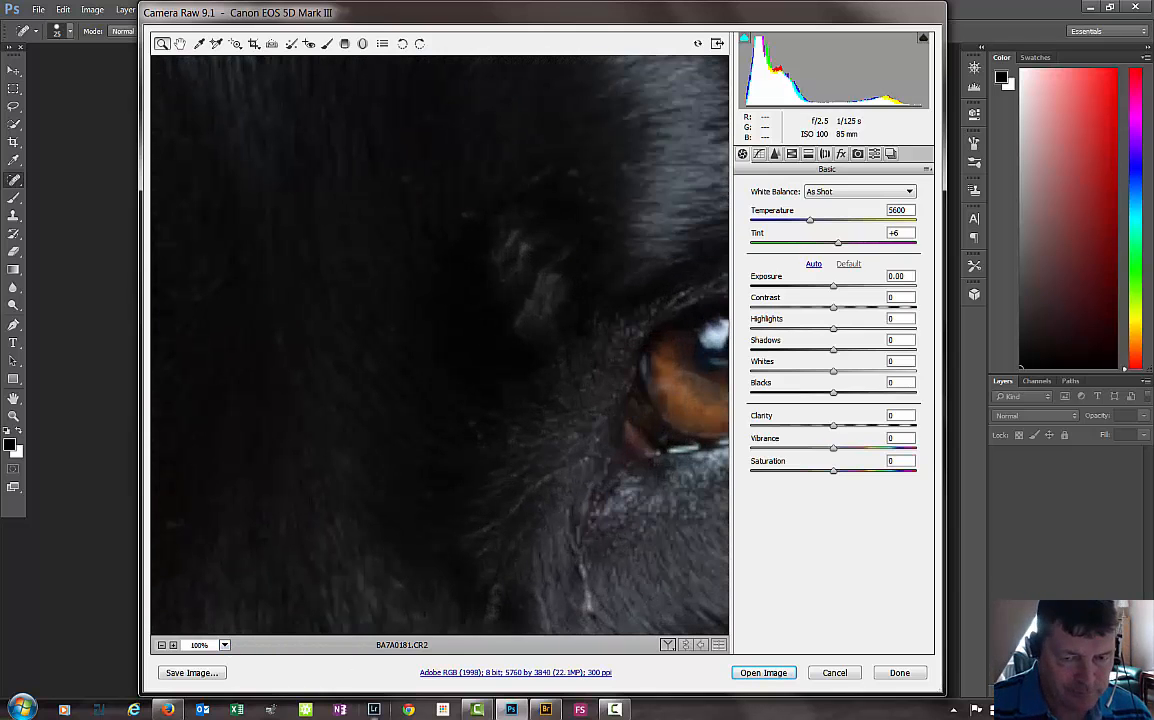
Step: Examine both of the dog's eyes and the fur between them at 100%, and return to the whole photo
{"action": "left_click_drag", "start_coordinate": [564, 442], "coordinate": [366, 404]}
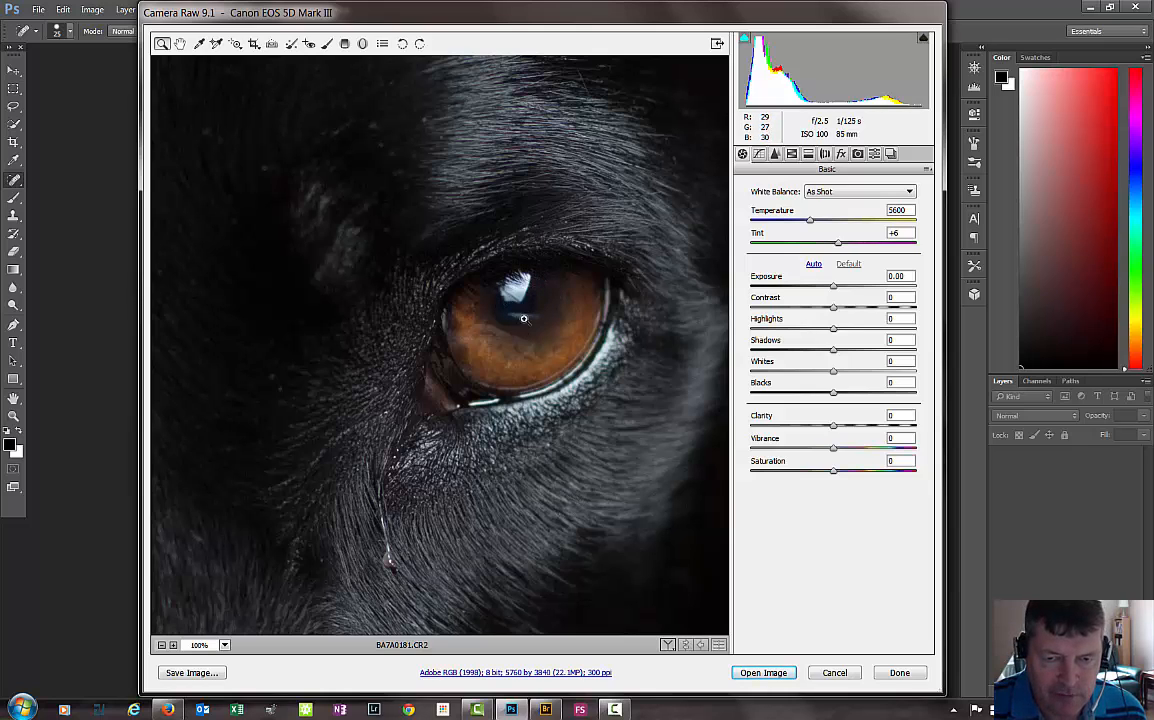
{"action": "left_click_drag", "start_coordinate": [303, 375], "coordinate": [559, 345]}
{"action": "left_click_drag", "start_coordinate": [570, 436], "coordinate": [523, 288]}
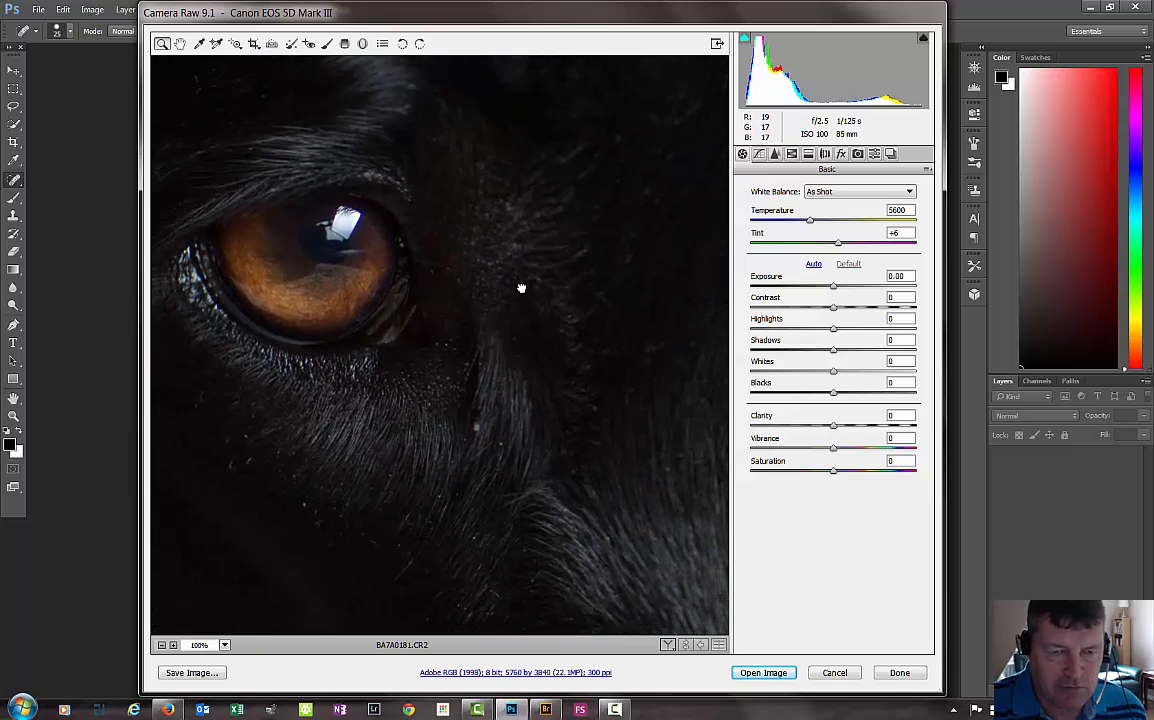
{"action": "left_click_drag", "start_coordinate": [484, 368], "coordinate": [268, 323]}
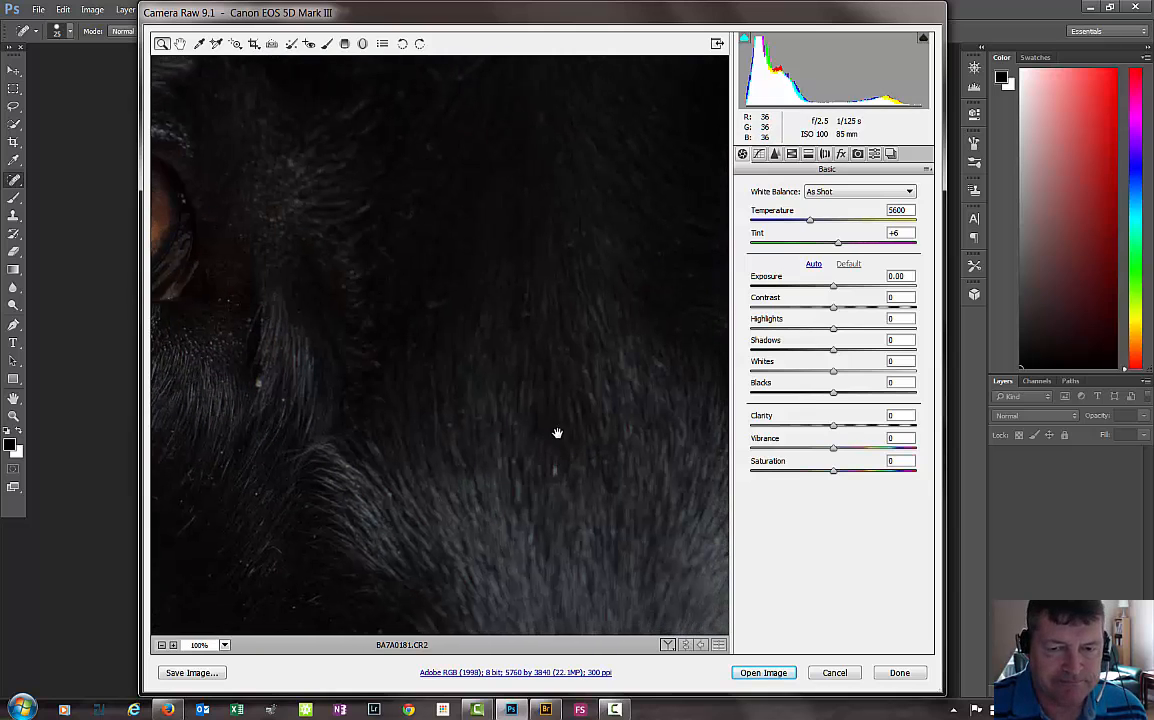
{"action": "left_click_drag", "start_coordinate": [503, 390], "coordinate": [511, 529]}
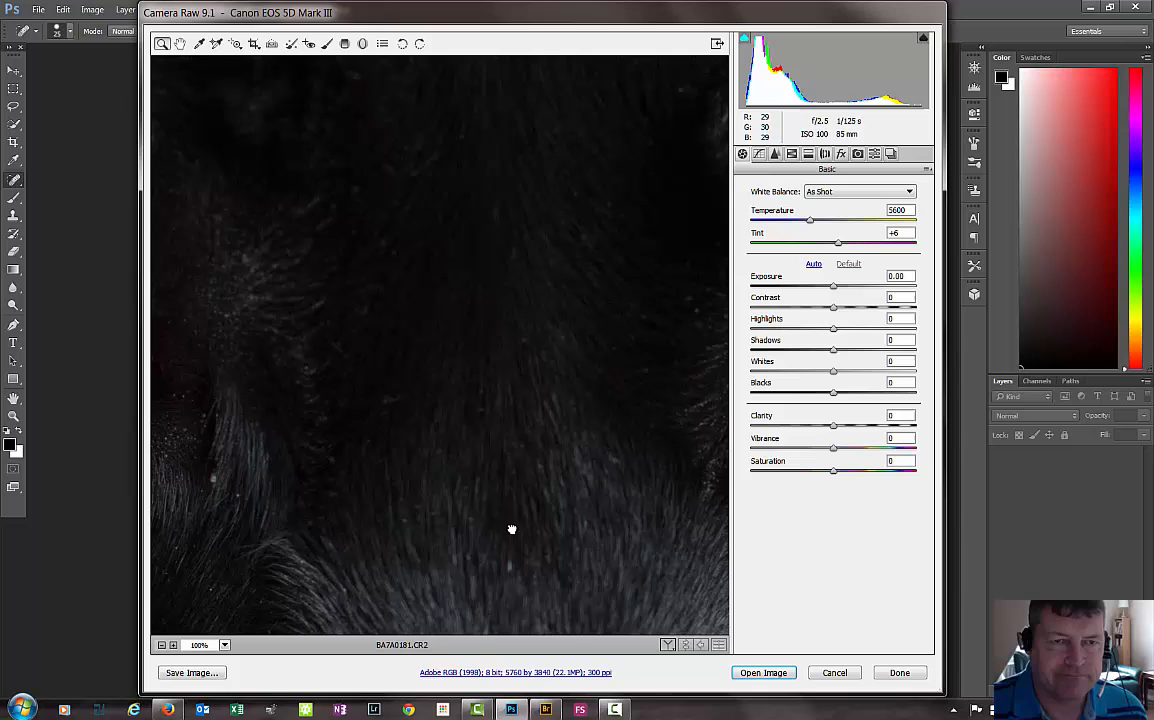
{"action": "double_click", "coordinate": [180, 43]}
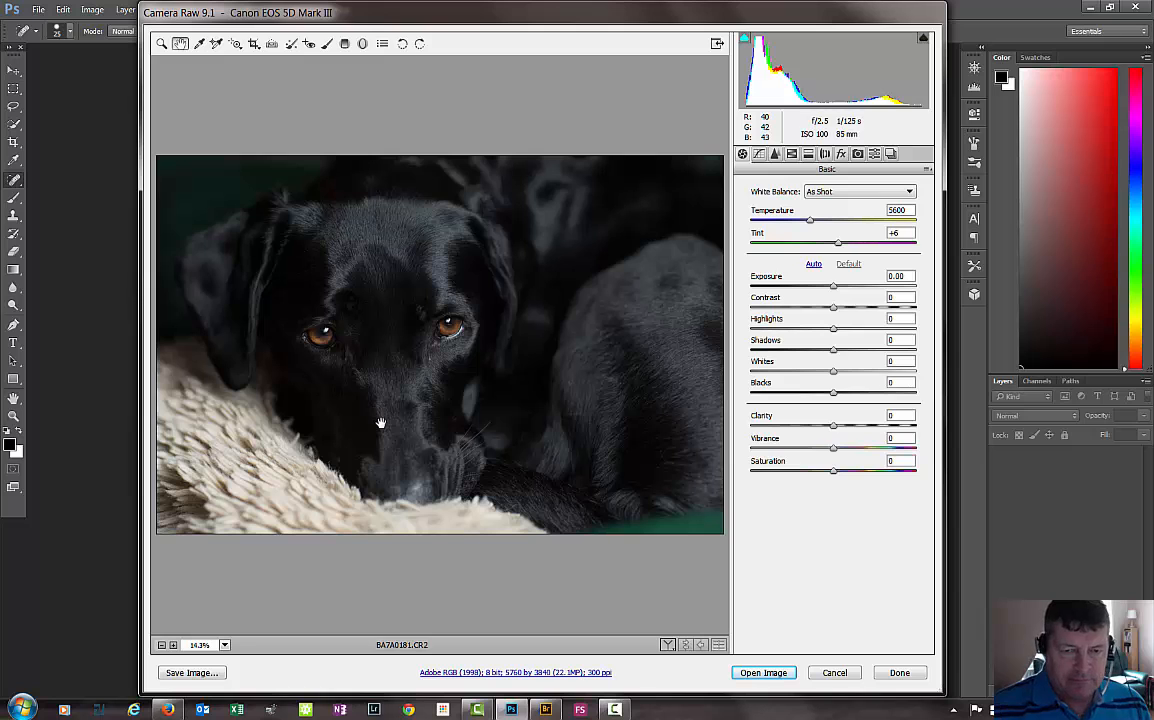
Step: Enlarge the face to about 70% and inspect the eyes, the blanket edge and the fur on the muzzle and forehead
{"action": "key", "text": "z"}
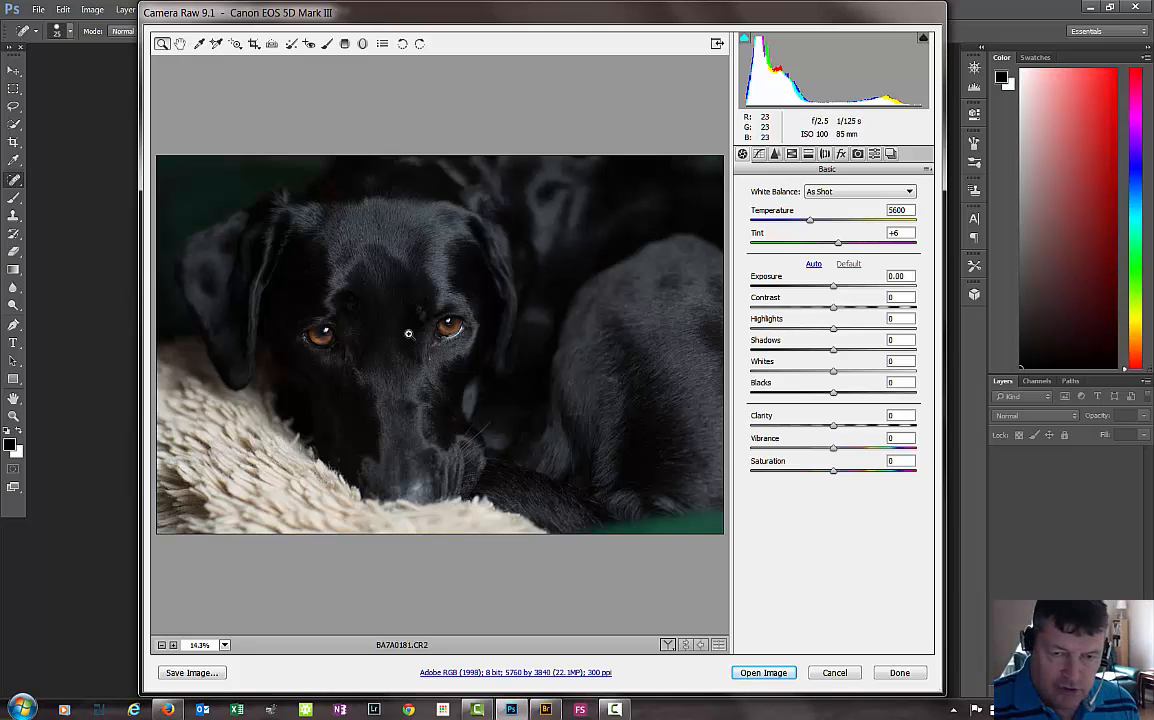
{"action": "left_click", "coordinate": [435, 340]}
{"action": "left_click", "coordinate": [461, 352]}
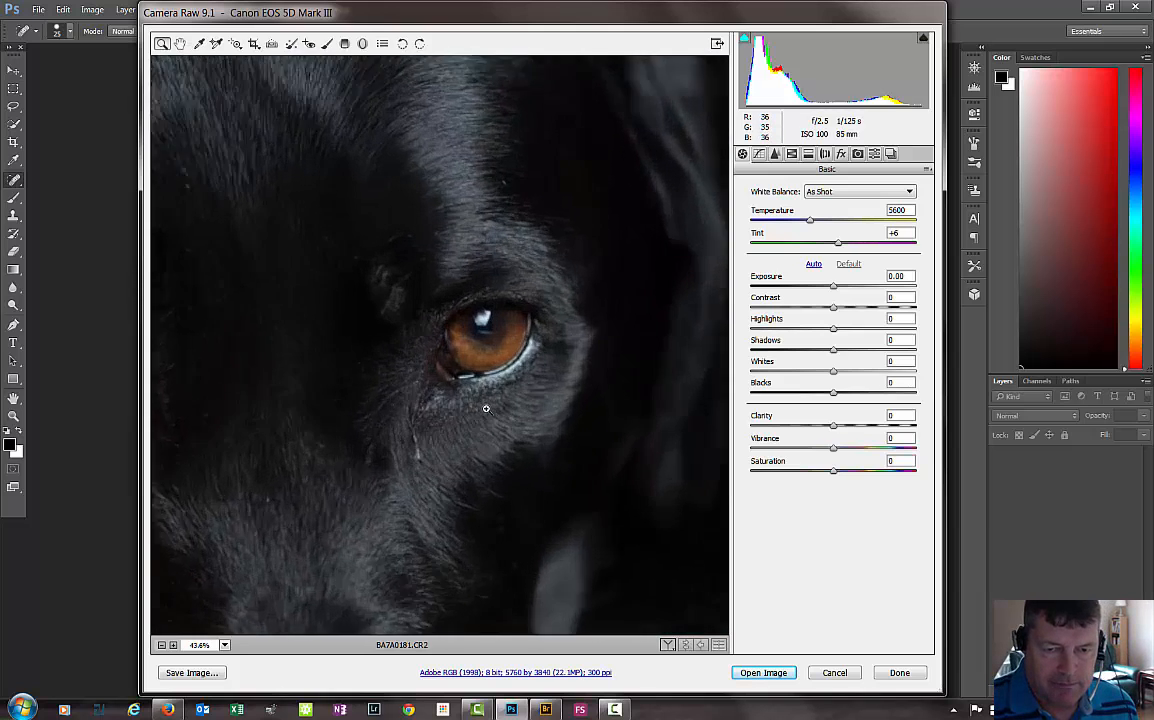
{"action": "left_click_drag", "start_coordinate": [456, 522], "coordinate": [482, 315]}
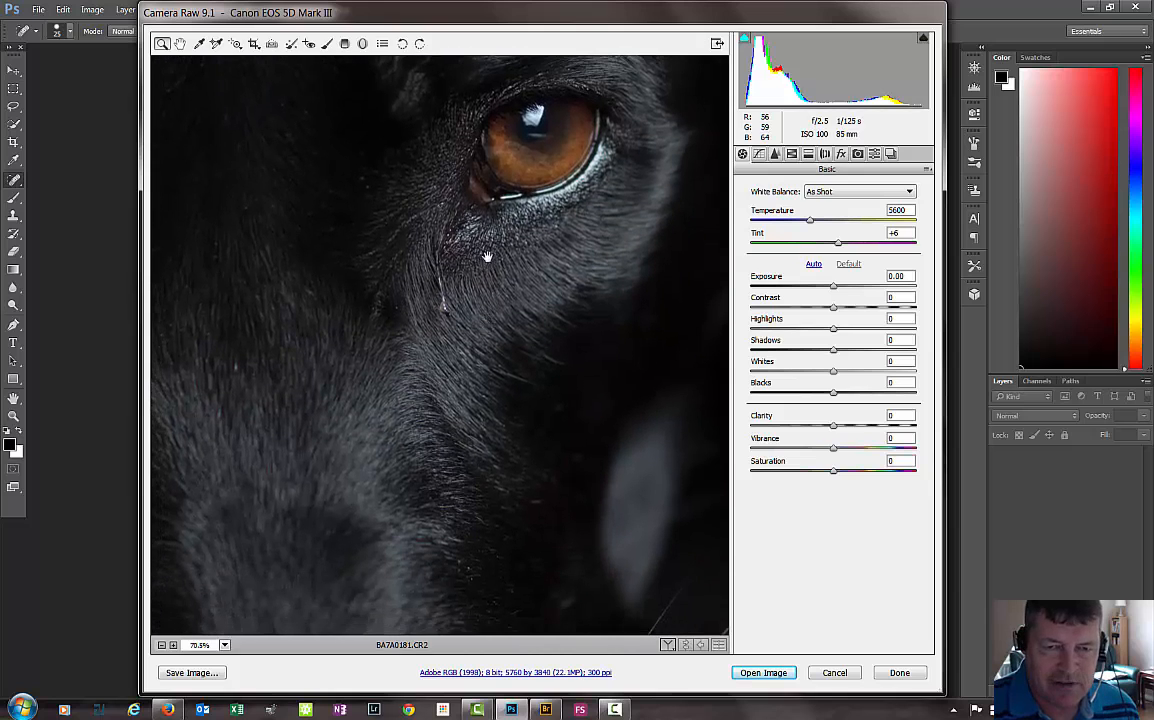
{"action": "left_click_drag", "start_coordinate": [556, 338], "coordinate": [570, 294]}
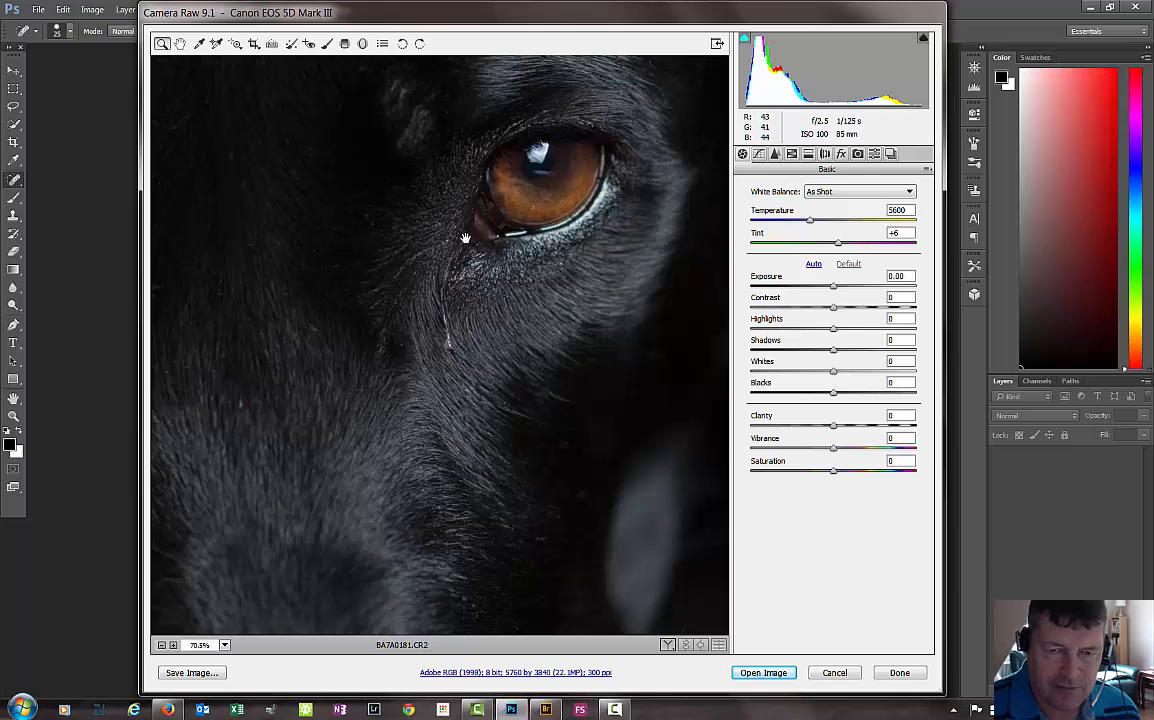
{"action": "left_click_drag", "start_coordinate": [335, 538], "coordinate": [507, 477]}
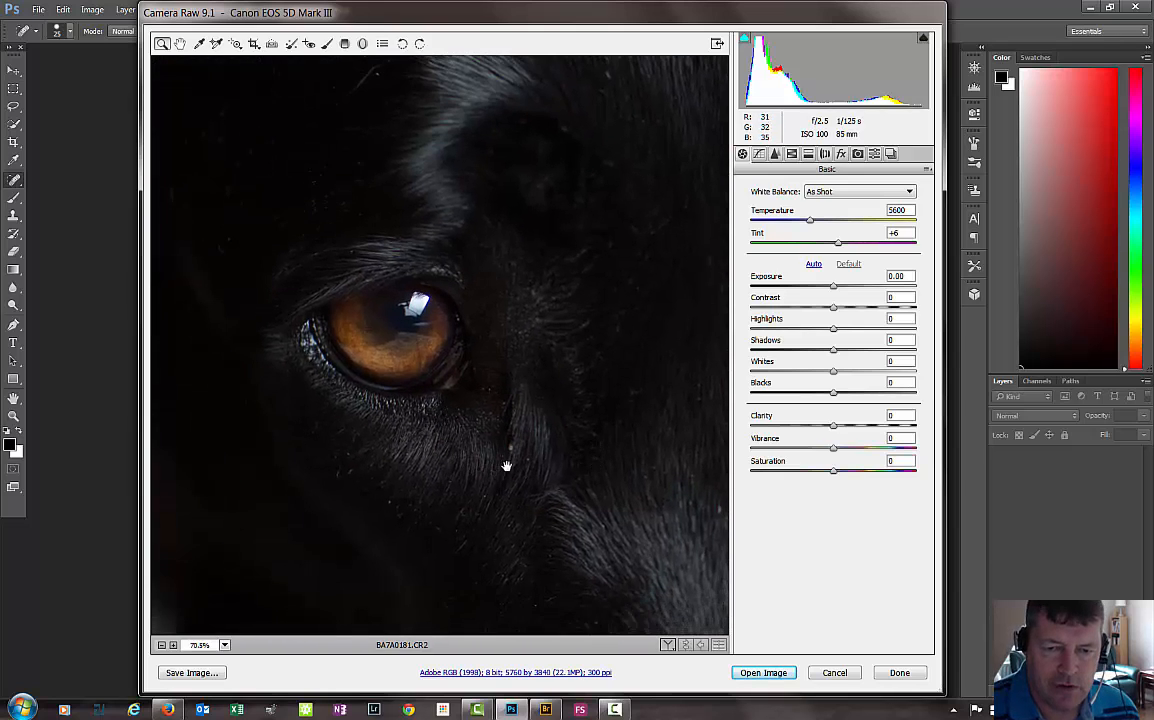
{"action": "left_click_drag", "start_coordinate": [474, 520], "coordinate": [631, 381]}
{"action": "left_click_drag", "start_coordinate": [470, 368], "coordinate": [345, 142]}
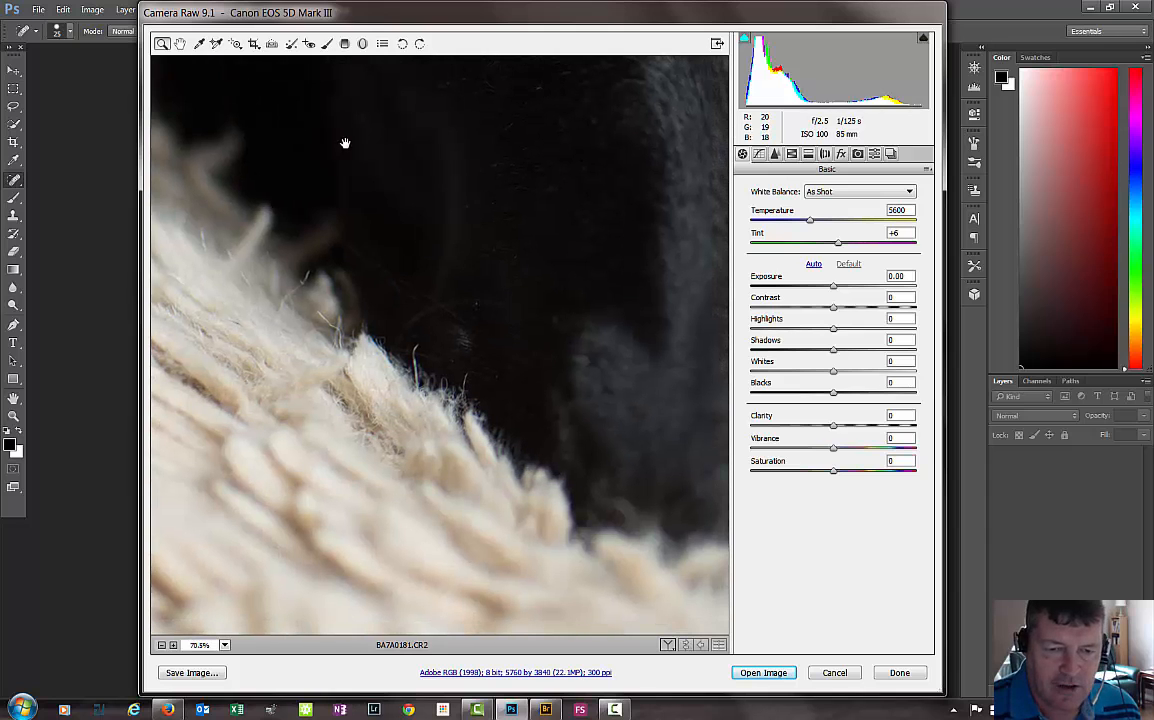
{"action": "left_click_drag", "start_coordinate": [437, 412], "coordinate": [175, 164]}
{"action": "left_click_drag", "start_coordinate": [205, 350], "coordinate": [300, 430]}
{"action": "left_click_drag", "start_coordinate": [343, 314], "coordinate": [395, 600]}
{"action": "left_click_drag", "start_coordinate": [434, 379], "coordinate": [464, 399]}
{"action": "left_click_drag", "start_coordinate": [494, 263], "coordinate": [507, 469]}
{"action": "left_click_drag", "start_coordinate": [511, 320], "coordinate": [534, 610]}
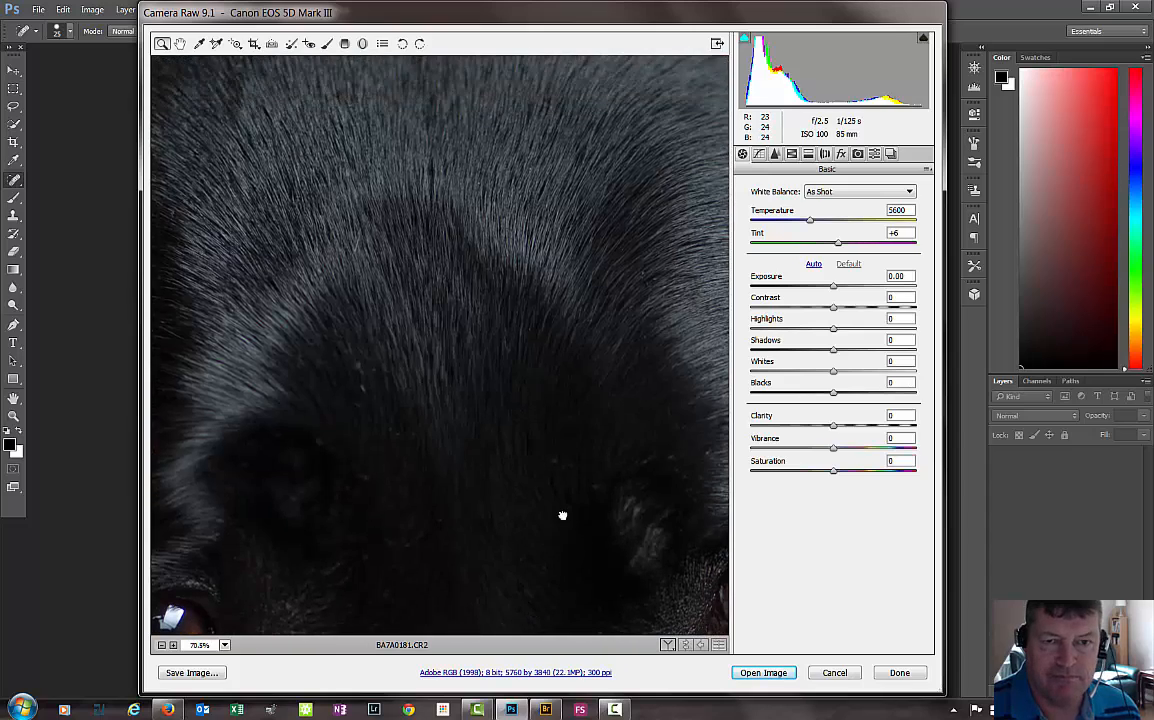
Step: Inspect the top of the head, the dark background, the whiskers, nose and blanket texture, and return to the whole photo
{"action": "left_click_drag", "start_coordinate": [552, 140], "coordinate": [482, 496]}
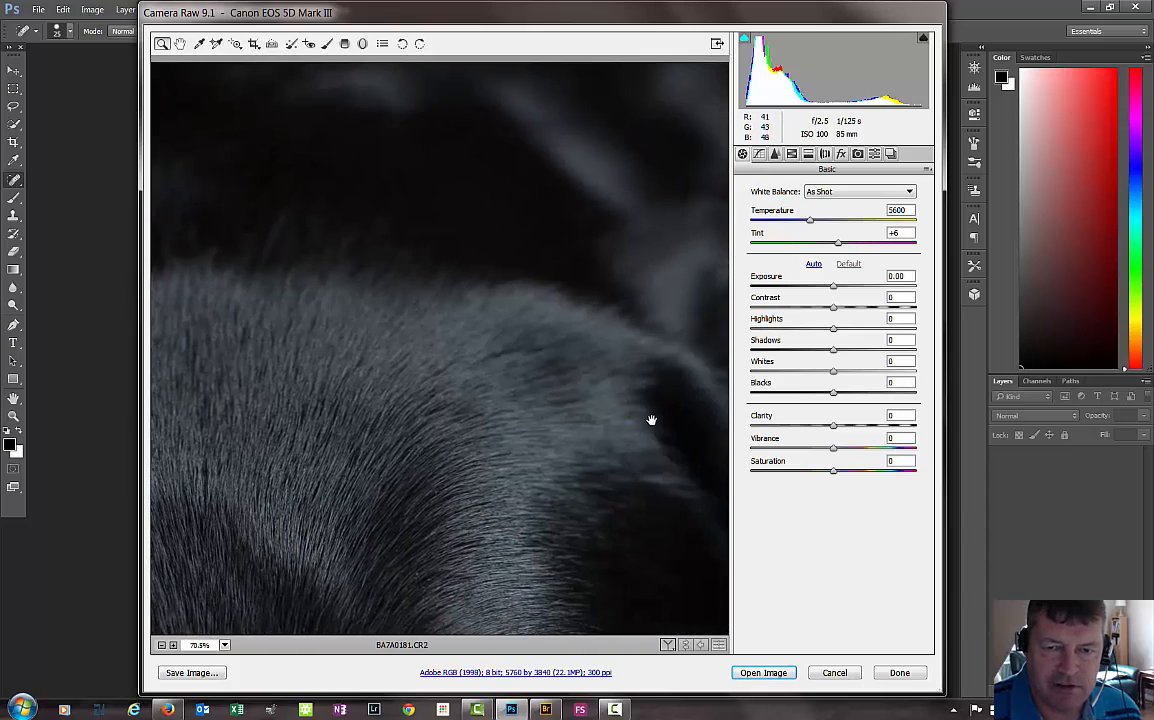
{"action": "left_click_drag", "start_coordinate": [652, 417], "coordinate": [361, 129]}
{"action": "left_click_drag", "start_coordinate": [434, 335], "coordinate": [445, 60]}
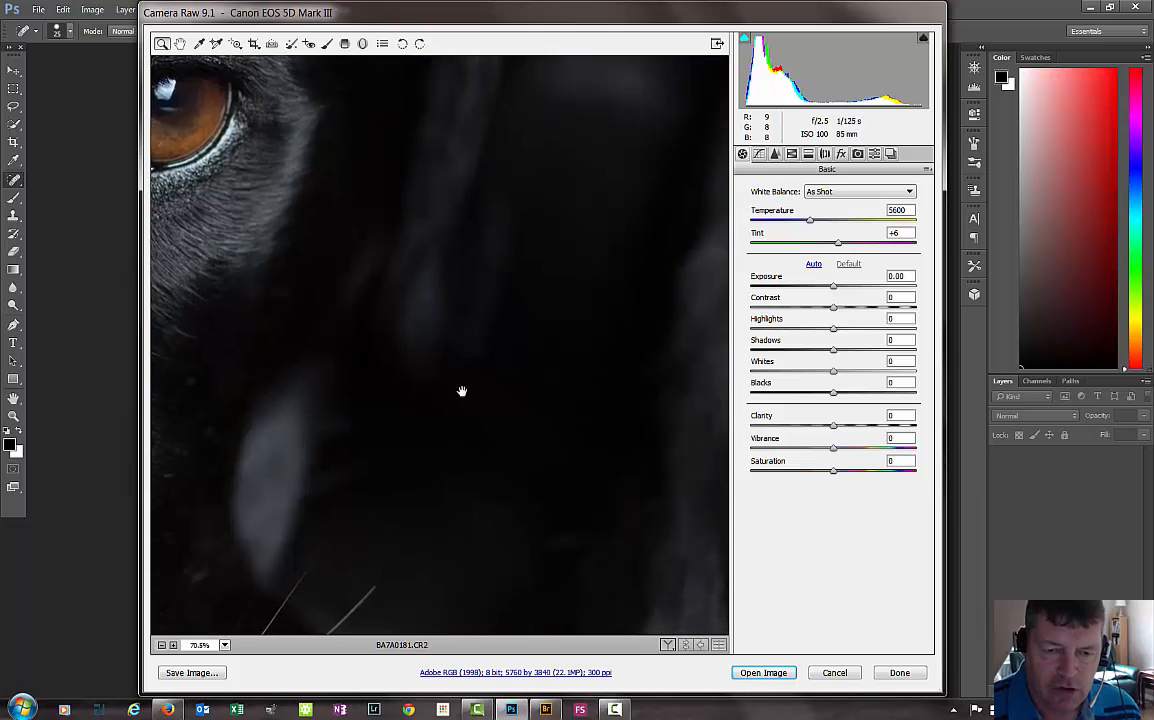
{"action": "mouse_move", "coordinate": [461, 392]}
{"action": "left_mouse_down"}
{"action": "mouse_move", "coordinate": [379, 198]}
{"action": "mouse_move", "coordinate": [385, 70]}
{"action": "left_mouse_up"}
{"action": "left_click_drag", "start_coordinate": [394, 299], "coordinate": [400, 190]}
{"action": "left_click_drag", "start_coordinate": [451, 543], "coordinate": [466, 388]}
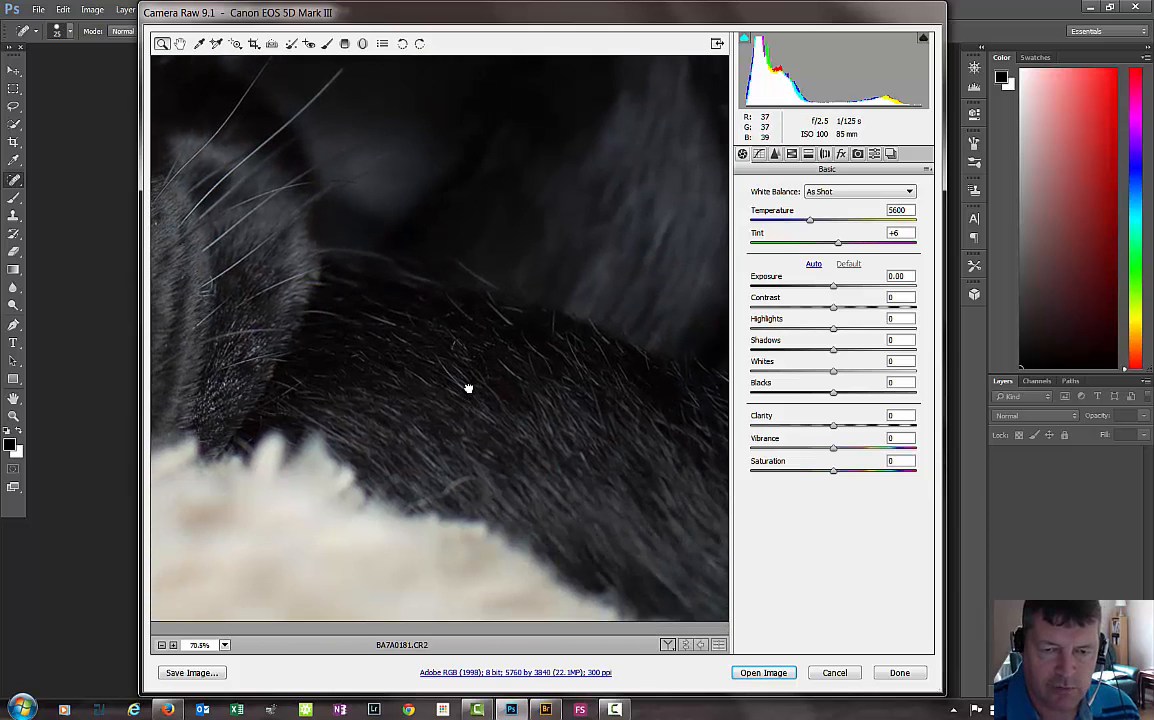
{"action": "left_click_drag", "start_coordinate": [450, 434], "coordinate": [667, 466]}
{"action": "left_click_drag", "start_coordinate": [451, 488], "coordinate": [644, 453]}
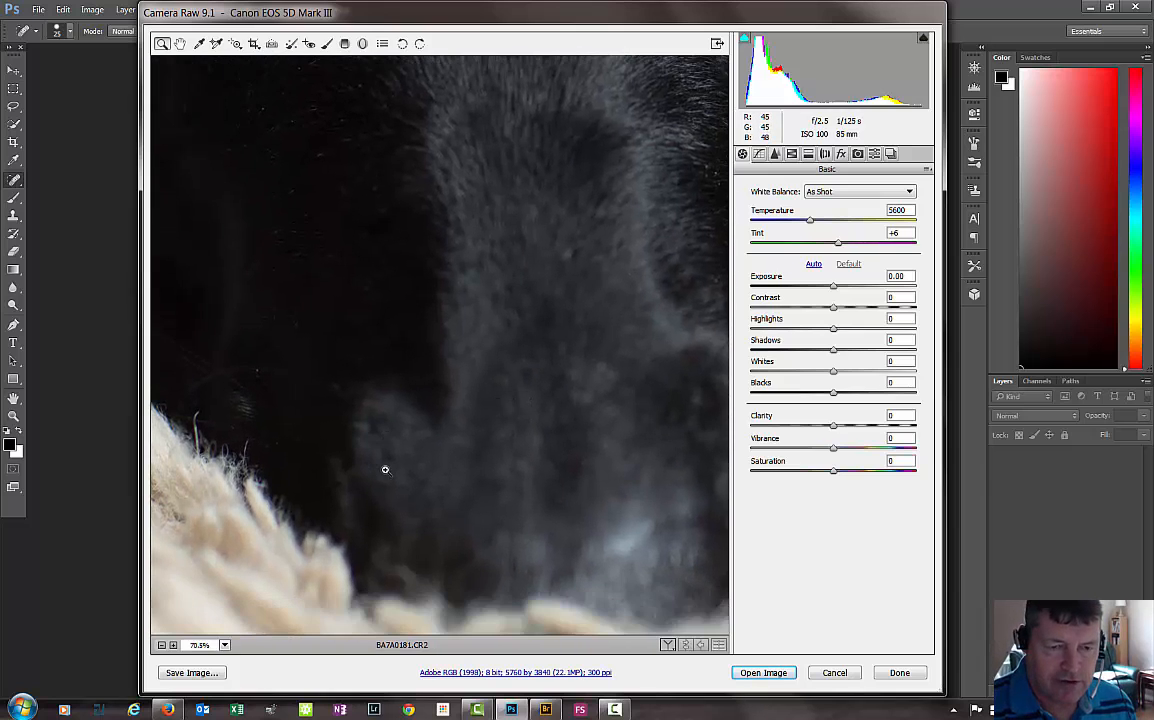
{"action": "scroll", "coordinate": [385, 469], "scroll_direction": "down", "scroll_amount": 4}
{"action": "scroll", "coordinate": [386, 457], "scroll_direction": "down", "scroll_amount": 1}
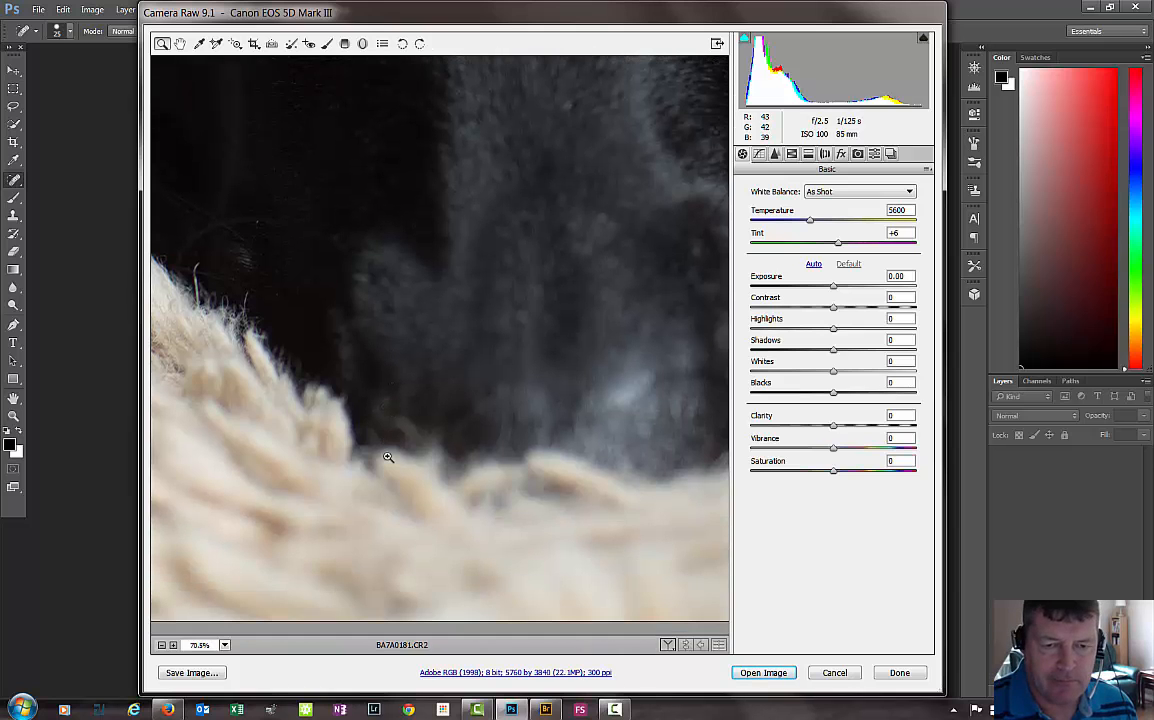
{"action": "scroll", "coordinate": [389, 454], "scroll_direction": "up", "scroll_amount": 3}
{"action": "left_click_drag", "start_coordinate": [330, 406], "coordinate": [1004, 338]}
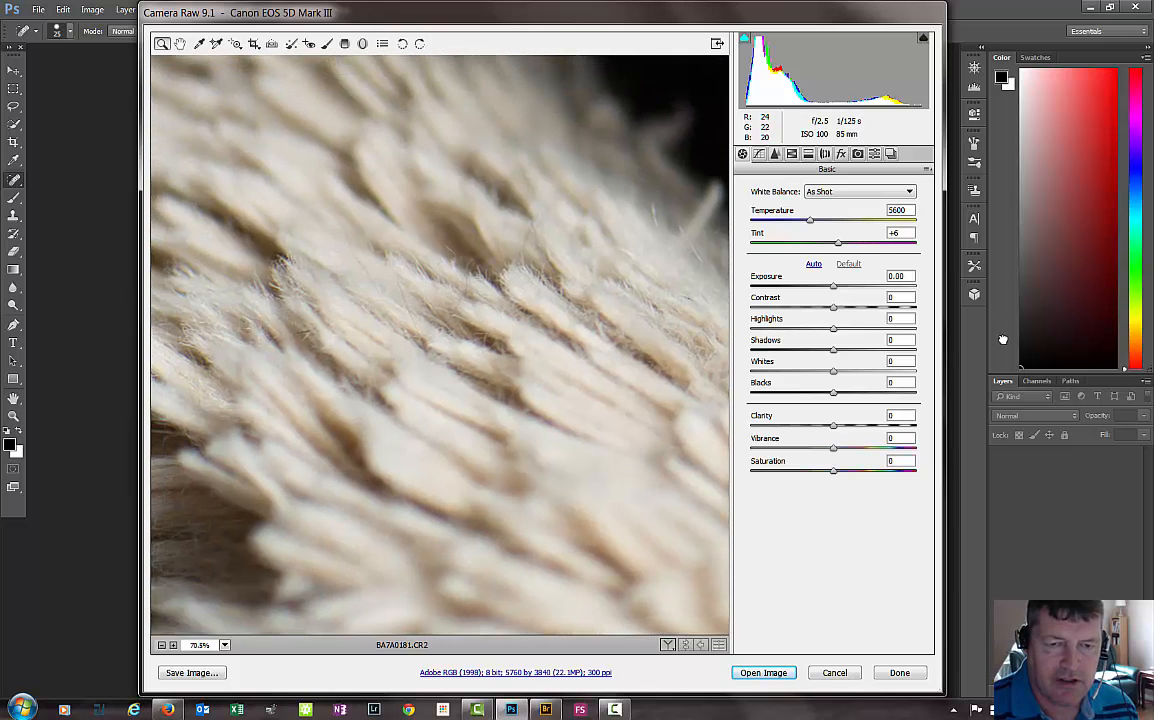
{"action": "left_click_drag", "start_coordinate": [350, 251], "coordinate": [346, 478]}
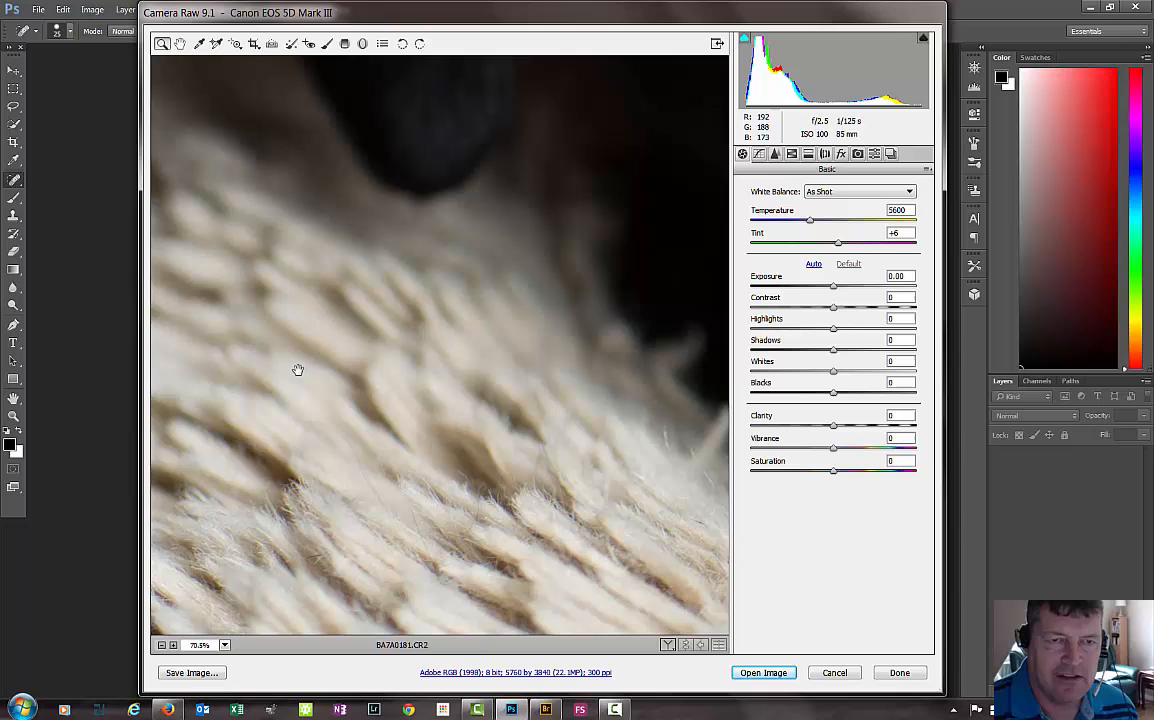
{"action": "double_click", "coordinate": [180, 43]}
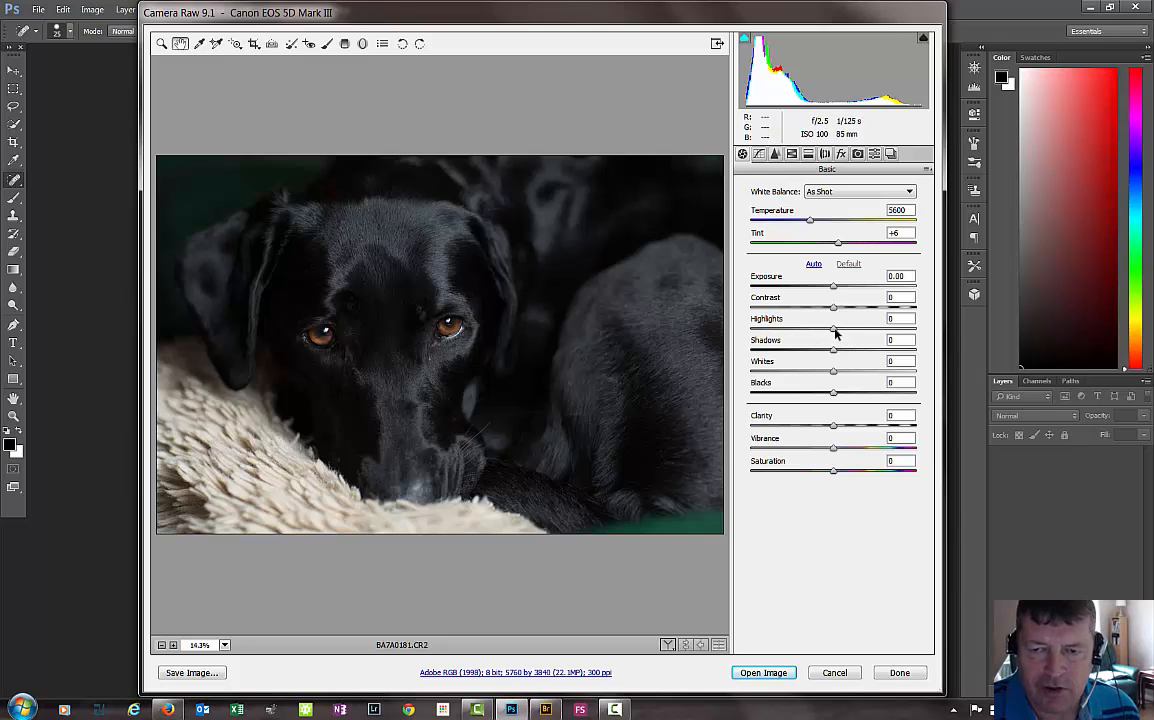
Step: Try lowering the whole photo's Highlights to -100 and to -67, comparing with the original and undoing the changes
{"action": "left_click_drag", "start_coordinate": [833, 335], "coordinate": [704, 330]}
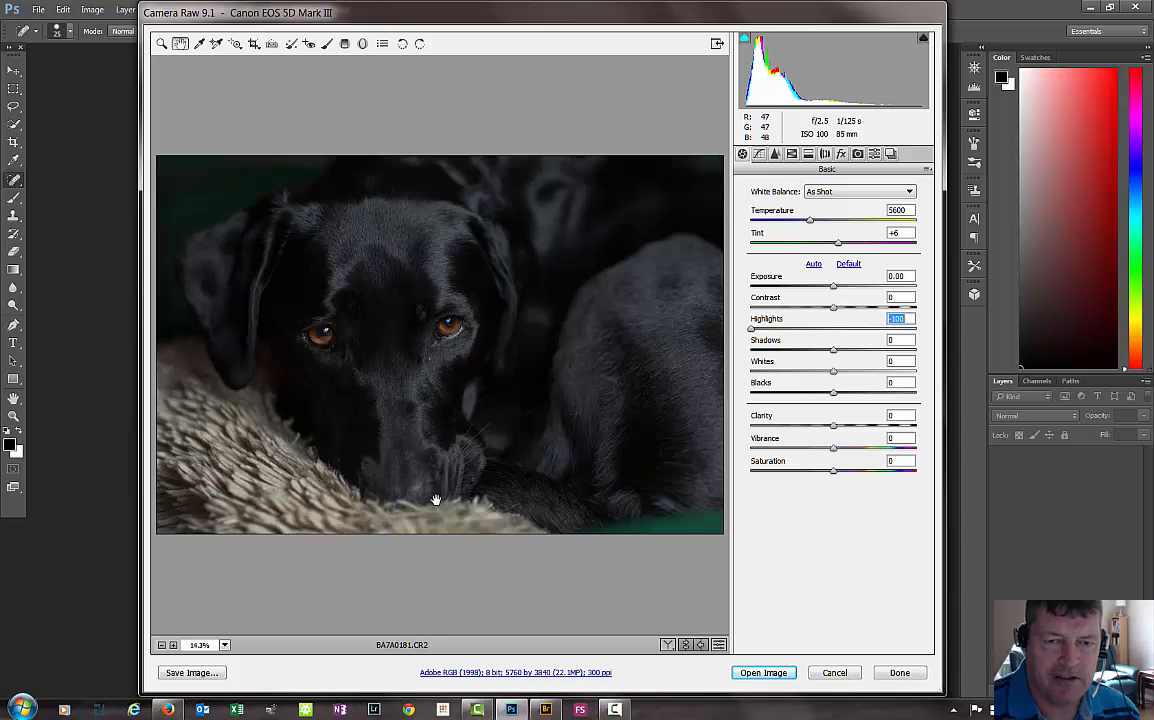
{"action": "key", "text": "ctrl+z"}
{"action": "key", "text": "ctrl+z"}
{"action": "key", "text": "ctrl+z"}
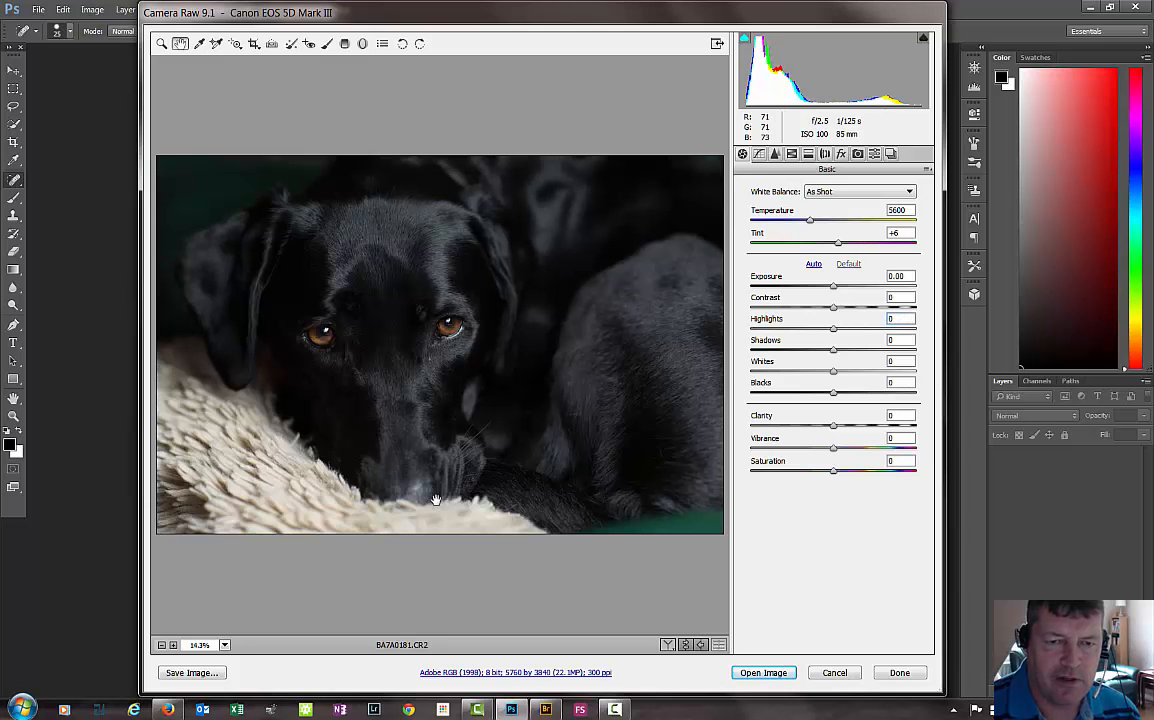
{"action": "key", "text": "ctrl+z"}
{"action": "key", "text": "ctrl+z"}
{"action": "key", "text": "ctrl+z"}
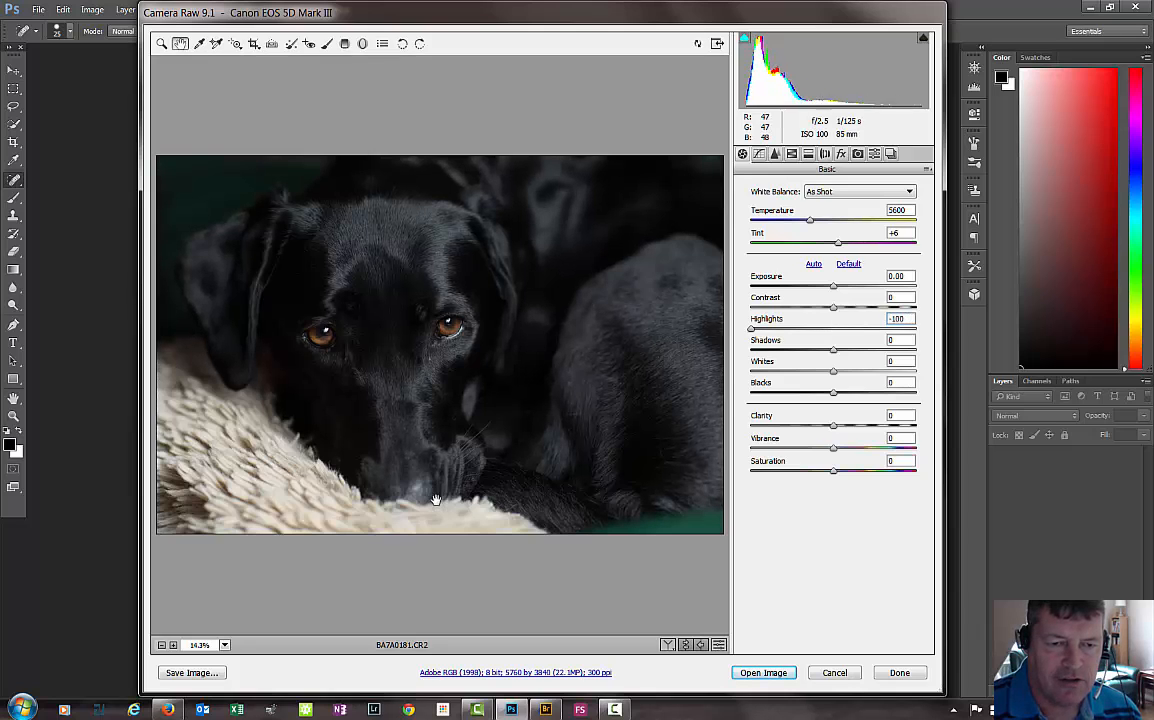
{"action": "key", "text": "ctrl+z"}
{"action": "key", "text": "ctrl+z"}
{"action": "key", "text": "ctrl+z"}
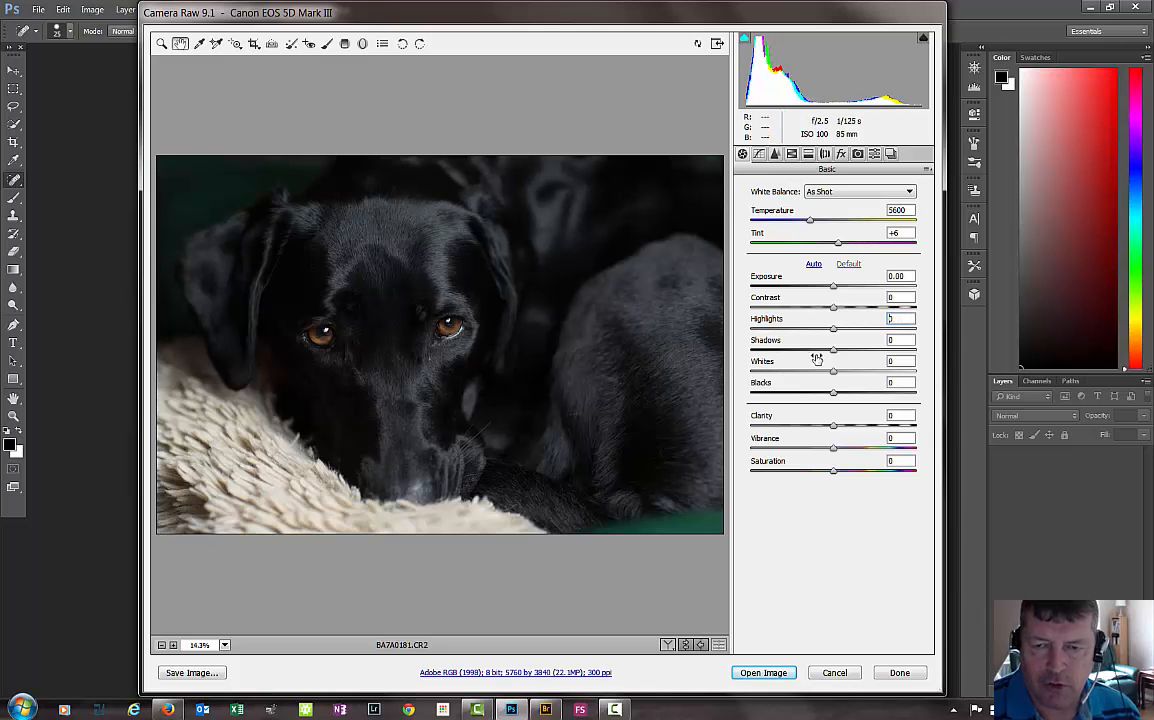
{"action": "left_click_drag", "start_coordinate": [831, 330], "coordinate": [776, 333]}
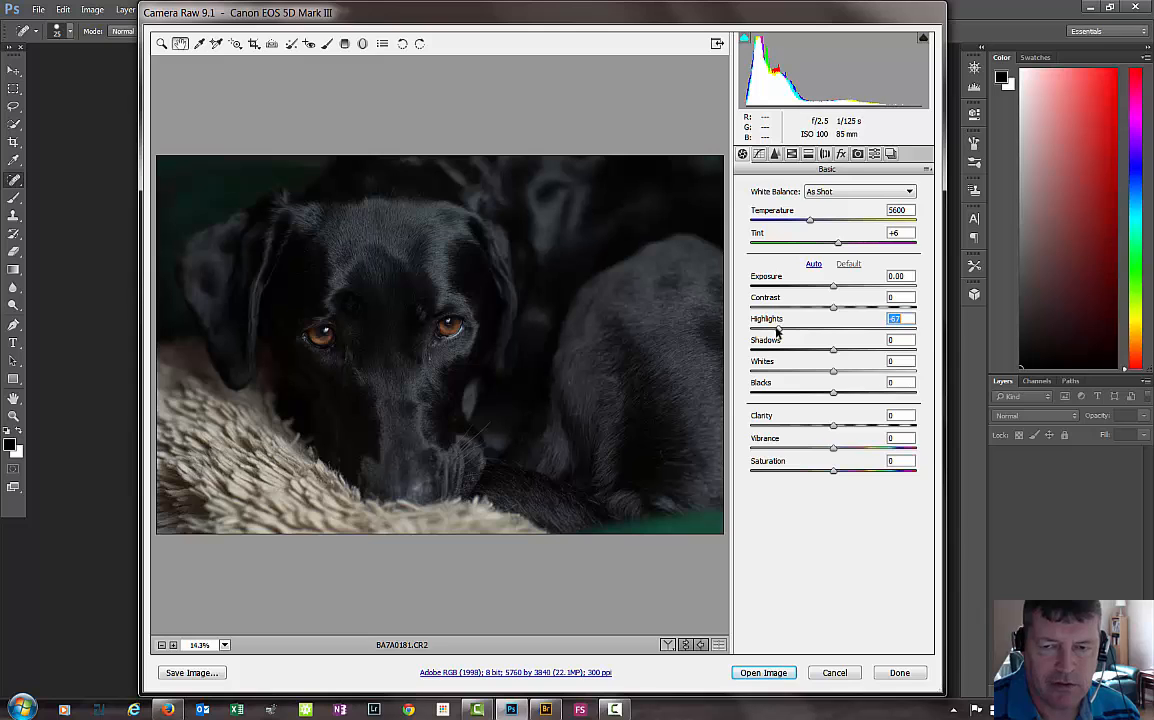
{"action": "key", "text": "ctrl+z"}
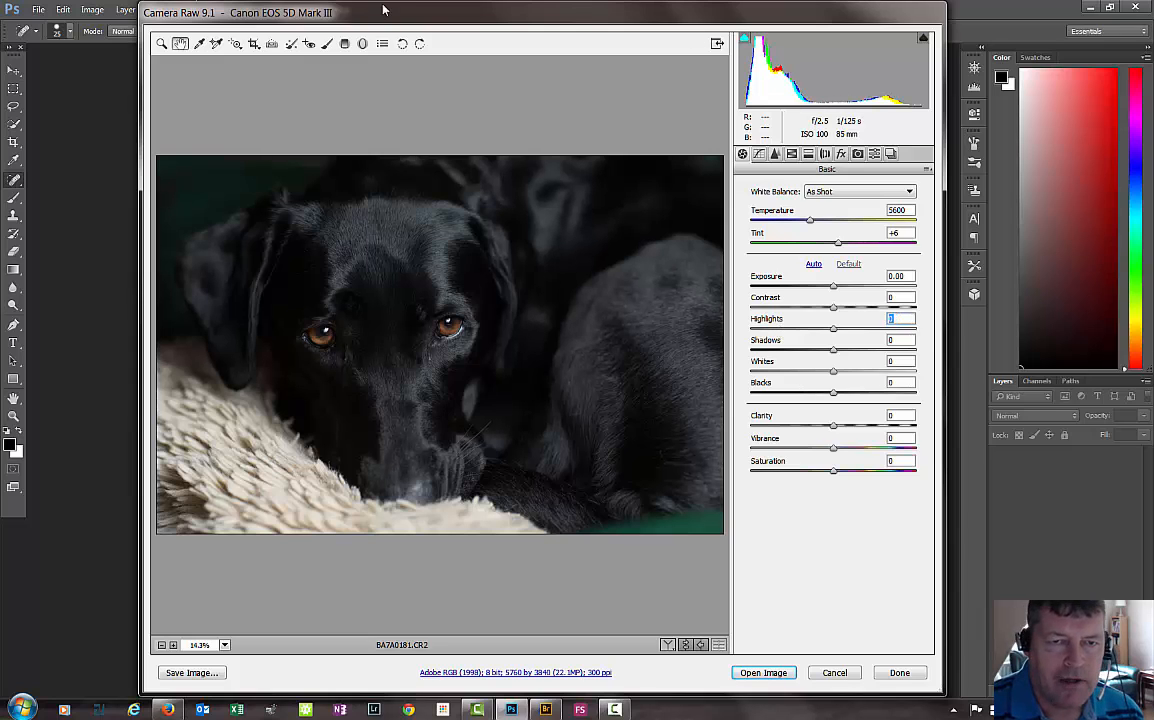
Step: Set up the Adjustment Brush with only Highlights at -25 and a brush size of 36
{"action": "left_click", "coordinate": [327, 43]}
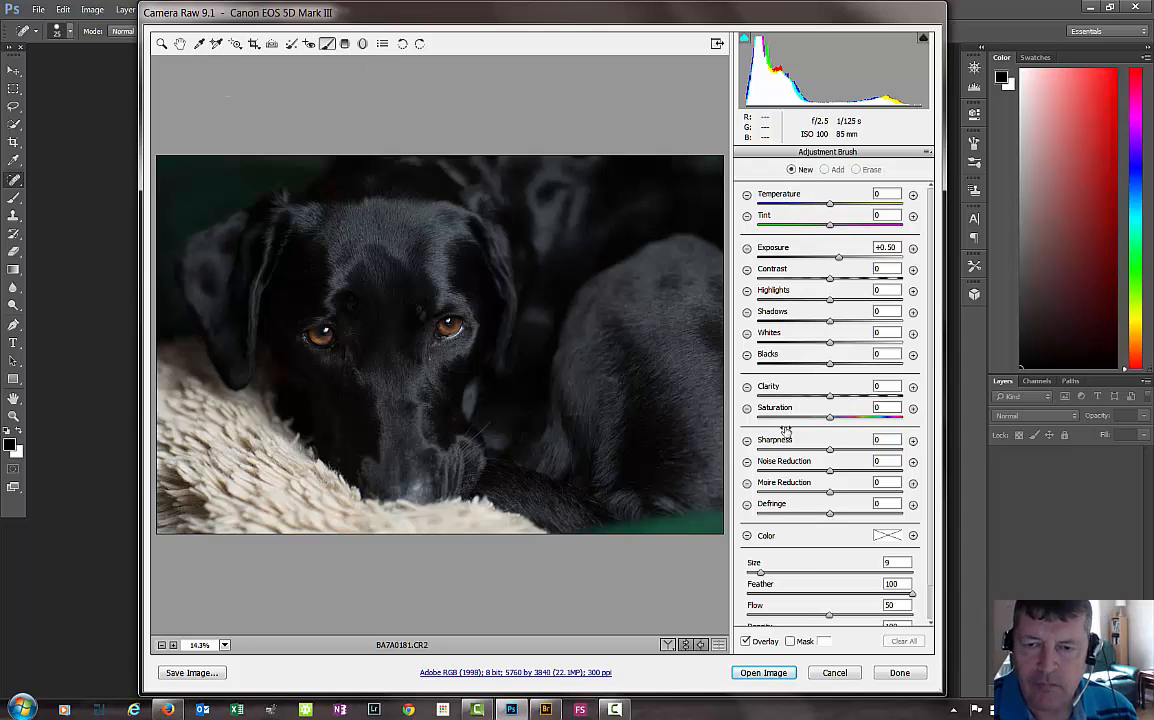
{"action": "left_click", "coordinate": [746, 291]}
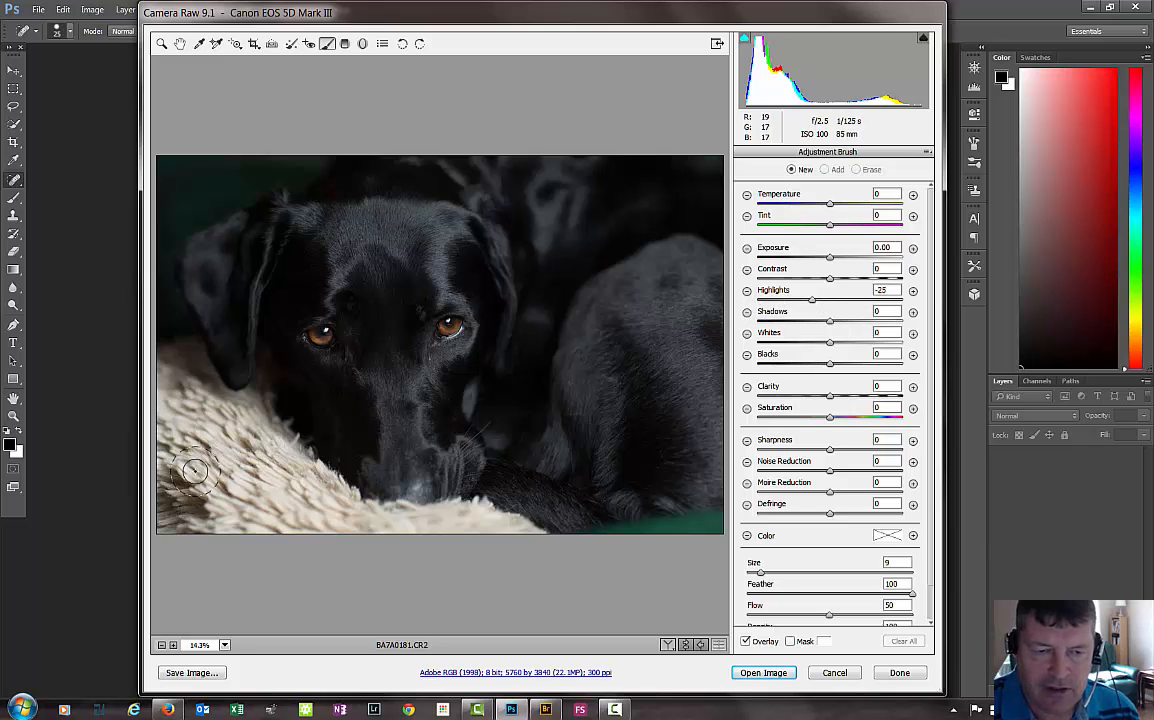
{"action": "key", "text": "bracketright"}
{"action": "key", "text": "bracketright"}
{"action": "key", "text": "bracketright"}
{"action": "key", "text": "bracketright"}
{"action": "key", "text": "bracketright"}
{"action": "key", "text": "bracketright"}
{"action": "key", "text": "bracketright"}
{"action": "key", "text": "bracketright"}
{"action": "key", "text": "bracketright"}
{"action": "key", "text": "bracketright"}
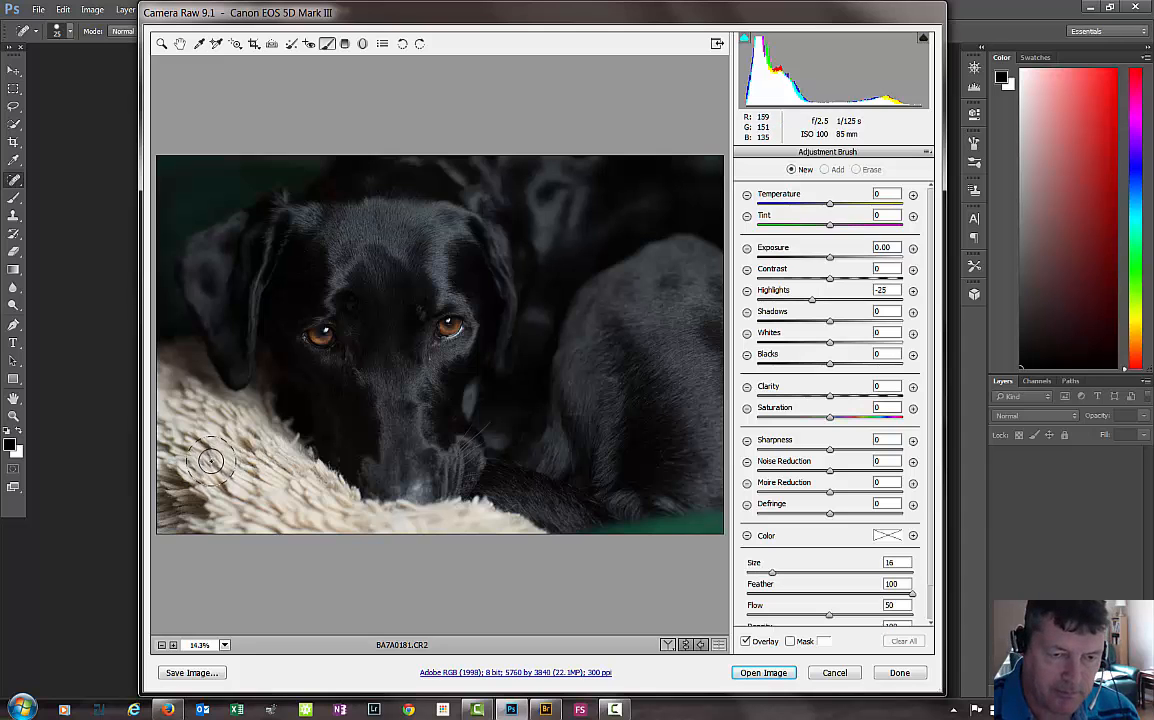
{"action": "key", "text": "bracketright"}
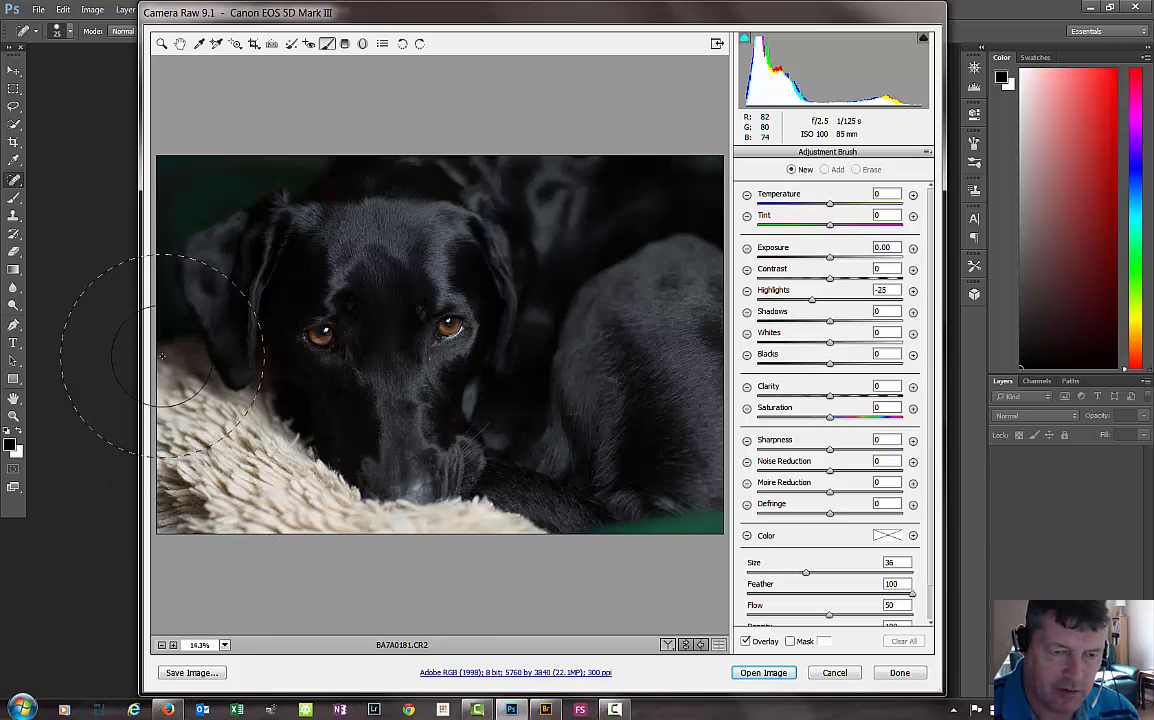
Step: Paint the adjustment over the pale blanket below the dog's face and lower its Highlights to -73
{"action": "mouse_move", "coordinate": [493, 525]}
{"action": "left_mouse_down"}
{"action": "mouse_move", "coordinate": [368, 515]}
{"action": "mouse_move", "coordinate": [155, 425]}
{"action": "mouse_move", "coordinate": [125, 533]}
{"action": "left_mouse_up"}
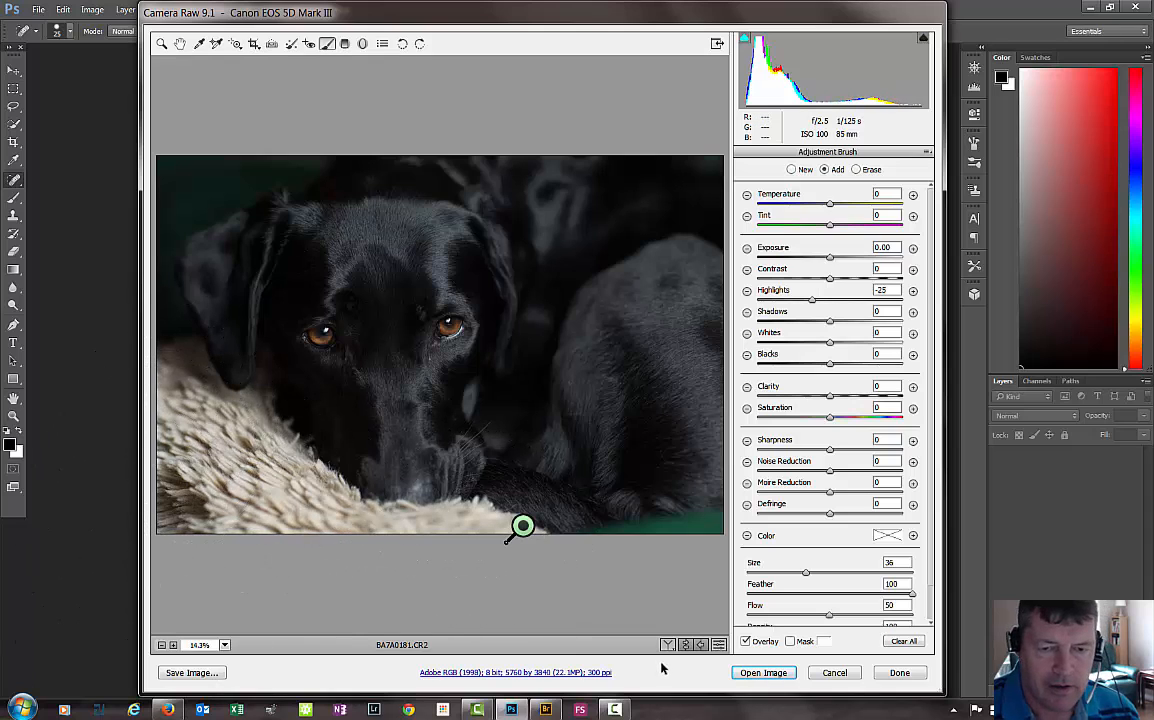
{"action": "left_click", "coordinate": [812, 302]}
{"action": "mouse_move", "coordinate": [777, 303]}
{"action": "left_mouse_down"}
{"action": "mouse_move", "coordinate": [819, 306]}
{"action": "mouse_move", "coordinate": [789, 312]}
{"action": "left_mouse_up"}
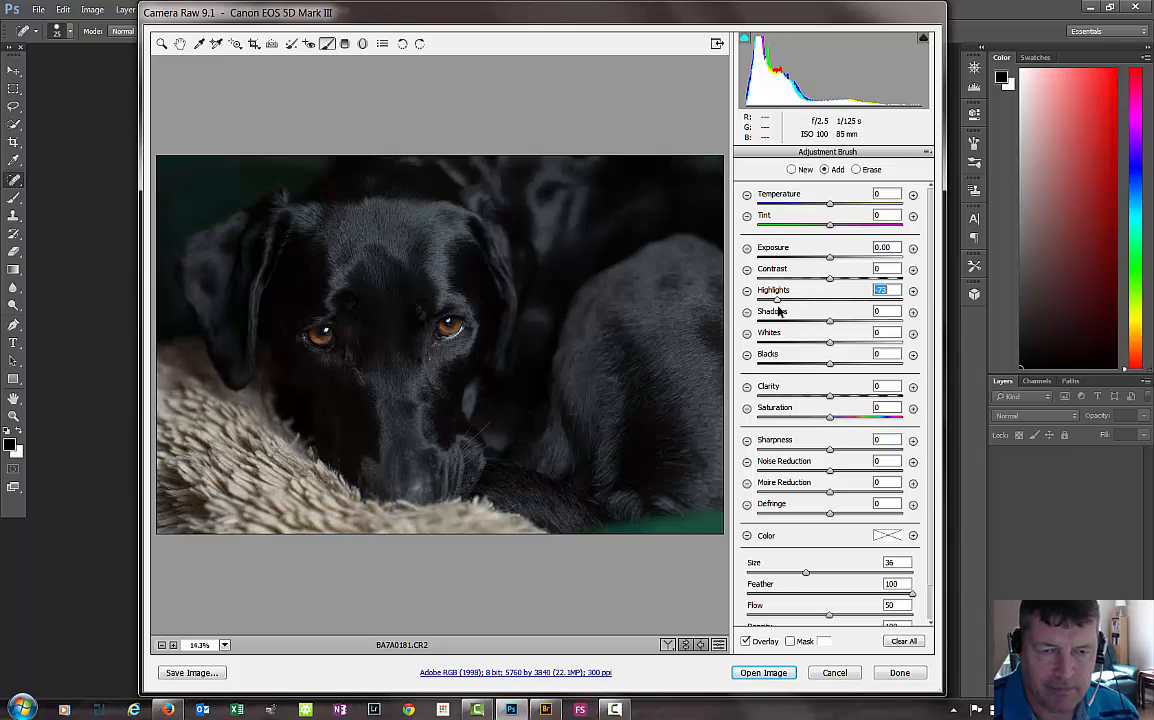
Step: Try a new brush adjustment painted over the dog's back, with its Highlights set to -29
{"action": "left_click", "coordinate": [791, 169]}
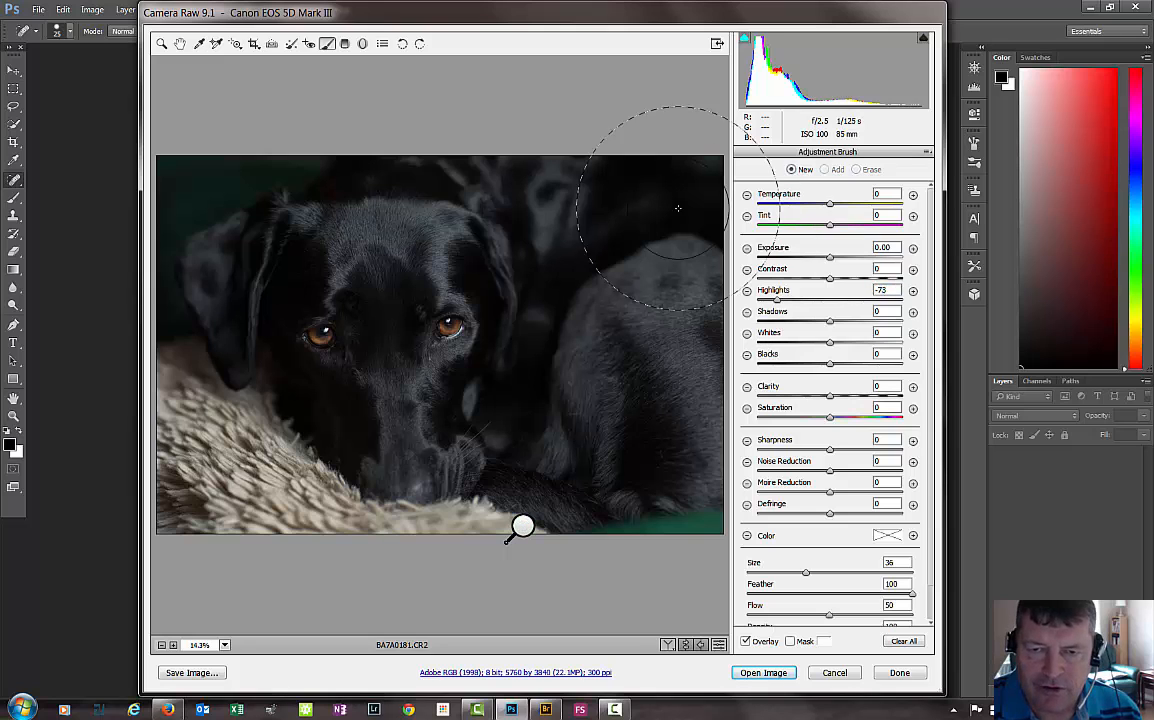
{"action": "mouse_move", "coordinate": [654, 291]}
{"action": "left_mouse_down"}
{"action": "mouse_move", "coordinate": [654, 327]}
{"action": "mouse_move", "coordinate": [704, 455]}
{"action": "mouse_move", "coordinate": [624, 265]}
{"action": "mouse_move", "coordinate": [562, 224]}
{"action": "left_mouse_up"}
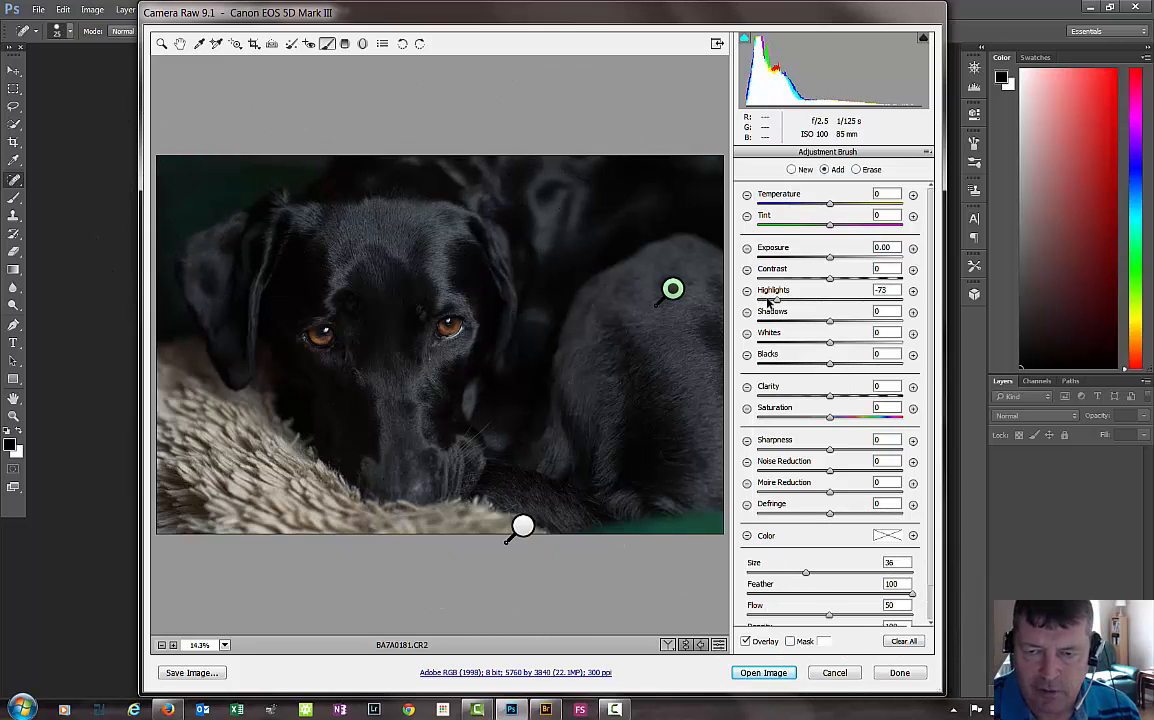
{"action": "left_click_drag", "start_coordinate": [770, 300], "coordinate": [813, 316]}
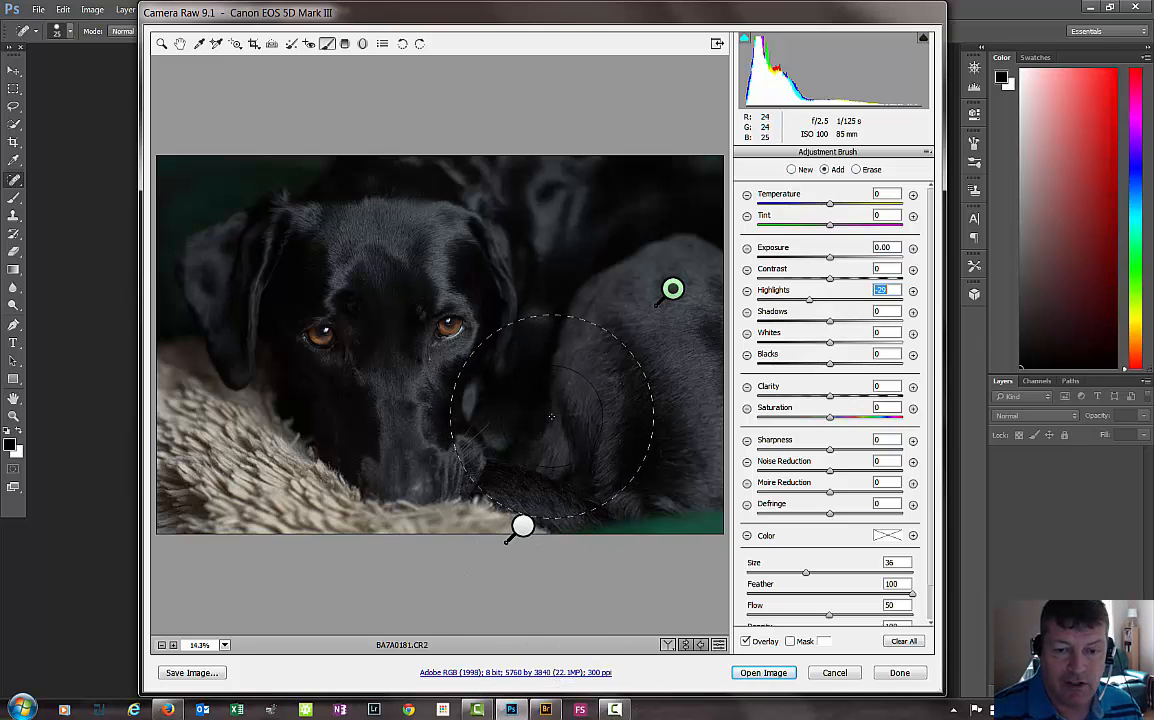
{"action": "key", "text": "alt"}
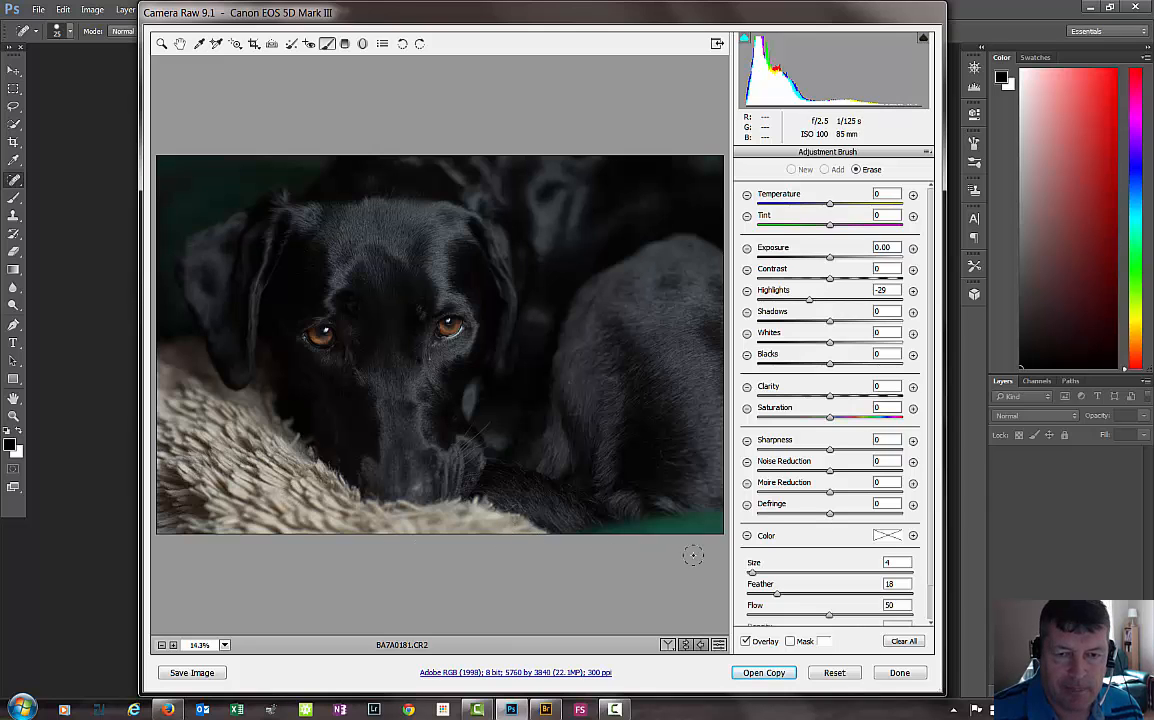
{"action": "key", "text": "alt"}
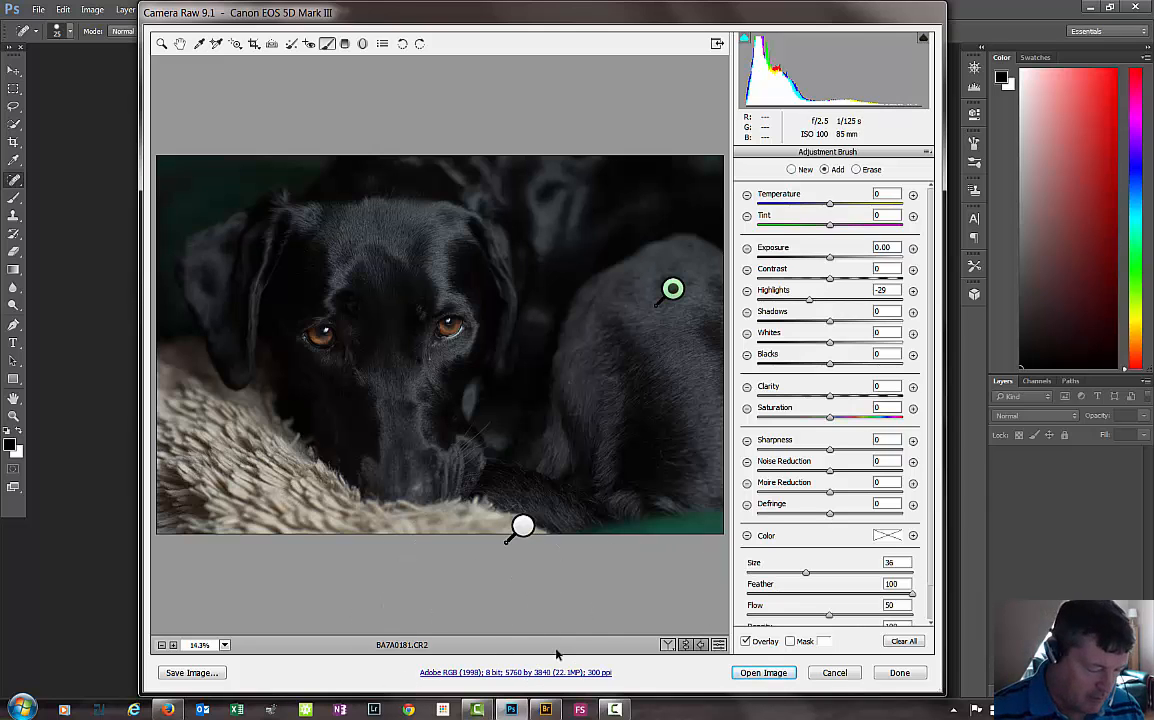
Step: Set the whole photo's Highlights to -100 and compare it with the original settings
{"action": "left_click", "coordinate": [180, 43]}
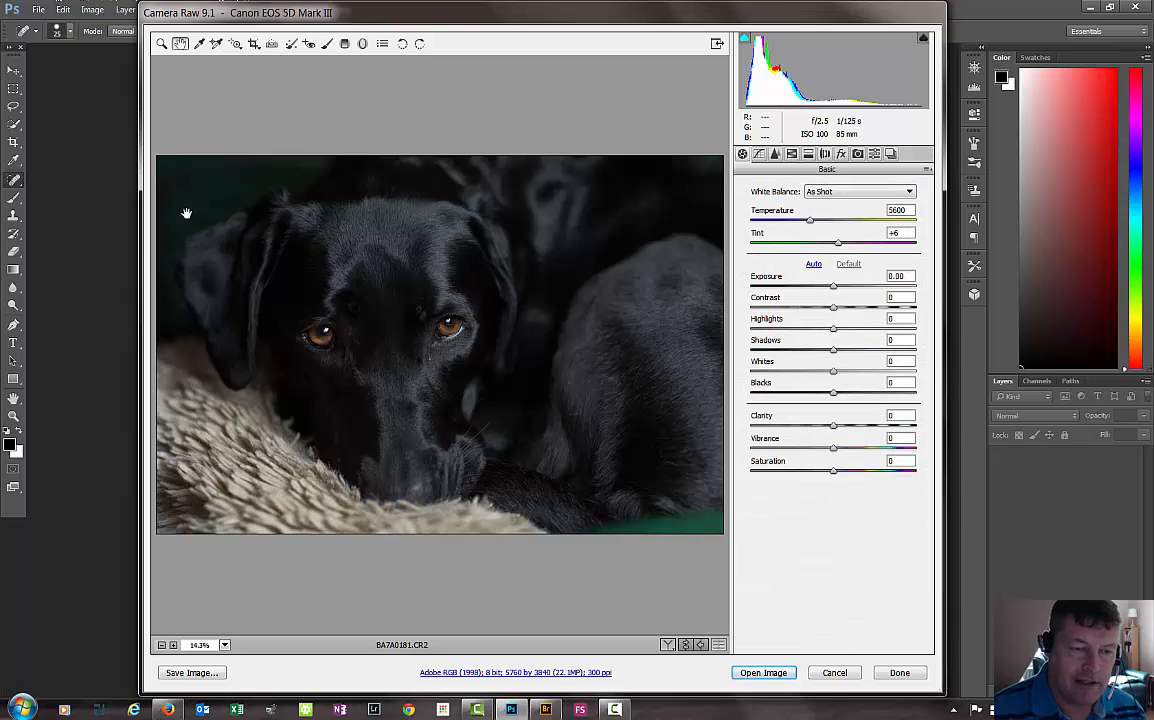
{"action": "type", "text": "-100"}
{"action": "key", "text": "Return"}
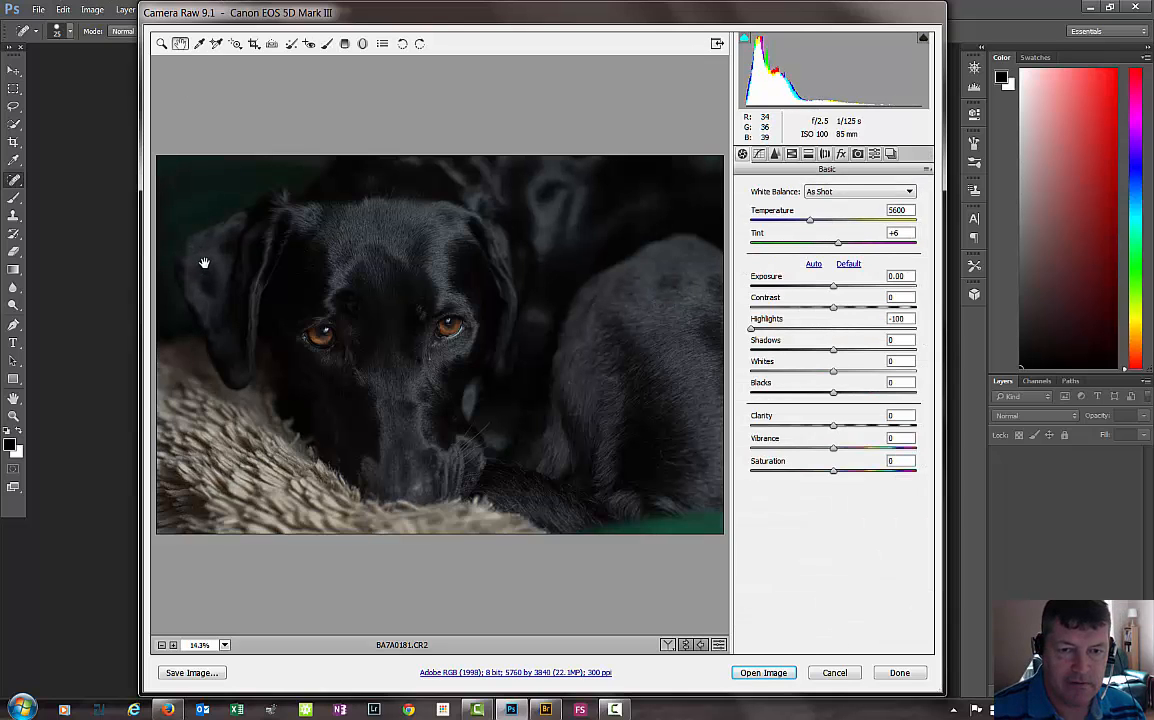
{"action": "key", "text": "p"}
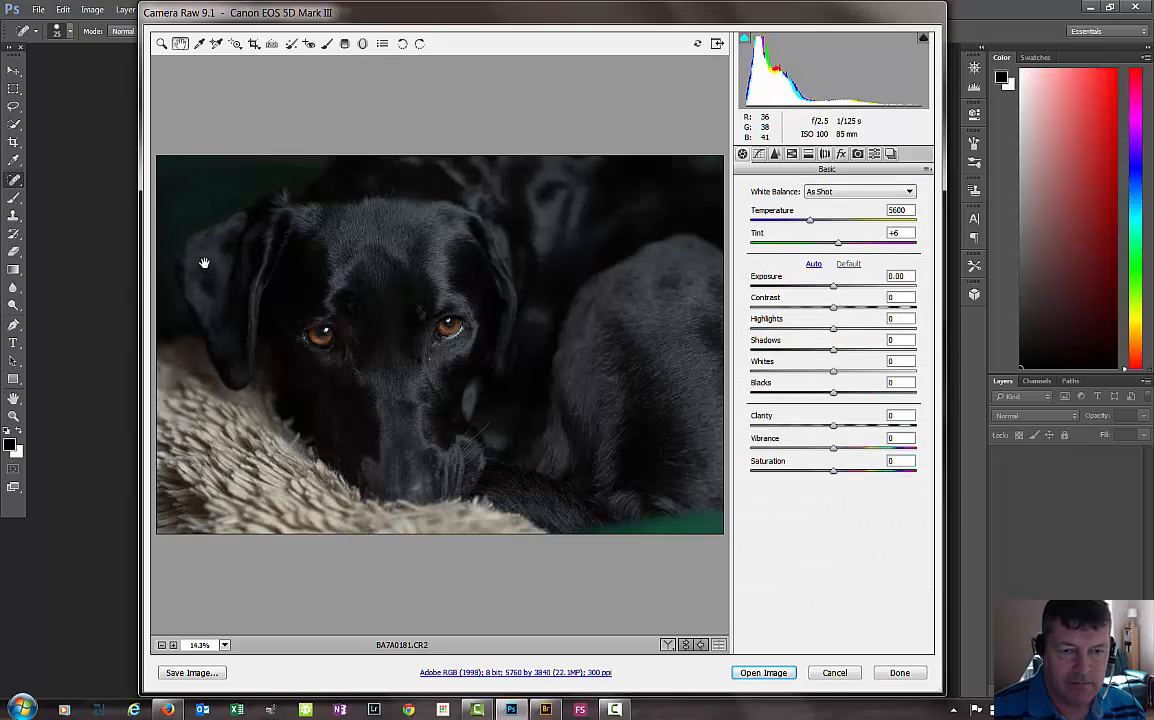
{"action": "key", "text": "p"}
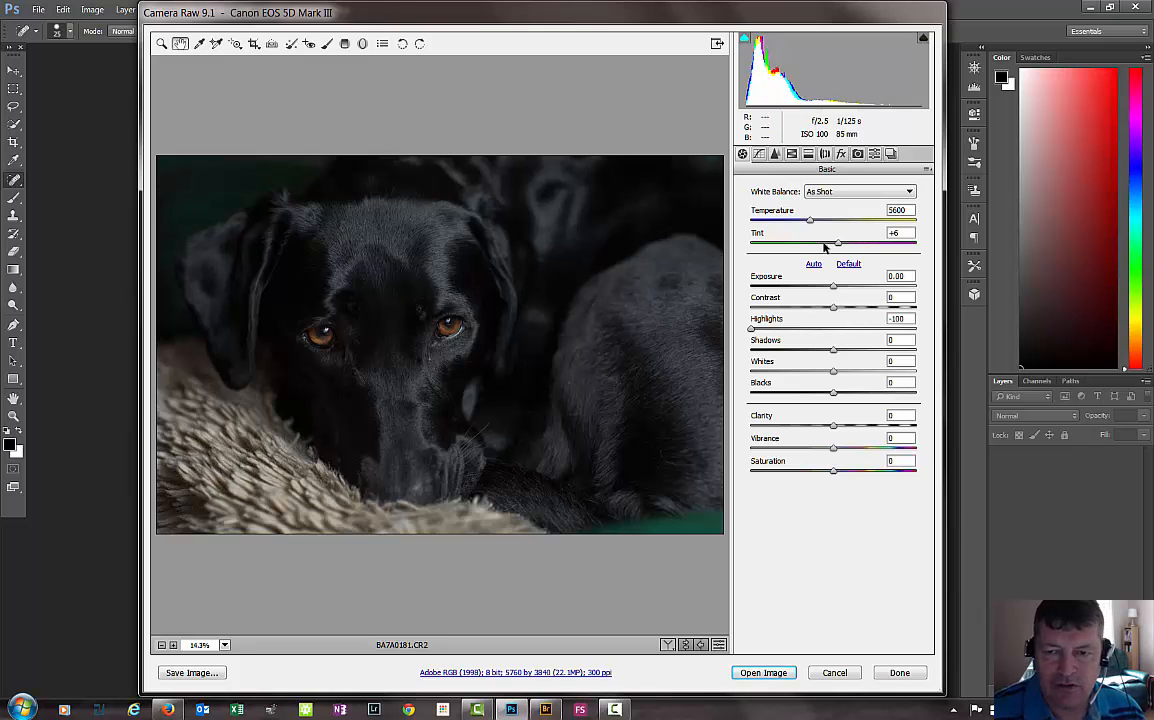
Step: Raise the whole photo's Exposure to +0.40 and compare it with the original settings
{"action": "left_click", "coordinate": [833, 288]}
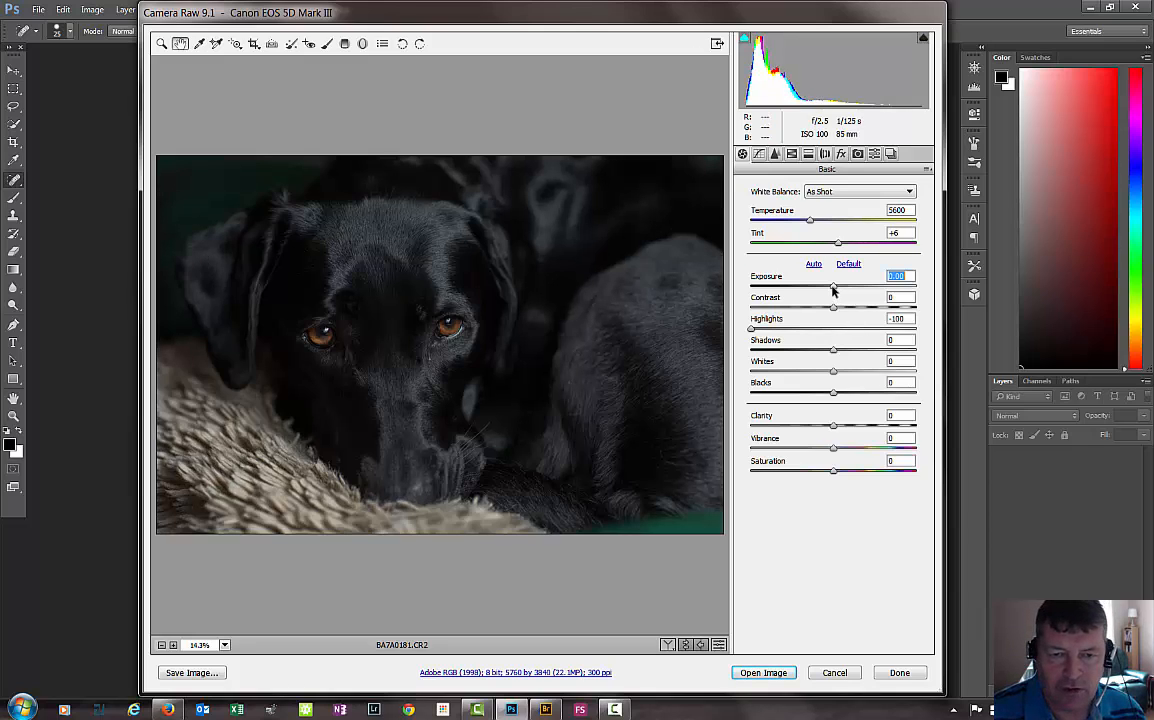
{"action": "left_click_drag", "start_coordinate": [833, 288], "coordinate": [838, 290]}
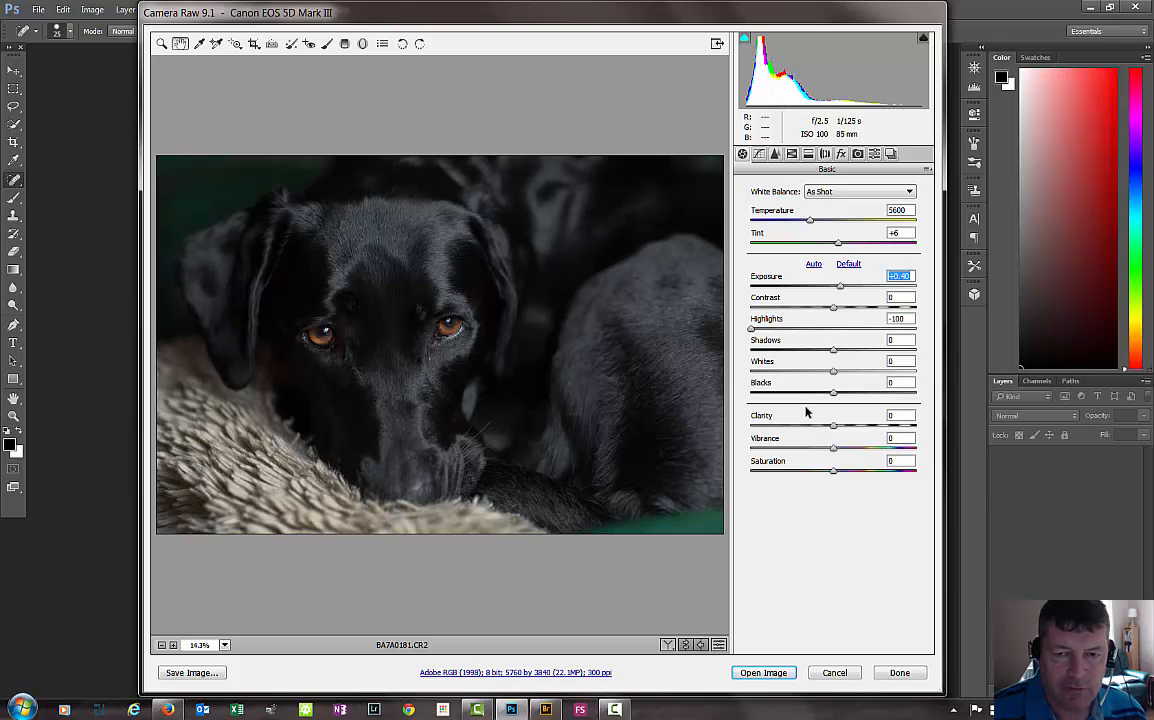
{"action": "left_click", "coordinate": [506, 490]}
{"action": "key", "text": "ctrl+r"}
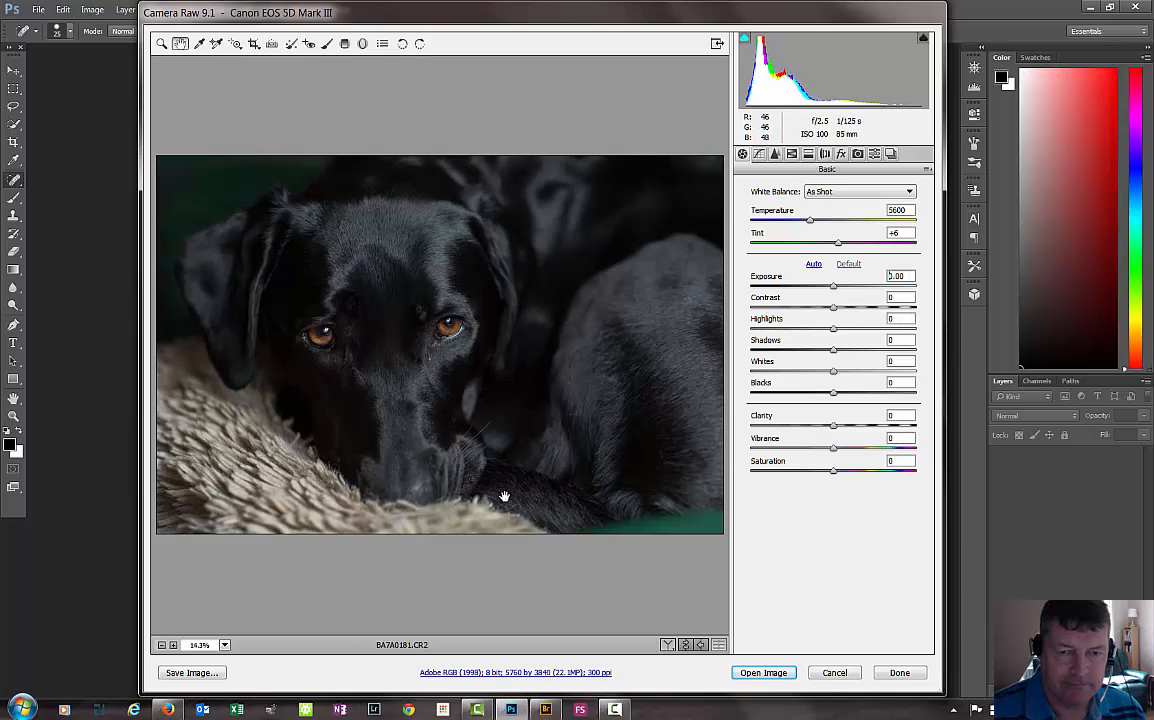
{"action": "key", "text": "ctrl+z"}
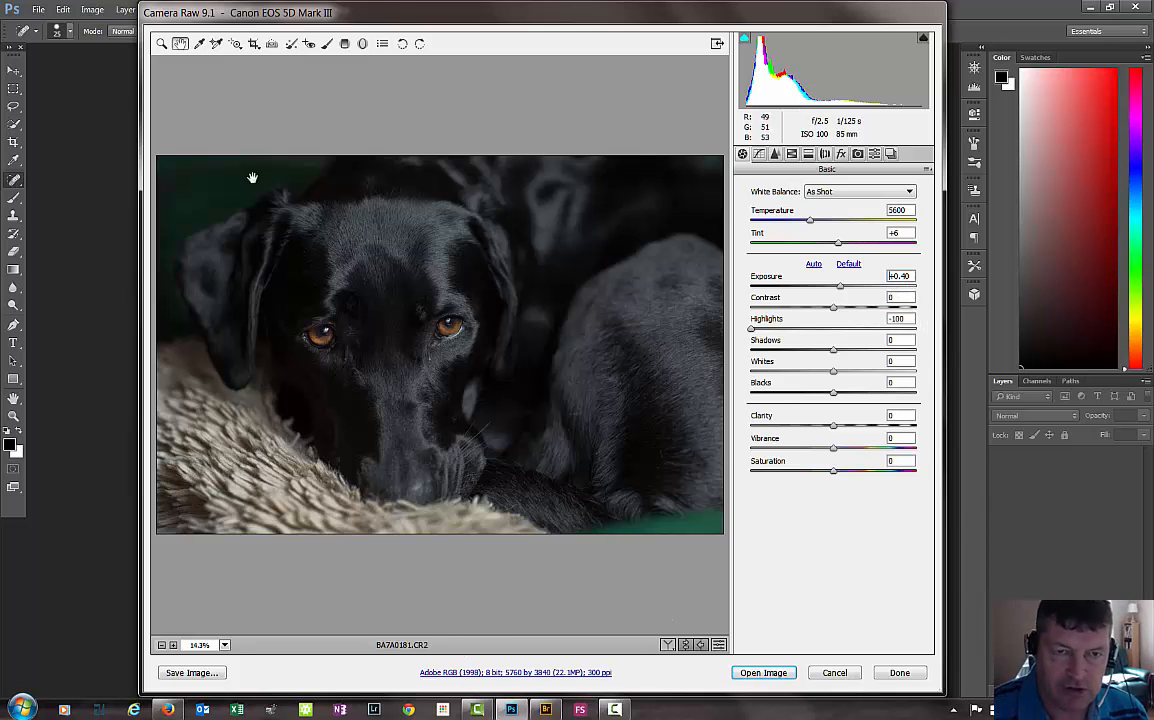
Step: Paint an Exposure -0.50 adjustment over the dog's back with a size 50 Adjustment Brush, and compare with the original settings
{"action": "left_click", "coordinate": [327, 43]}
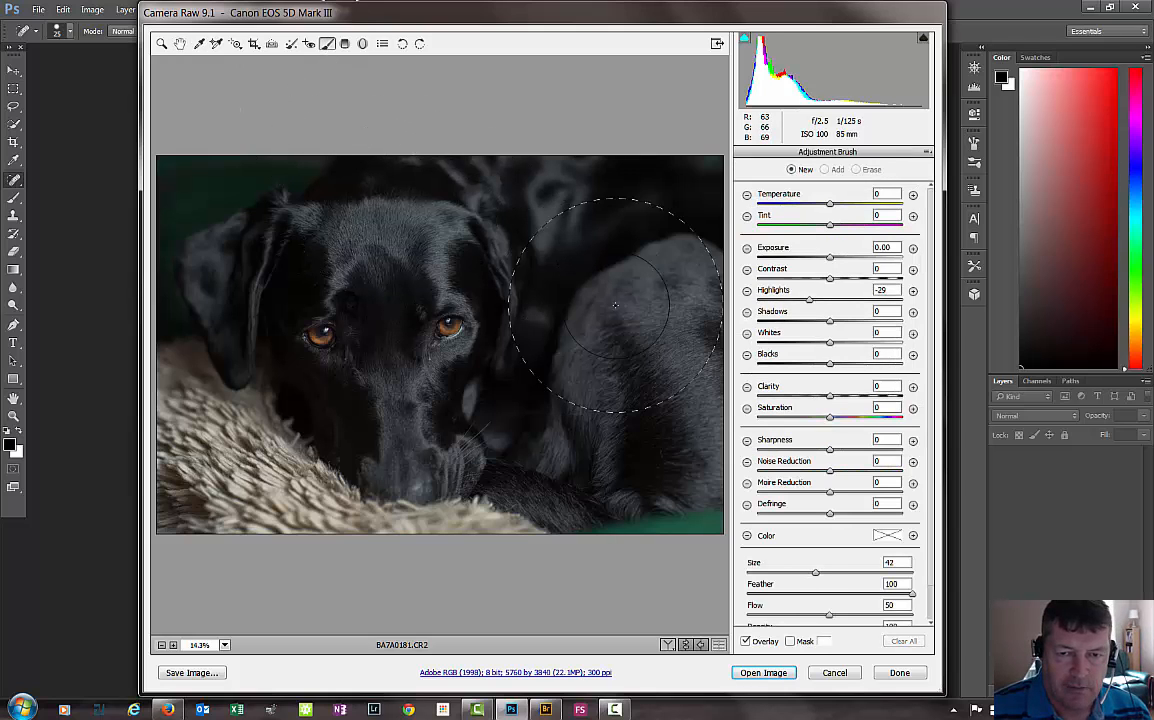
{"action": "key", "text": "bracketright"}
{"action": "key", "text": "bracketright"}
{"action": "key", "text": "bracketright"}
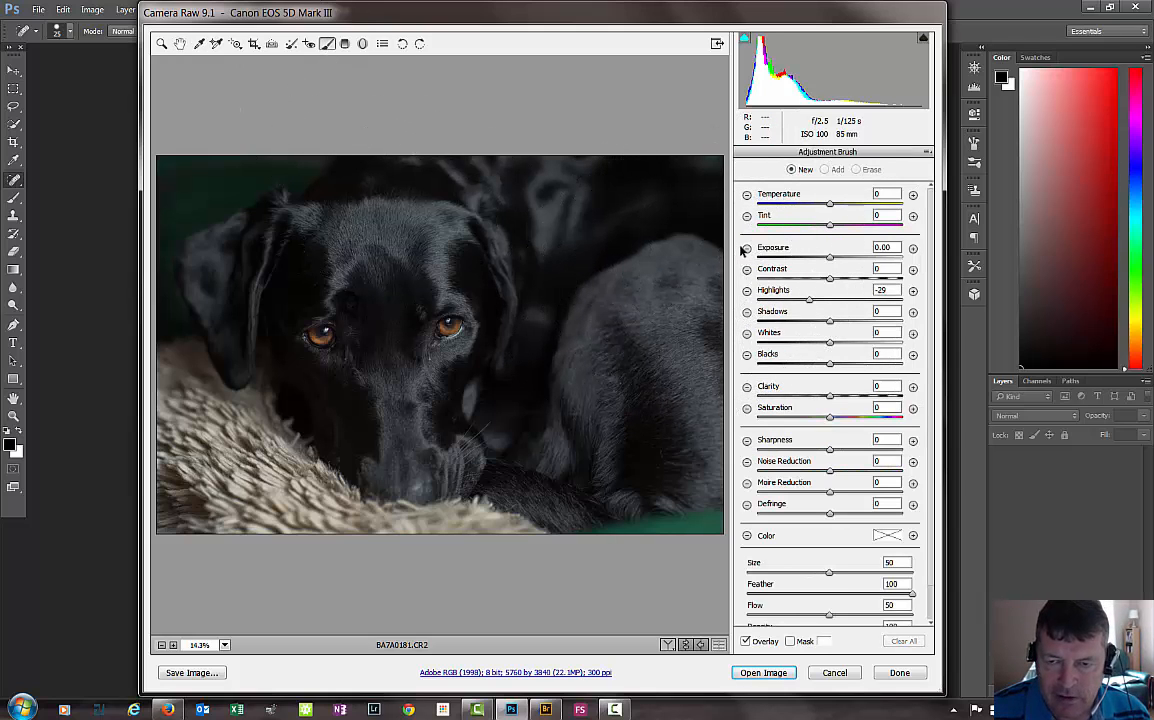
{"action": "left_click", "coordinate": [746, 248]}
{"action": "mouse_move", "coordinate": [600, 245]}
{"action": "left_mouse_down"}
{"action": "mouse_move", "coordinate": [626, 278]}
{"action": "mouse_move", "coordinate": [716, 335]}
{"action": "mouse_move", "coordinate": [654, 288]}
{"action": "left_mouse_up"}
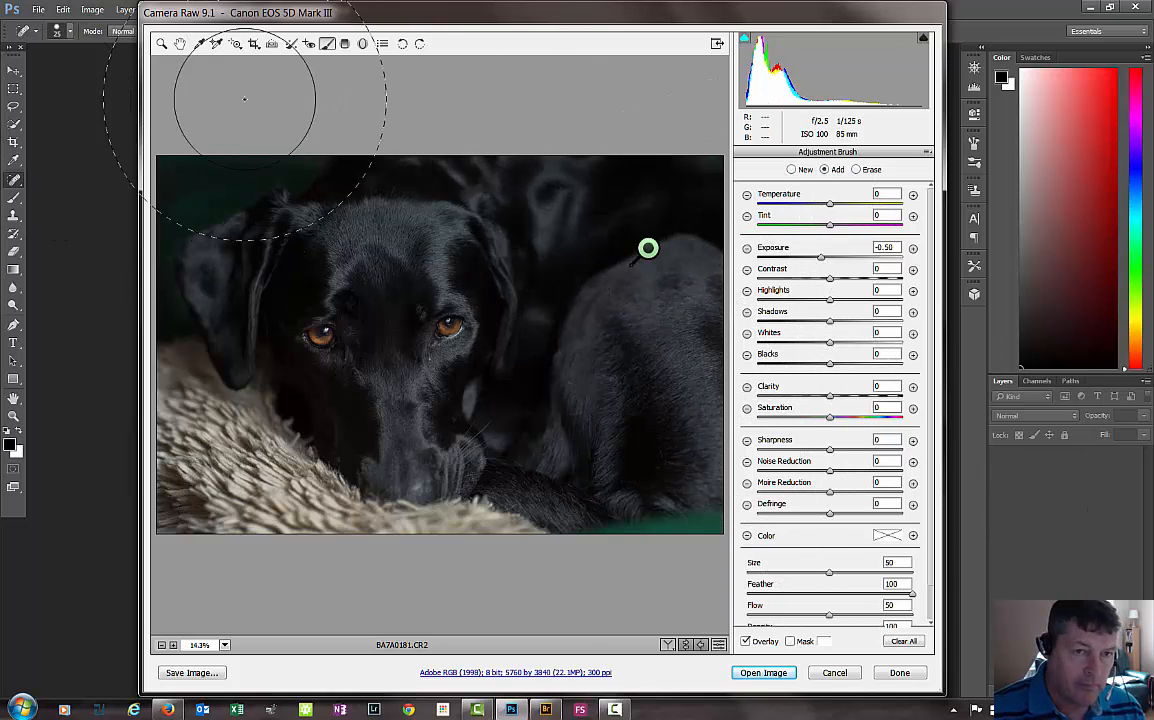
{"action": "left_click", "coordinate": [179, 43]}
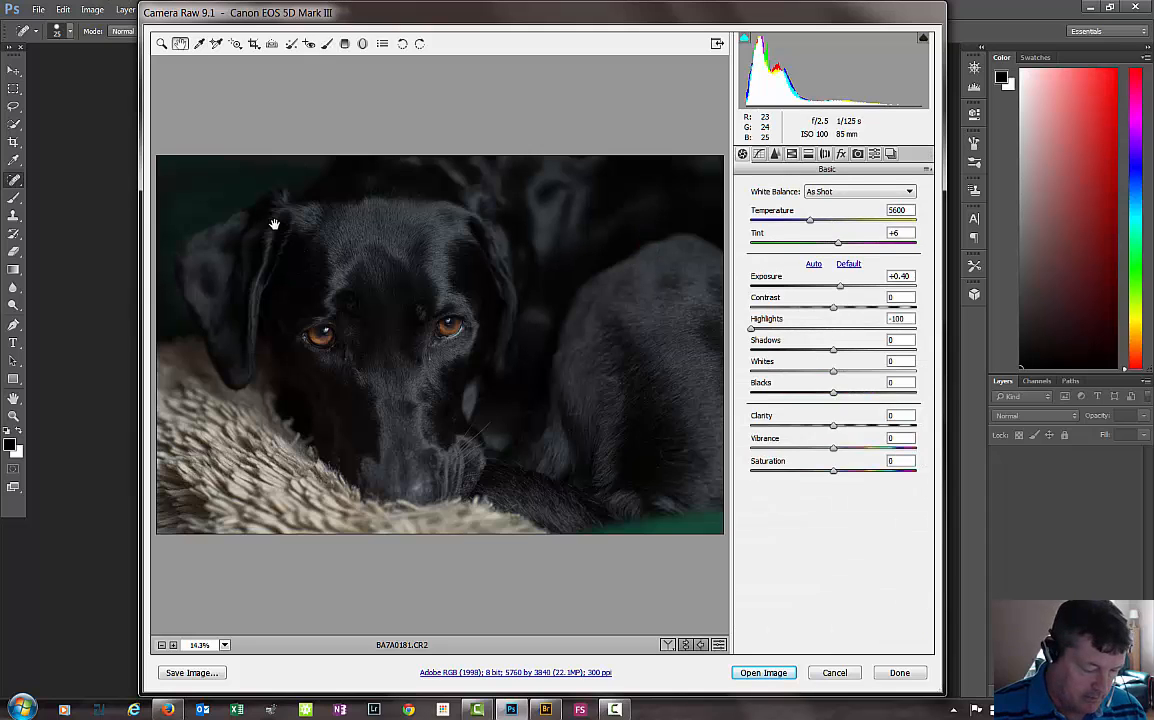
{"action": "key", "text": "ctrl+shift+u"}
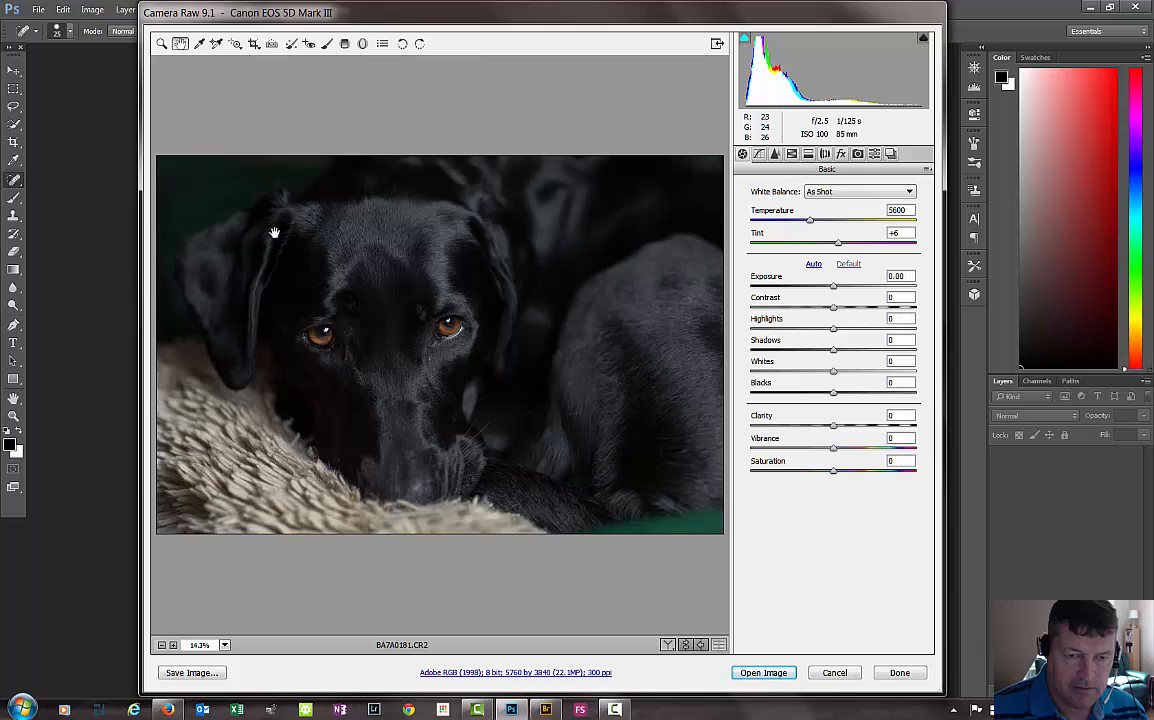
{"action": "key", "text": "ctrl+z"}
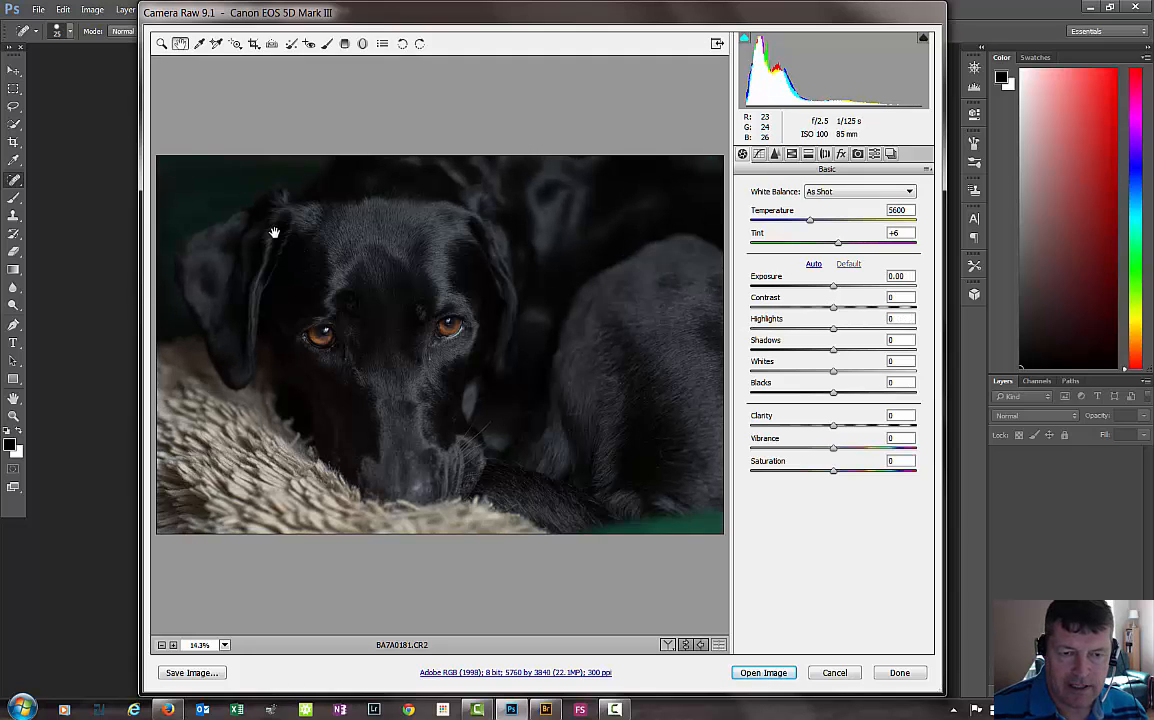
{"action": "key", "text": "ctrl+z"}
{"action": "key", "text": "ctrl+z"}
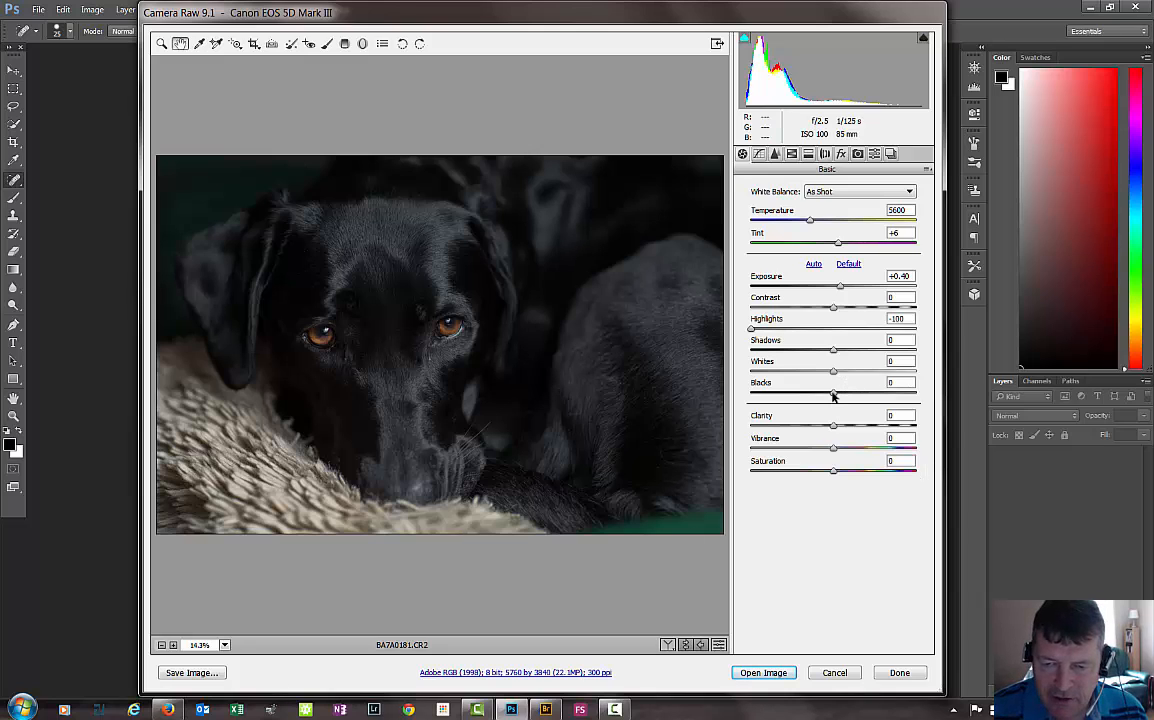
Step: Set the whole photo's Blacks to -12 while checking the clipping preview, and compare with the original settings
{"action": "left_click_drag", "start_coordinate": [830, 396], "coordinate": [822, 396]}
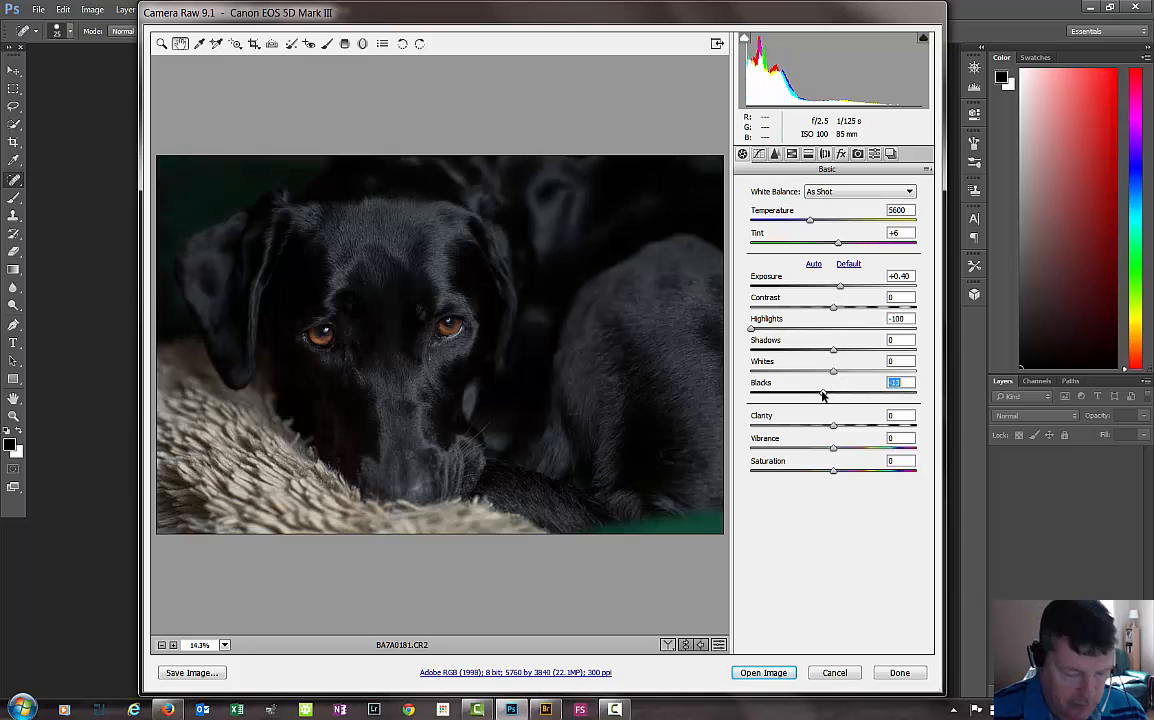
{"action": "key", "text": "alt"}
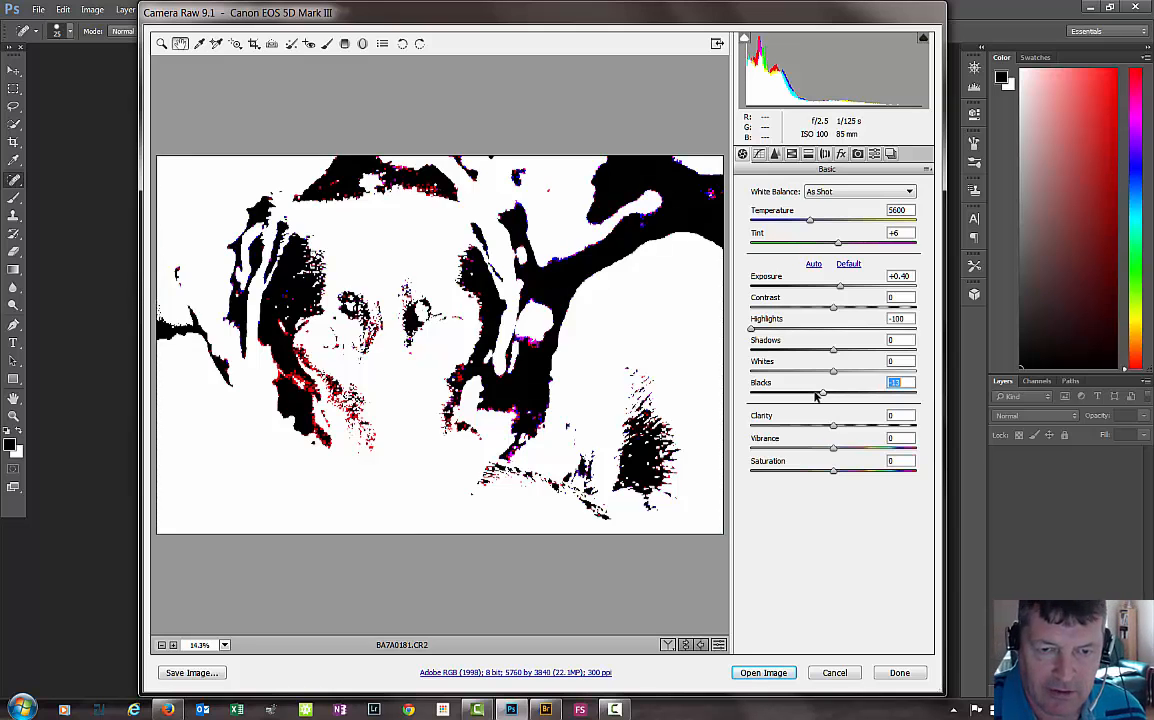
{"action": "left_click_drag", "start_coordinate": [815, 396], "coordinate": [824, 397]}
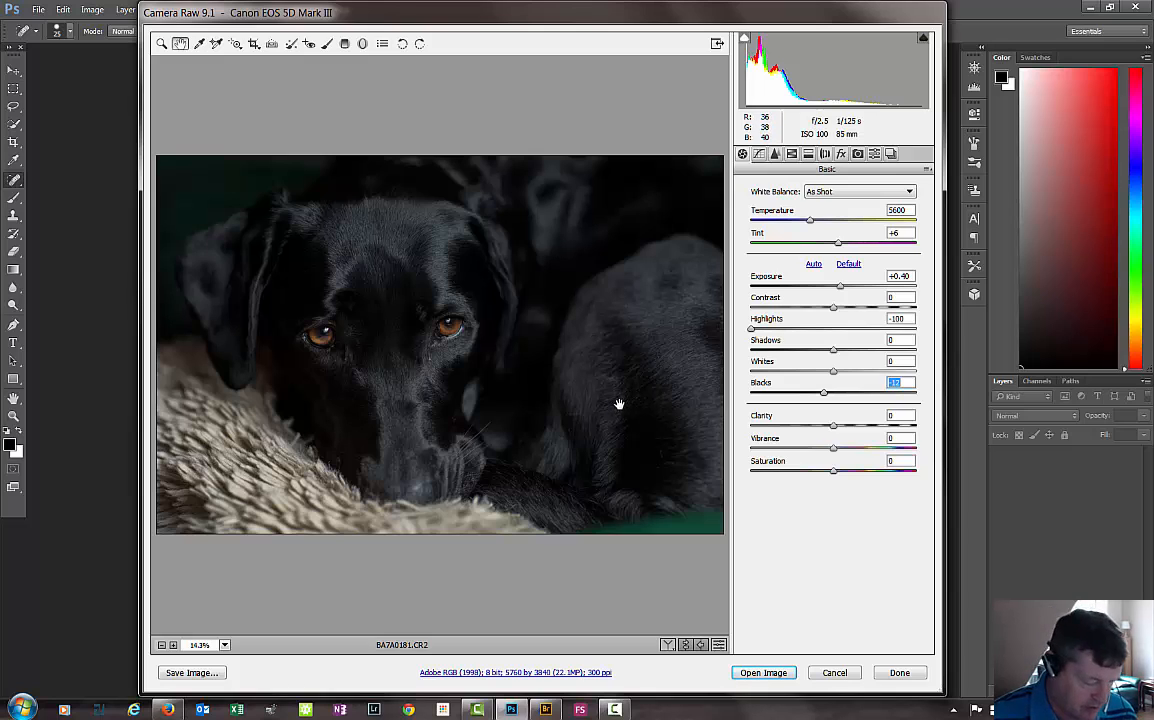
{"action": "key", "text": "ctrl+r"}
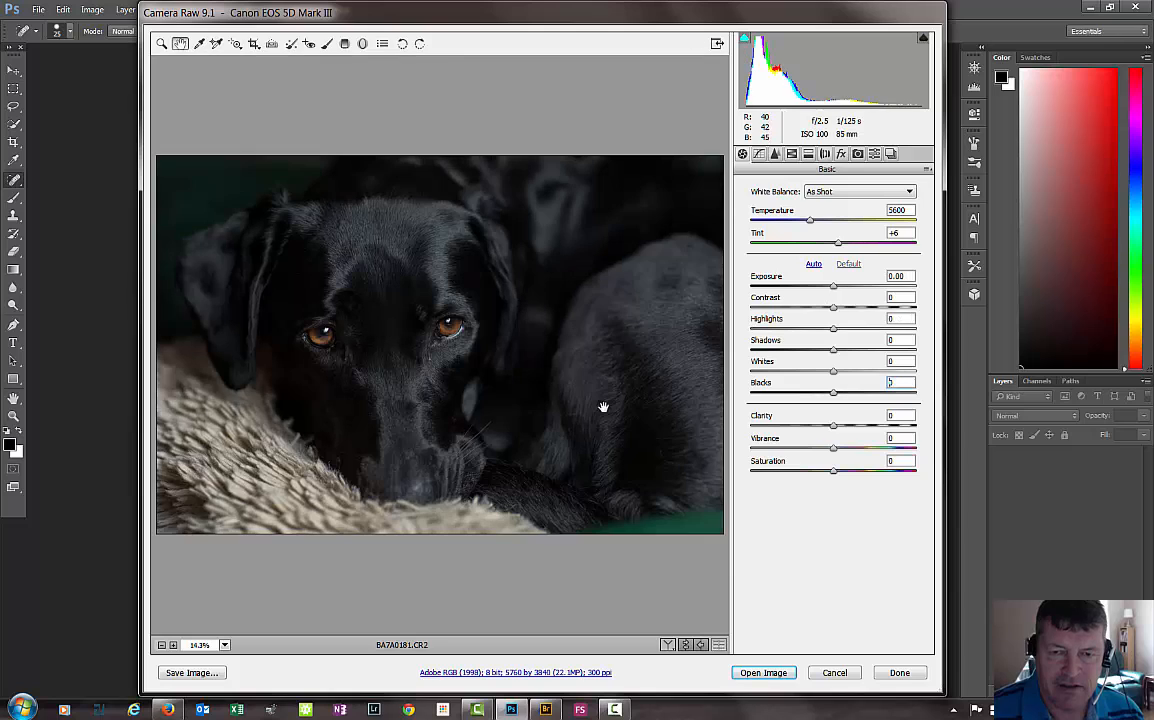
{"action": "key", "text": "ctrl+z"}
{"action": "key", "text": "ctrl+z"}
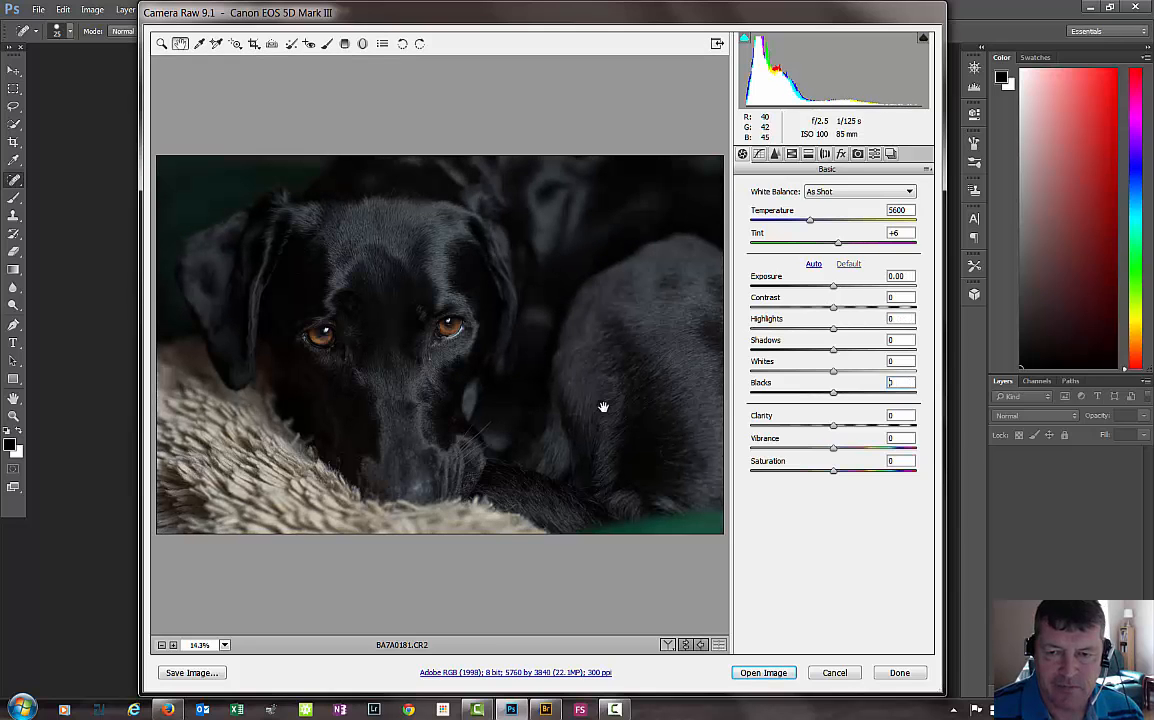
{"action": "key", "text": "ctrl+z"}
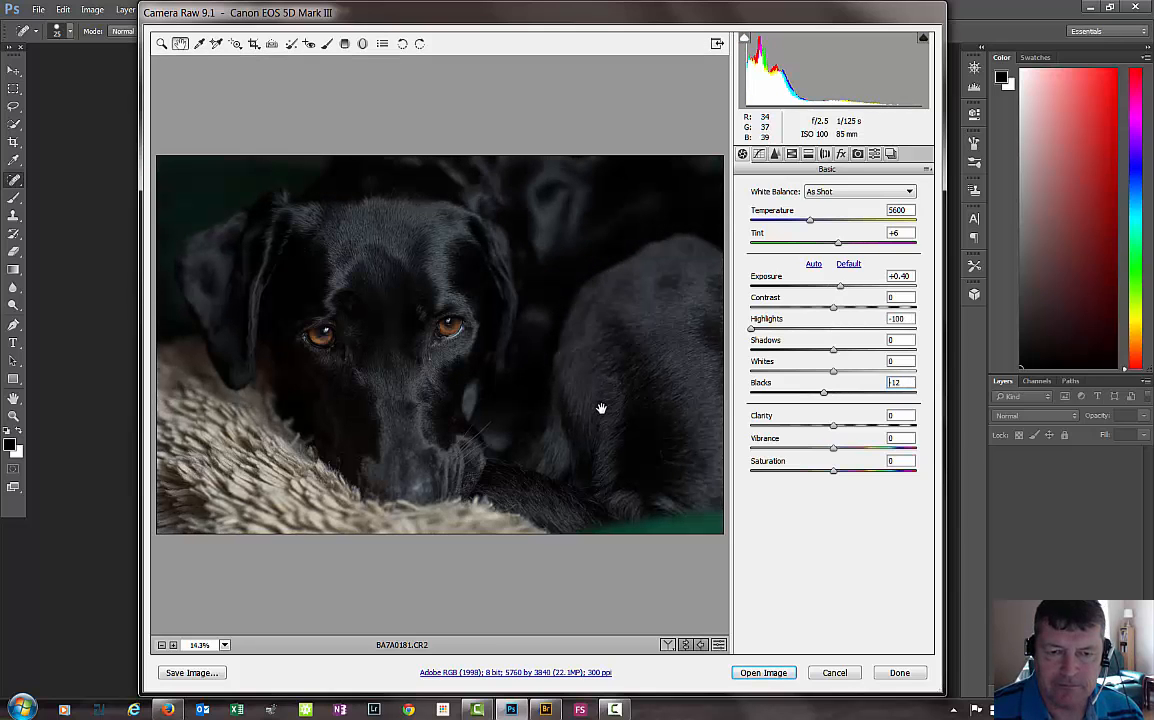
{"action": "key", "text": "ctrl+z"}
{"action": "key", "text": "ctrl+z"}
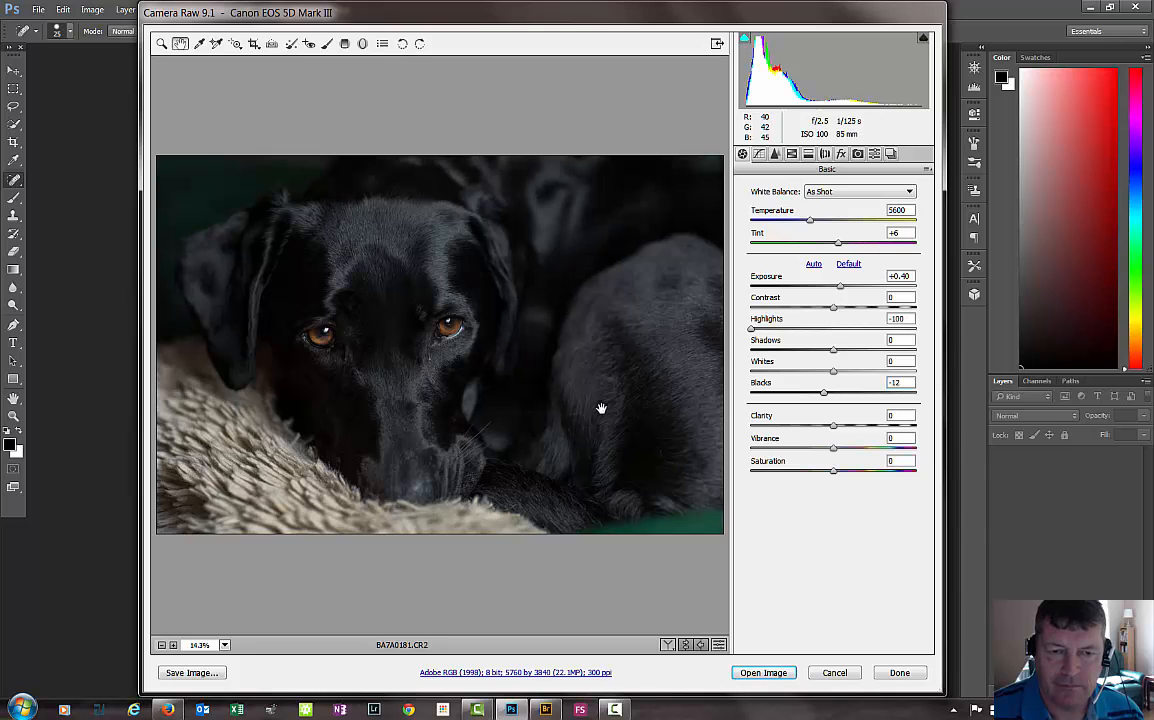
{"action": "key", "text": "ctrl+z"}
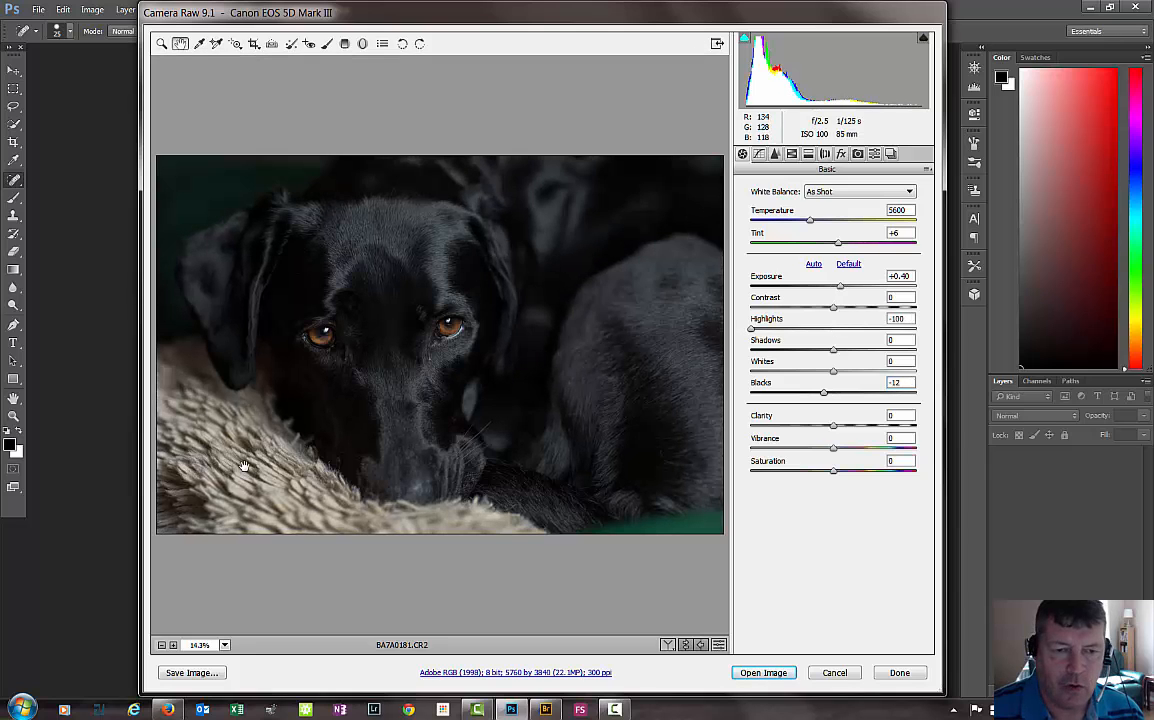
{"action": "key", "text": "ctrl+z"}
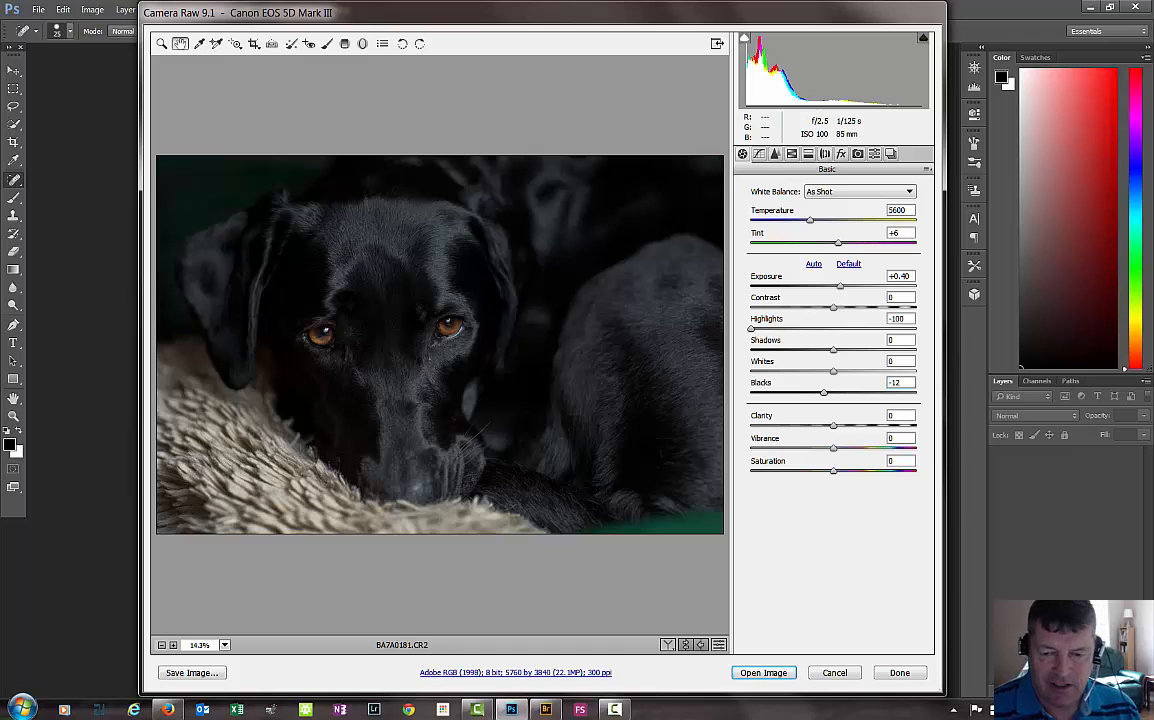
Step: Open the developed dog photo in Photoshop and fit the whole image in the window
{"action": "left_click", "coordinate": [764, 674]}
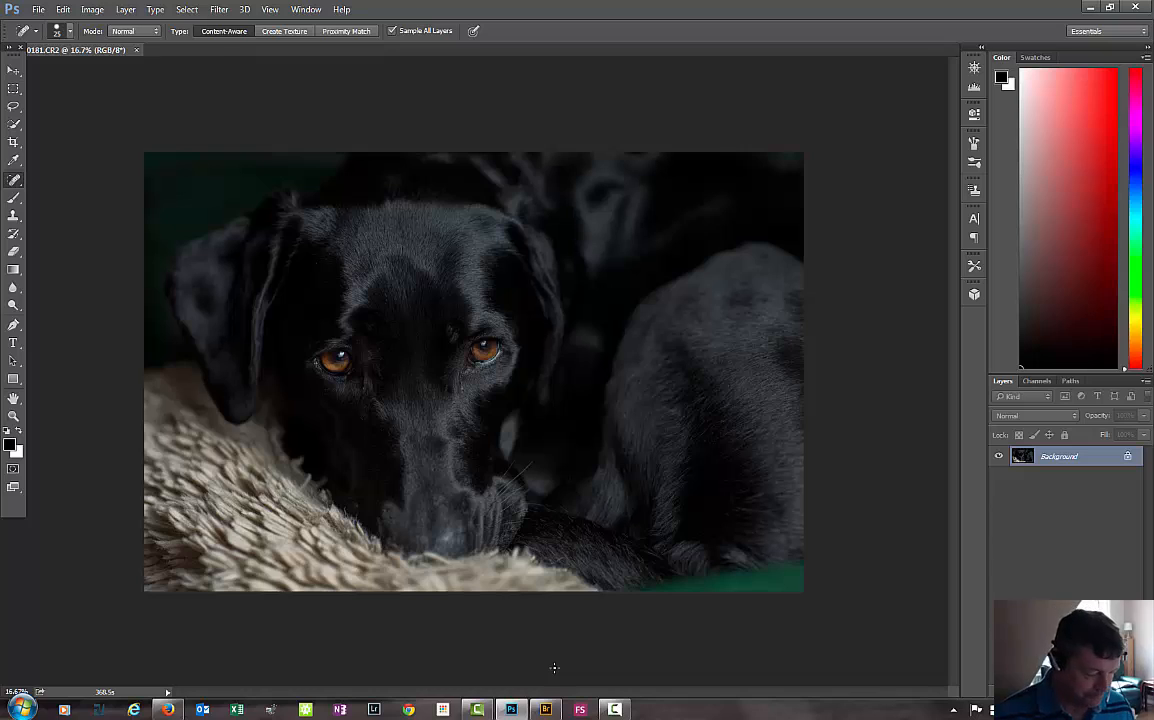
{"action": "key", "text": "ctrl+0"}
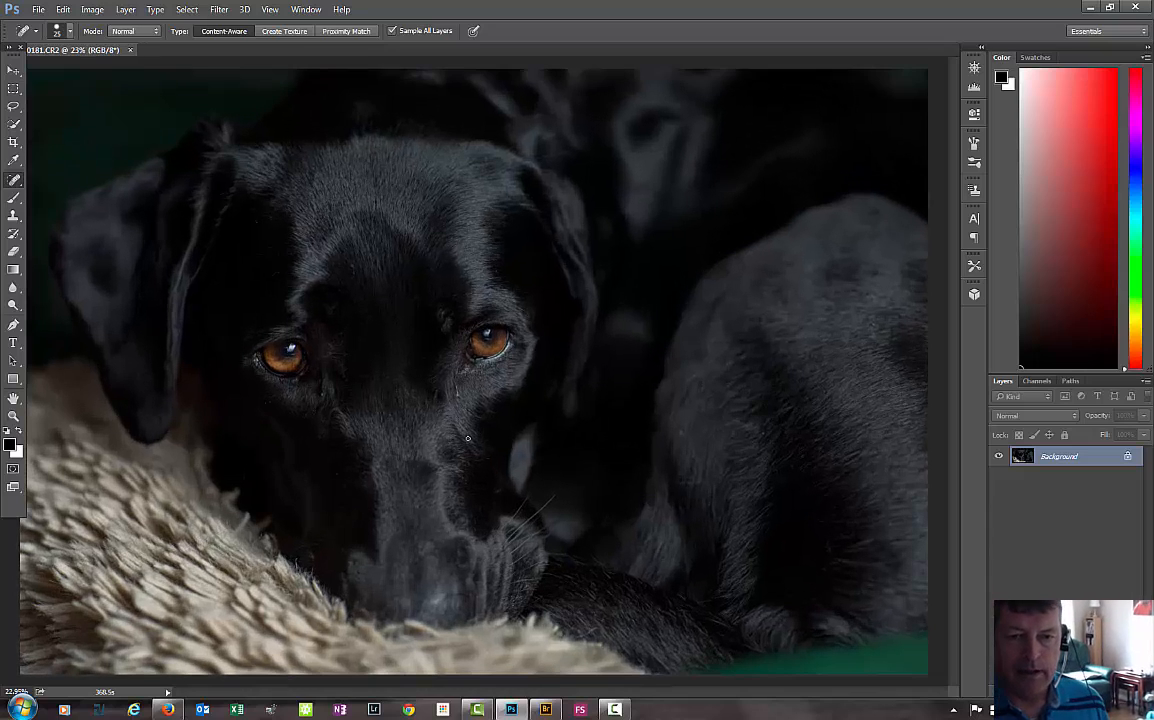
Step: Examine both eyes, the forehead fur, the blanket edge, the nose and the whiskers at 66.7% magnification
{"action": "scroll", "coordinate": [467, 438], "scroll_direction": "up", "scroll_amount": 4}
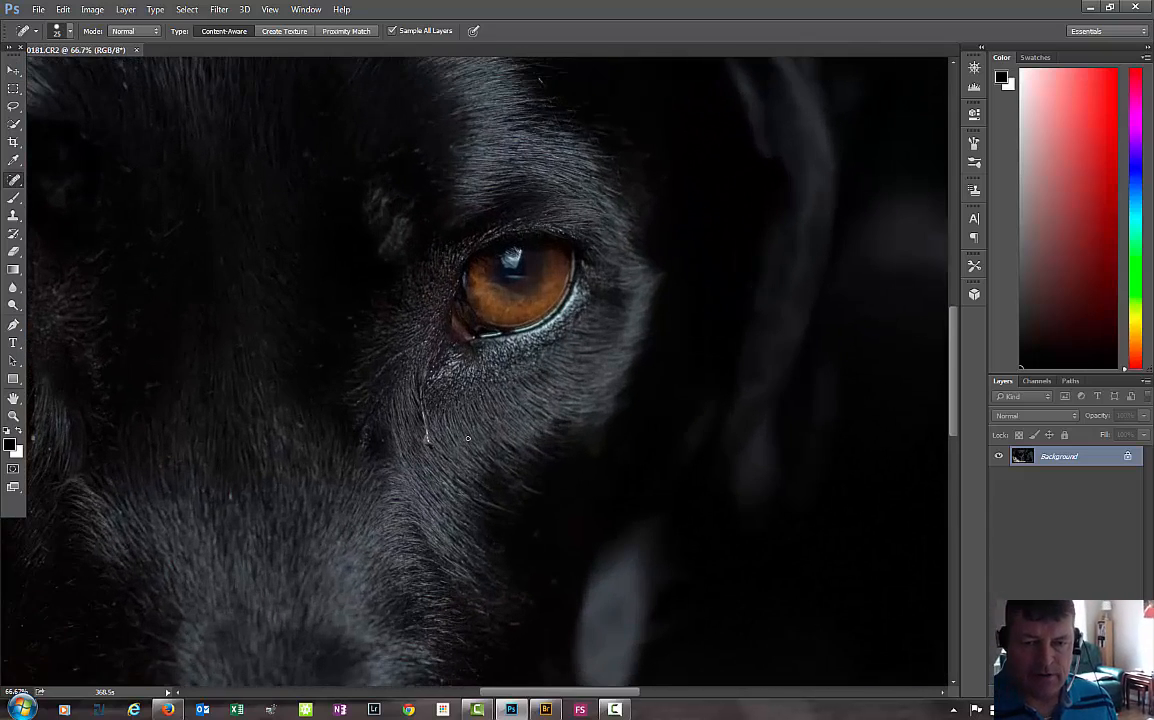
{"action": "left_click_drag", "start_coordinate": [240, 185], "coordinate": [494, 578]}
{"action": "left_click_drag", "start_coordinate": [927, 495], "coordinate": [486, 230]}
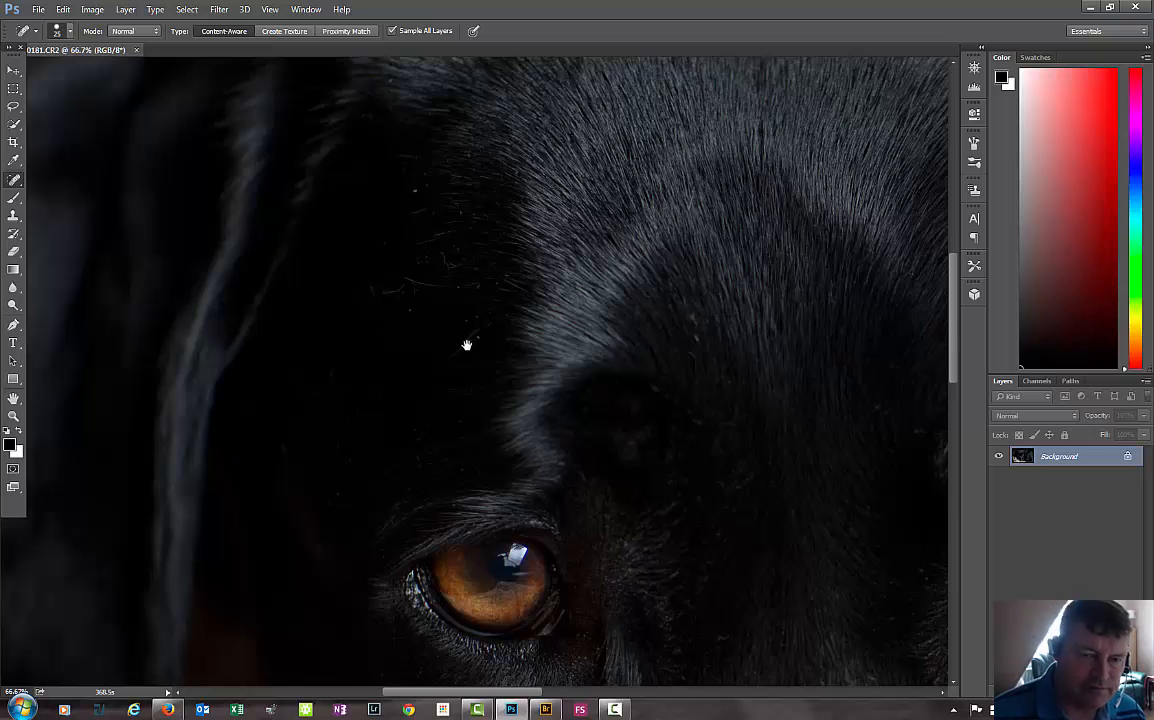
{"action": "left_click_drag", "start_coordinate": [640, 497], "coordinate": [620, 102]}
{"action": "mouse_move", "coordinate": [619, 445]}
{"action": "left_mouse_down"}
{"action": "mouse_move", "coordinate": [562, 314]}
{"action": "mouse_move", "coordinate": [560, 165]}
{"action": "left_mouse_up"}
{"action": "mouse_move", "coordinate": [541, 580]}
{"action": "left_mouse_down"}
{"action": "mouse_move", "coordinate": [600, 353]}
{"action": "mouse_move", "coordinate": [690, 445]}
{"action": "left_mouse_up"}
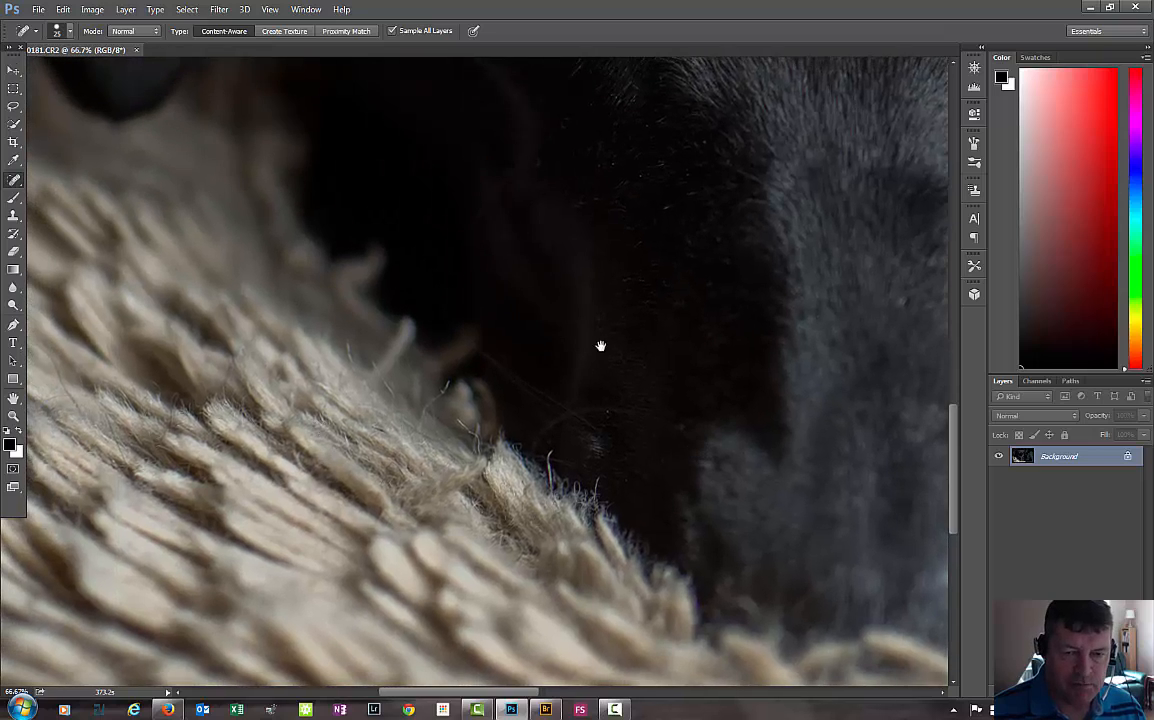
{"action": "left_click_drag", "start_coordinate": [528, 263], "coordinate": [255, 193]}
{"action": "left_click_drag", "start_coordinate": [631, 255], "coordinate": [348, 484]}
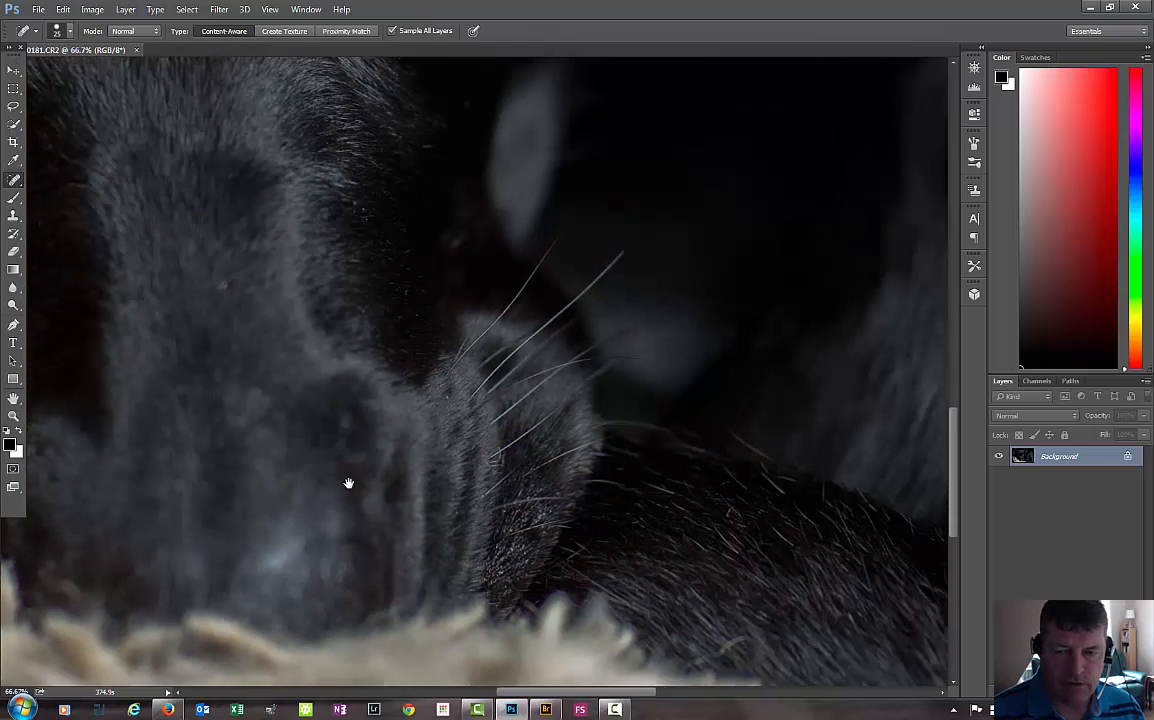
Step: Add a new empty layer above the background photo and choose the Spot Healing Brush Tool
{"action": "left_click_drag", "start_coordinate": [690, 417], "coordinate": [716, 670]}
{"action": "left_click_drag", "start_coordinate": [246, 291], "coordinate": [271, 431]}
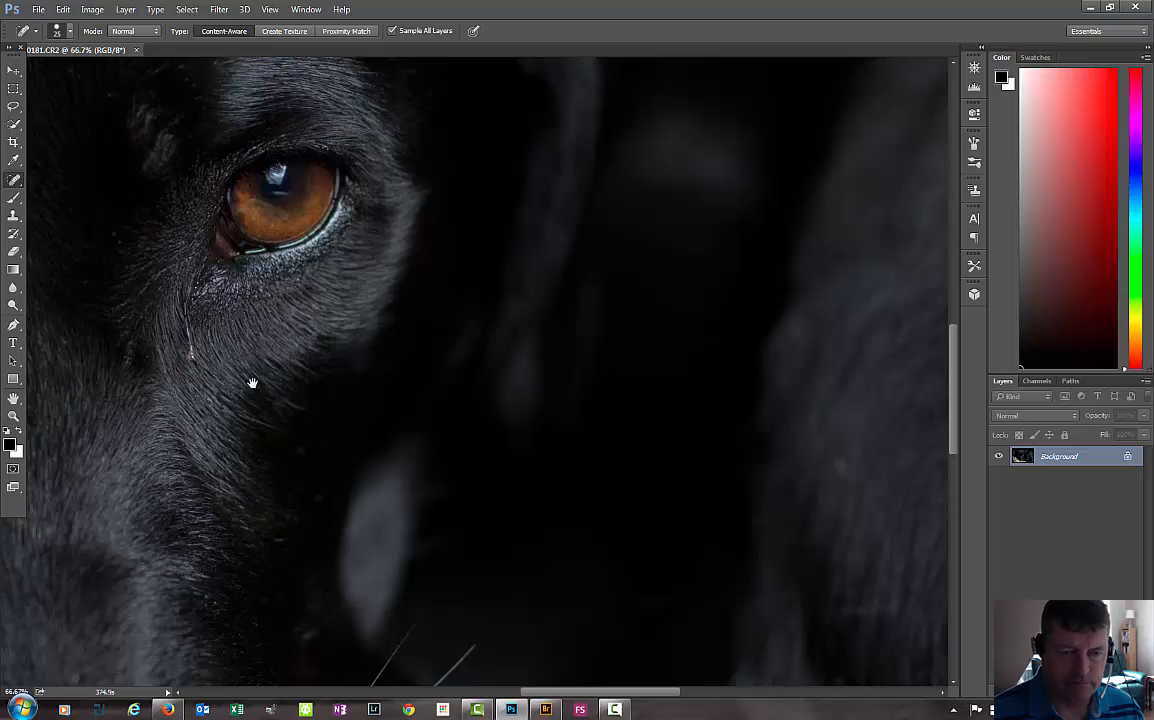
{"action": "left_click_drag", "start_coordinate": [252, 384], "coordinate": [451, 436]}
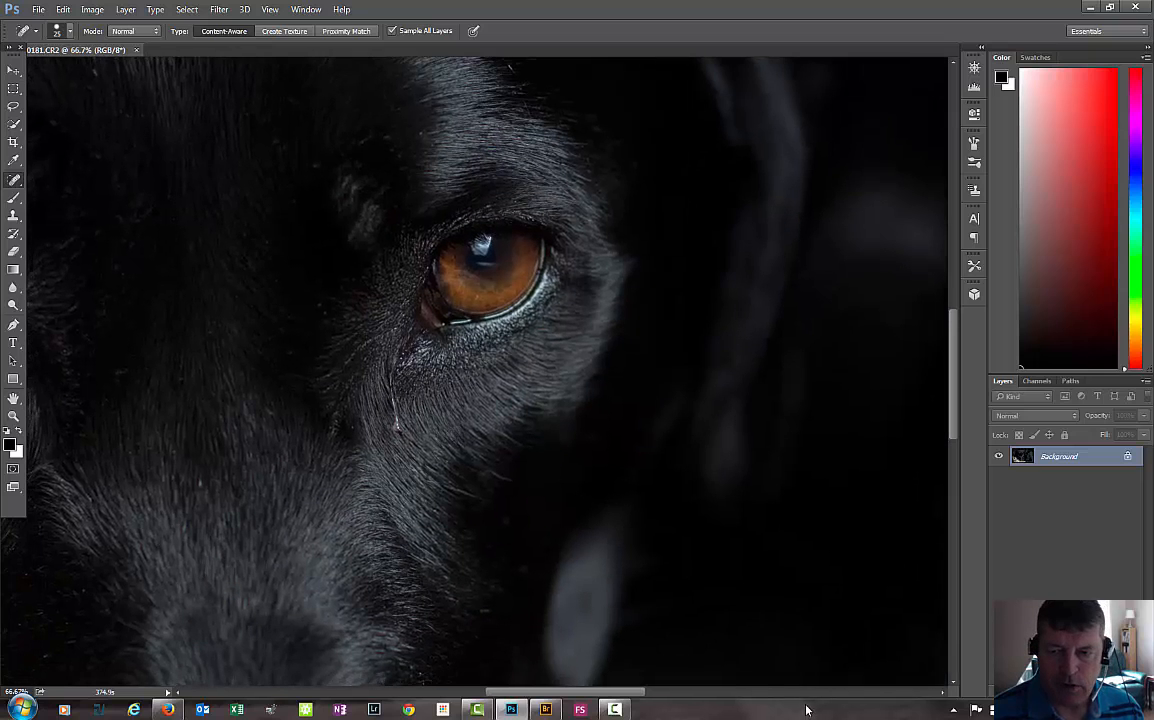
{"action": "left_click", "coordinate": [1104, 691]}
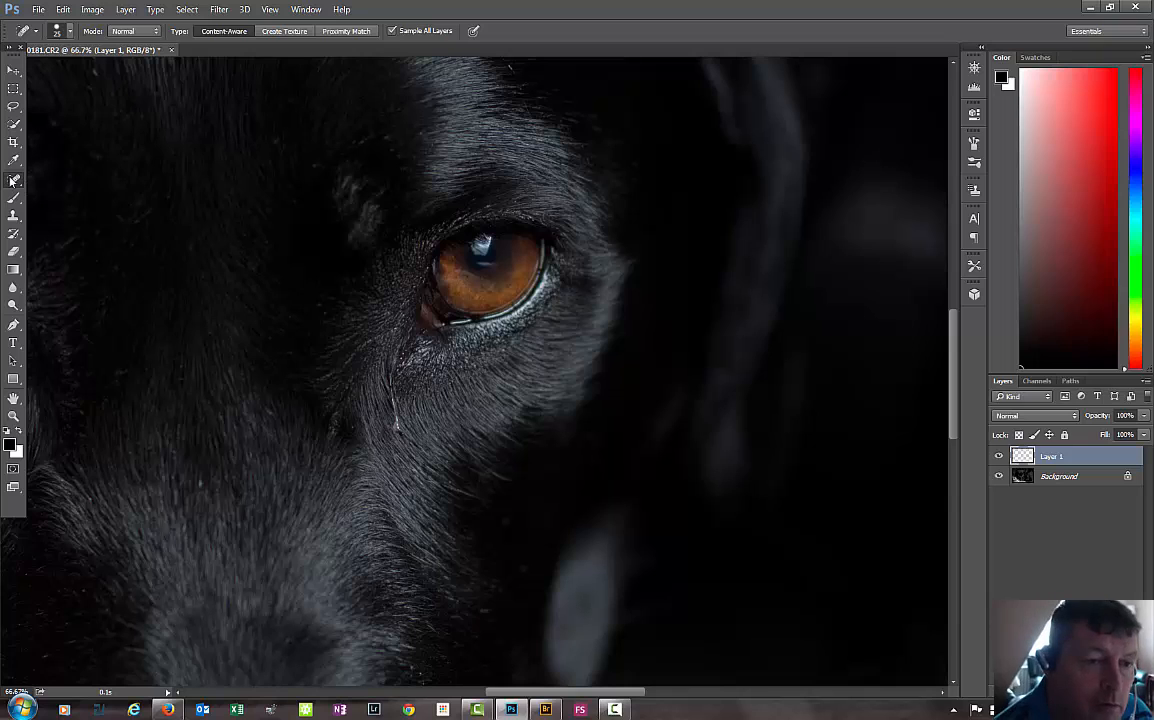
{"action": "left_click", "coordinate": [13, 181]}
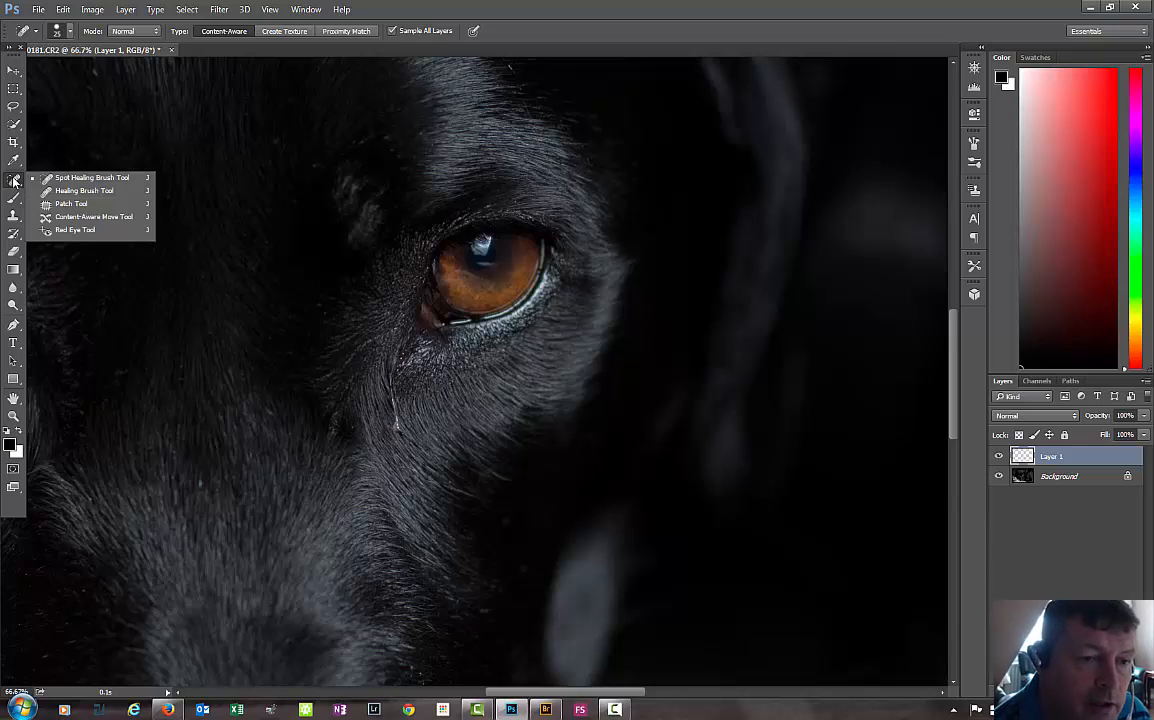
{"action": "left_click", "coordinate": [79, 179]}
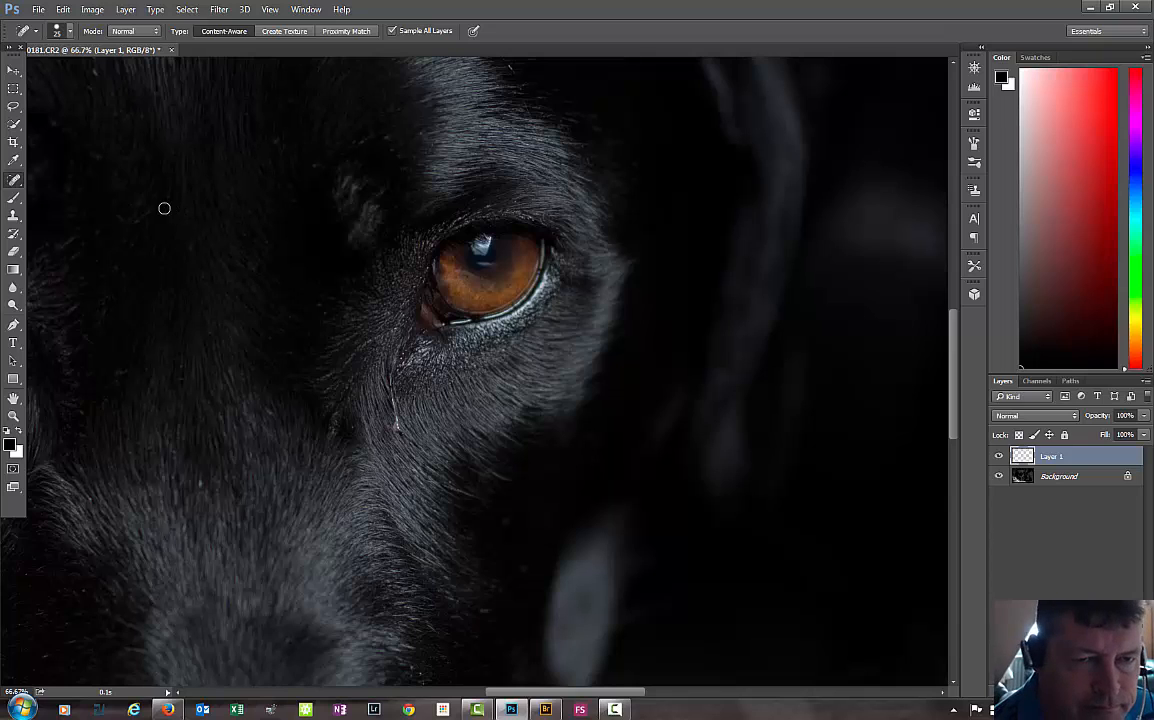
Step: Heal the bright specks in the upper part of the dark gap between the dog's ear and forehead, using the size 25 brush
{"action": "left_click_drag", "start_coordinate": [107, 171], "coordinate": [588, 312]}
{"action": "left_click_drag", "start_coordinate": [273, 327], "coordinate": [449, 295]}
{"action": "left_click_drag", "start_coordinate": [420, 368], "coordinate": [453, 312]}
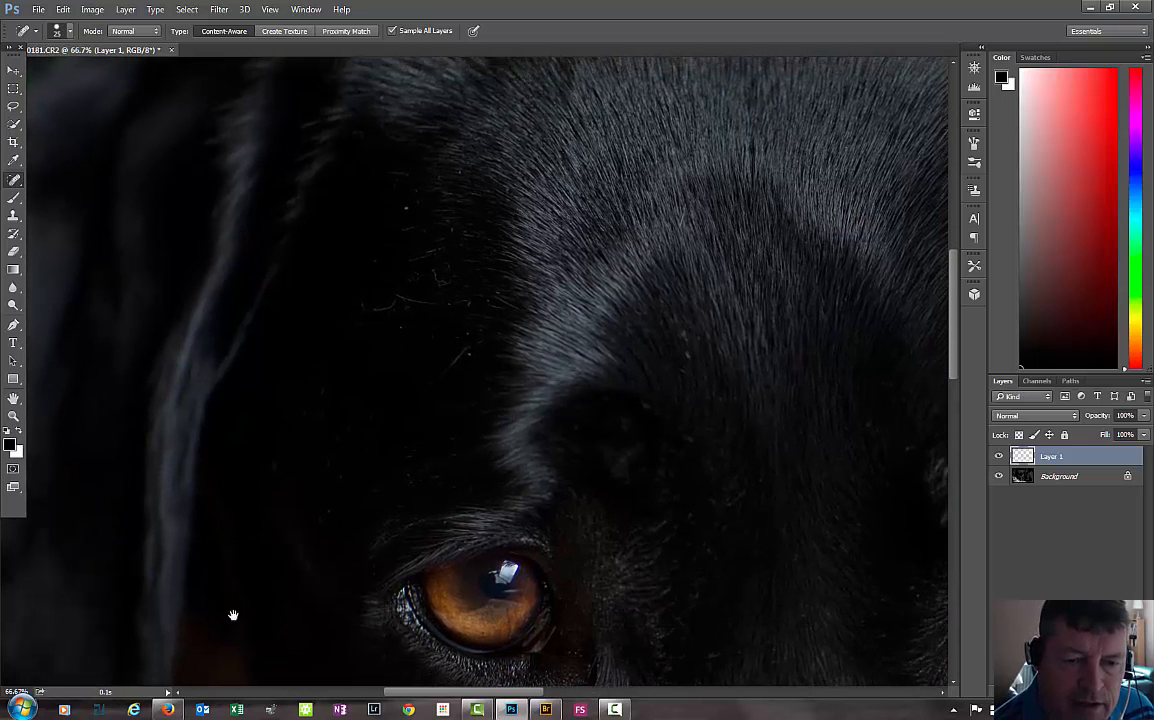
{"action": "left_click_drag", "start_coordinate": [373, 425], "coordinate": [461, 514]}
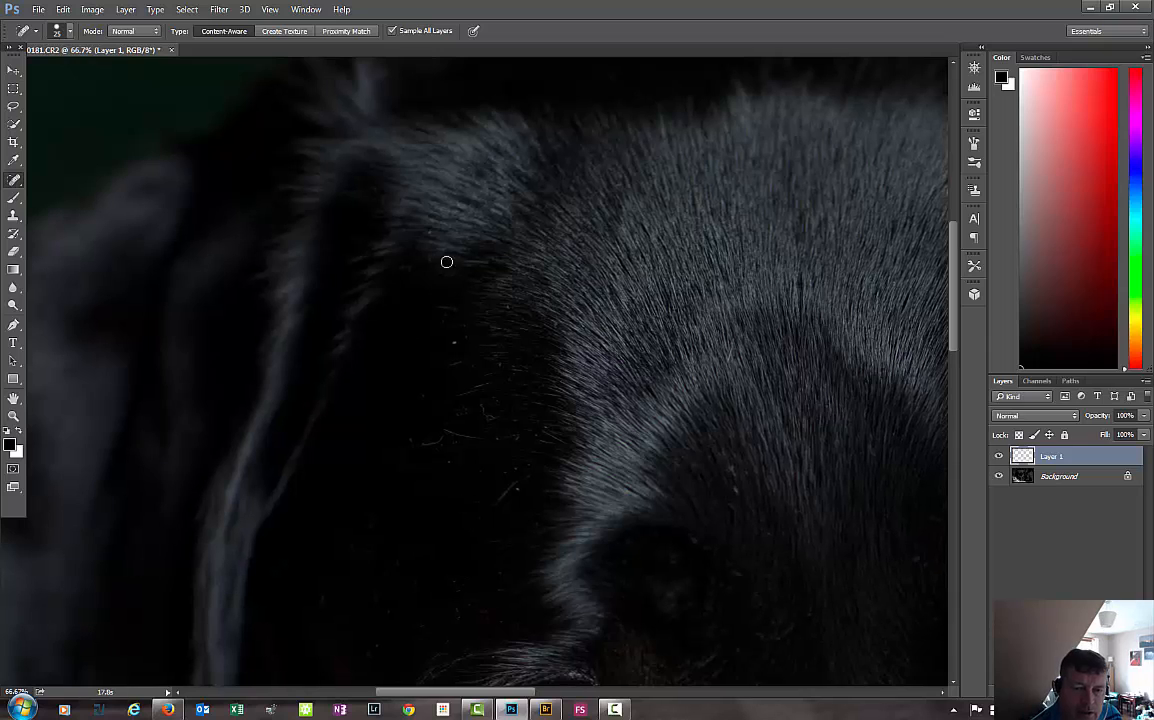
{"action": "left_click", "coordinate": [390, 209]}
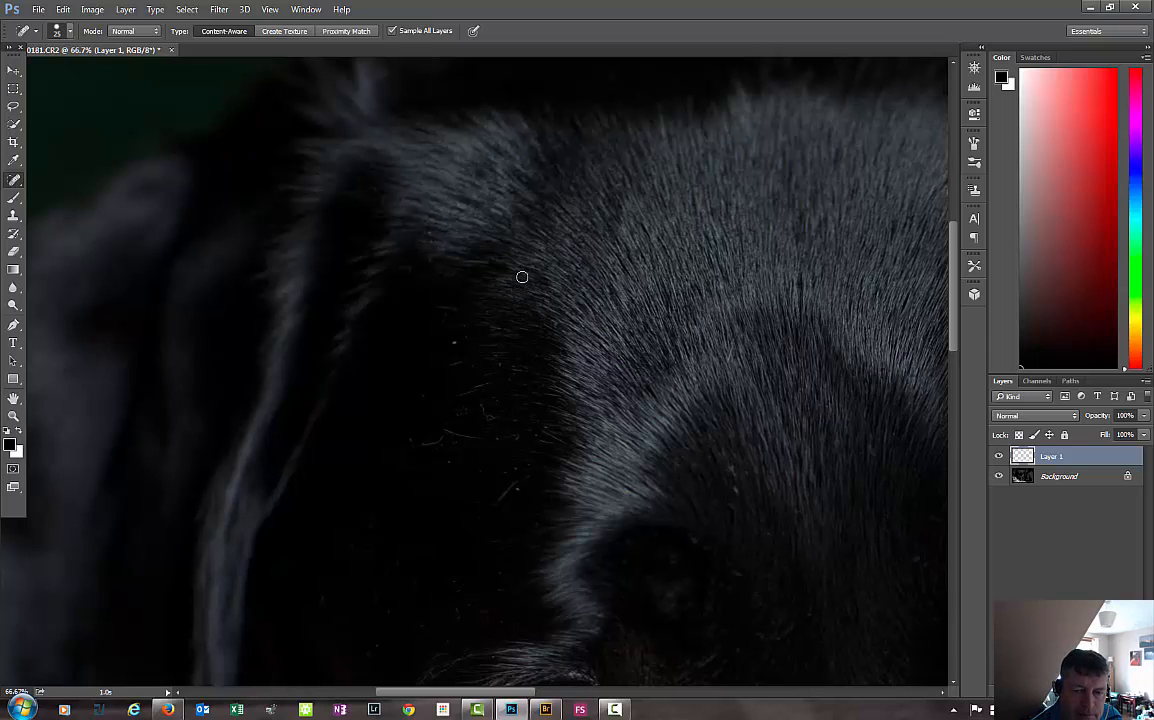
{"action": "left_click", "coordinate": [422, 237]}
{"action": "left_click", "coordinate": [425, 233]}
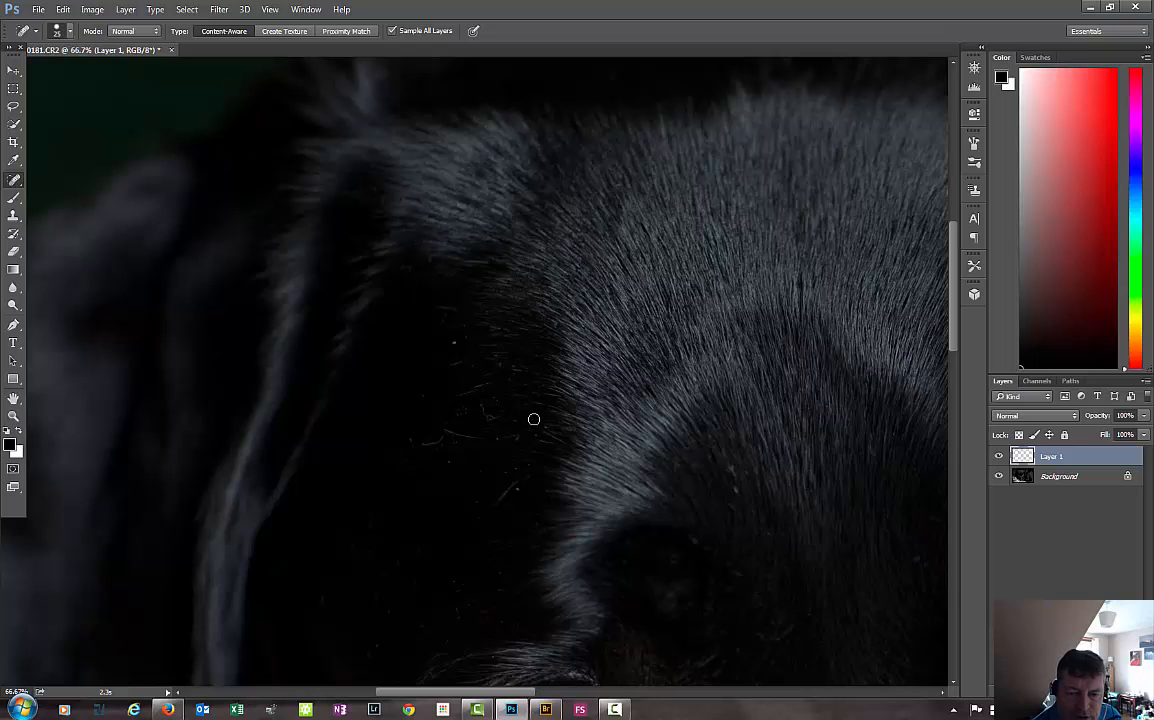
{"action": "left_click", "coordinate": [461, 364]}
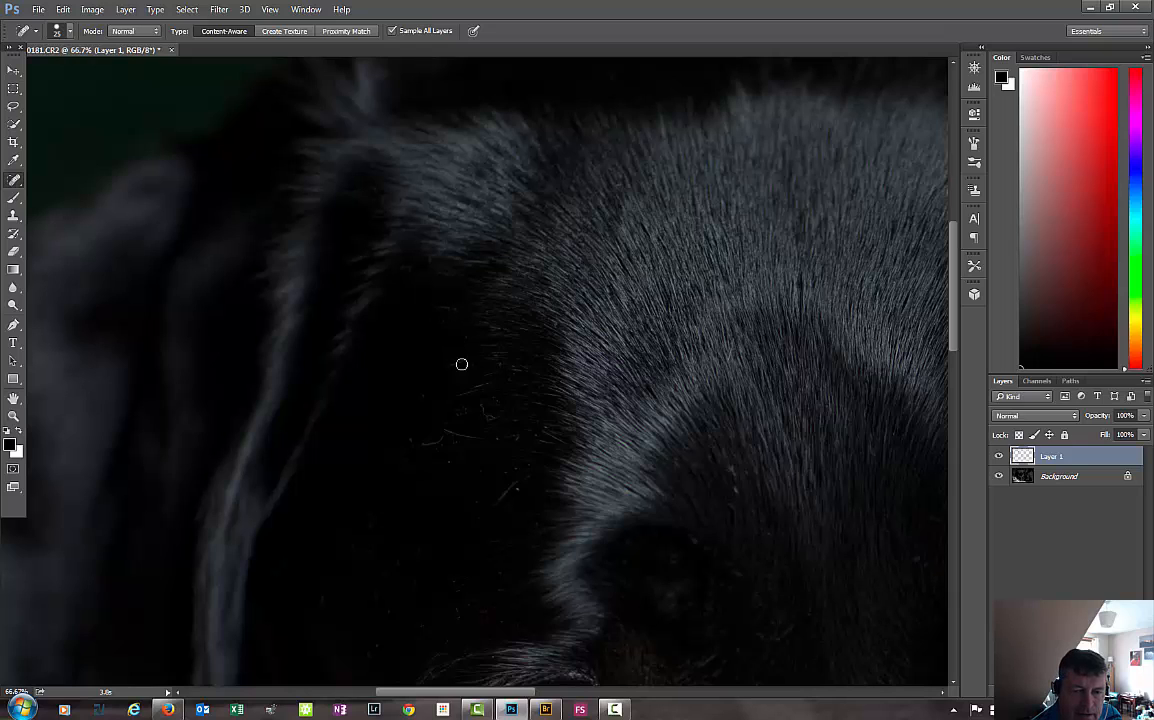
Step: Heal the stray curved hairs and specks across the middle of the dark gap between the ear and forehead
{"action": "left_click", "coordinate": [474, 387]}
{"action": "left_click", "coordinate": [469, 366]}
{"action": "left_click", "coordinate": [418, 434]}
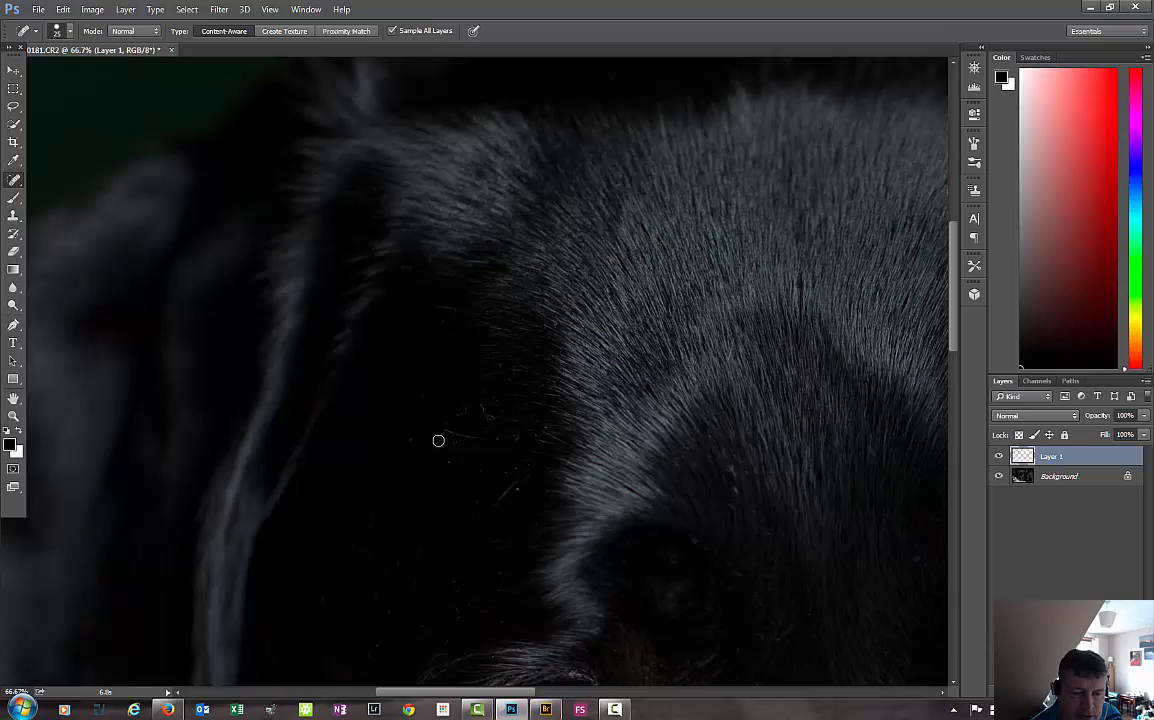
{"action": "left_click", "coordinate": [438, 440]}
{"action": "left_click", "coordinate": [444, 426]}
{"action": "left_click", "coordinate": [467, 414]}
{"action": "left_click", "coordinate": [507, 367]}
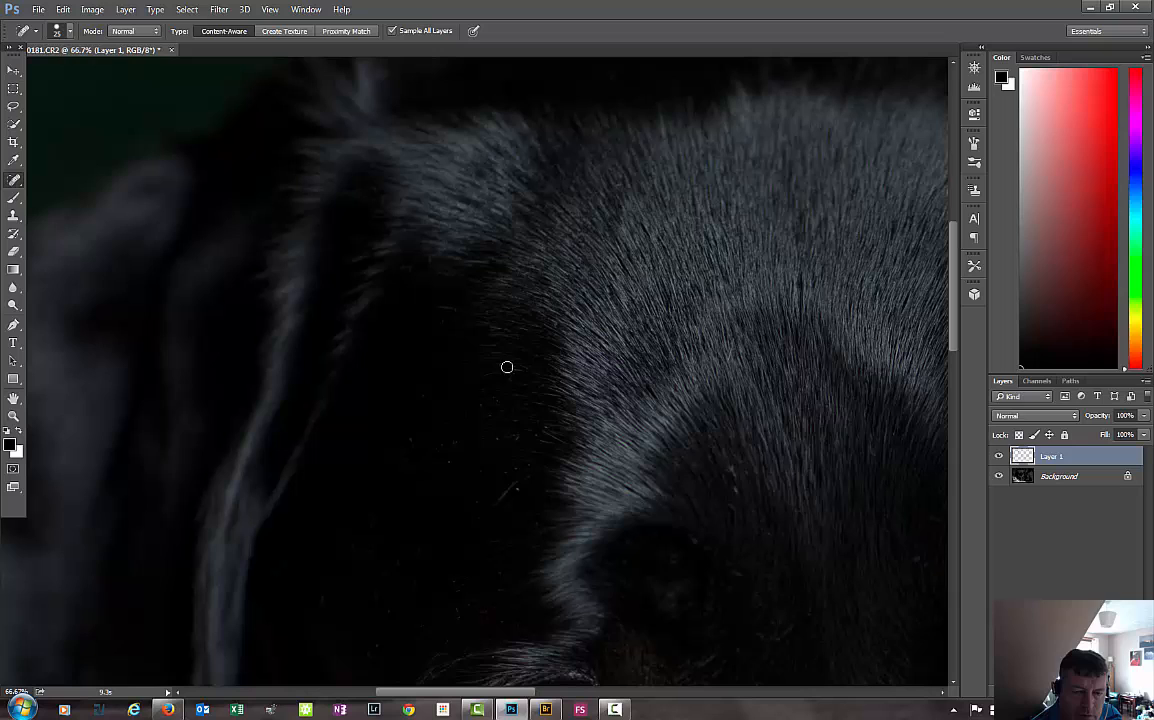
{"action": "left_click", "coordinate": [446, 462]}
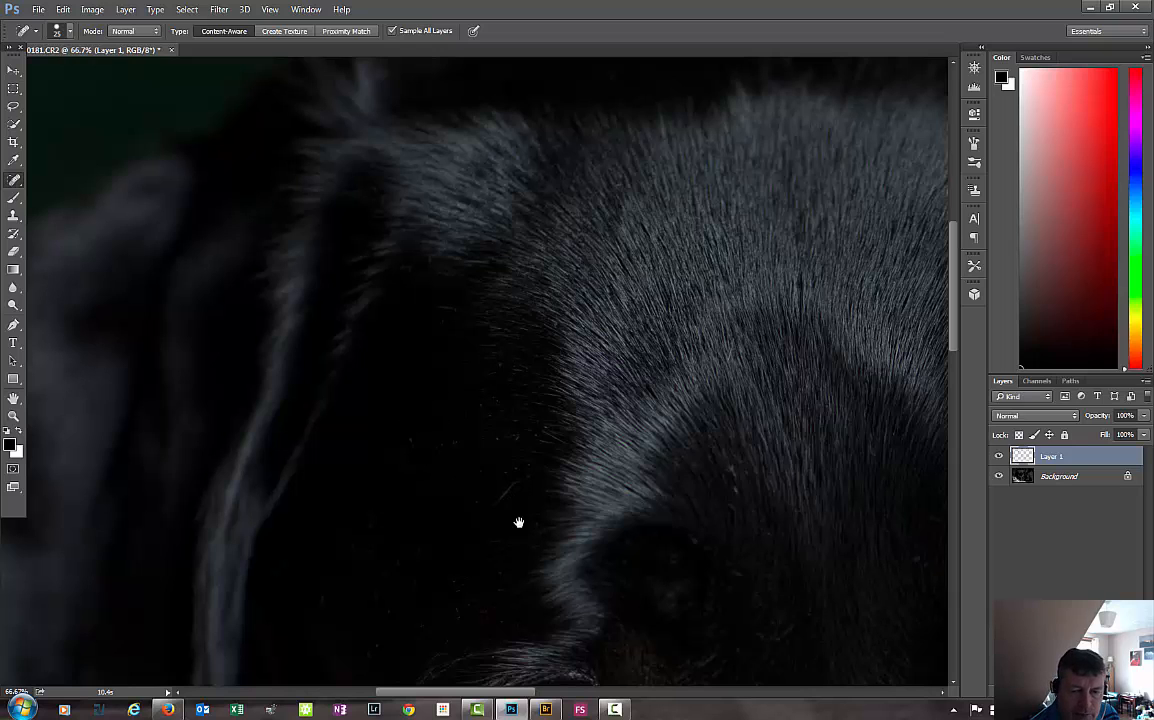
Step: Heal the short diagonal hair and the remaining specks lower in the dark gap beside the forehead
{"action": "left_click", "coordinate": [487, 512]}
{"action": "left_click", "coordinate": [520, 481]}
{"action": "left_click", "coordinate": [492, 512]}
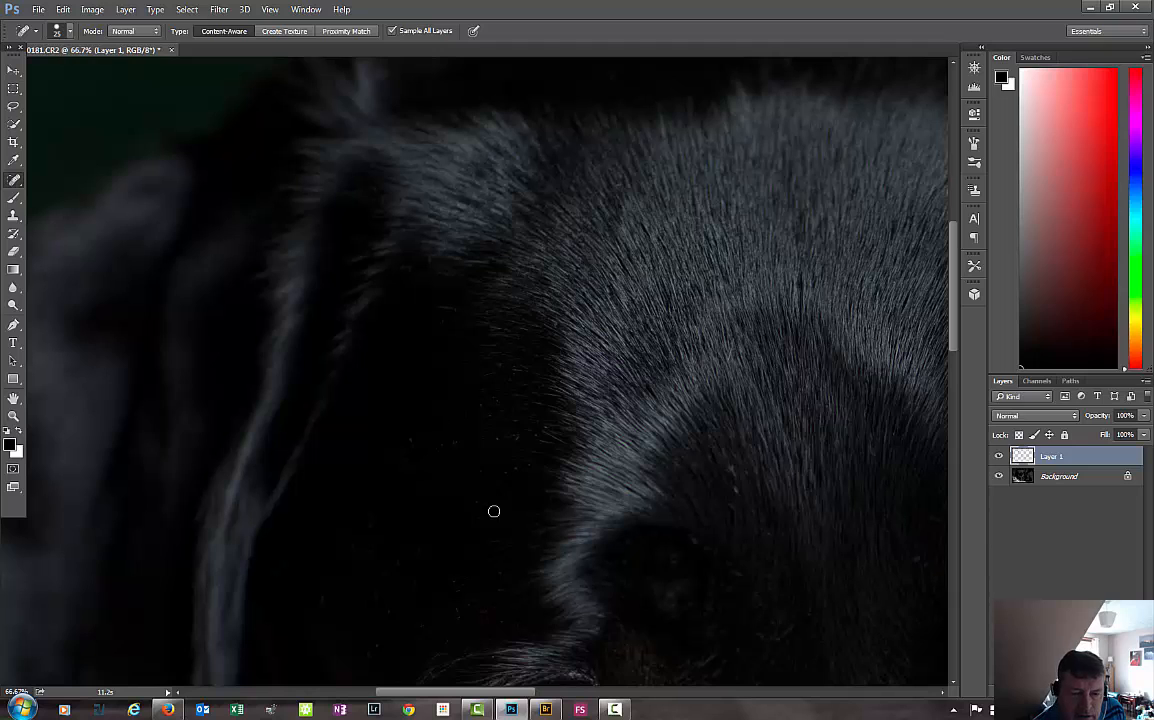
{"action": "left_click", "coordinate": [516, 466]}
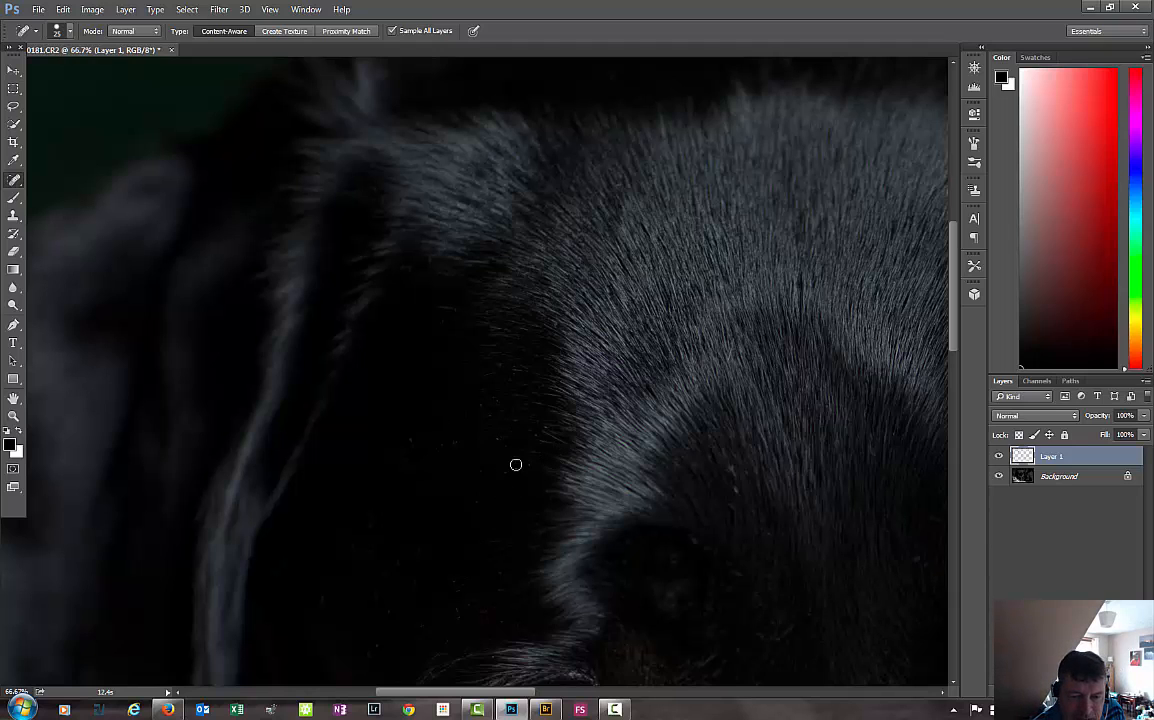
{"action": "left_click", "coordinate": [497, 417]}
{"action": "left_click", "coordinate": [479, 404]}
{"action": "left_click", "coordinate": [457, 446]}
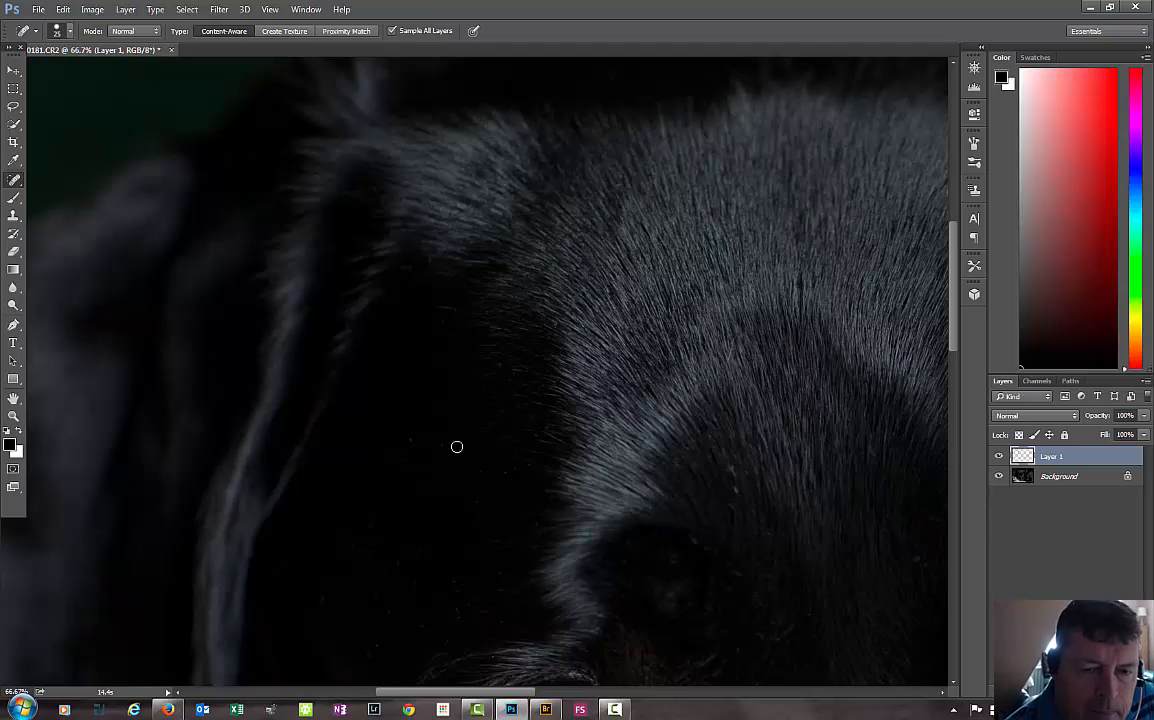
{"action": "left_click", "coordinate": [402, 442]}
{"action": "left_click", "coordinate": [455, 438]}
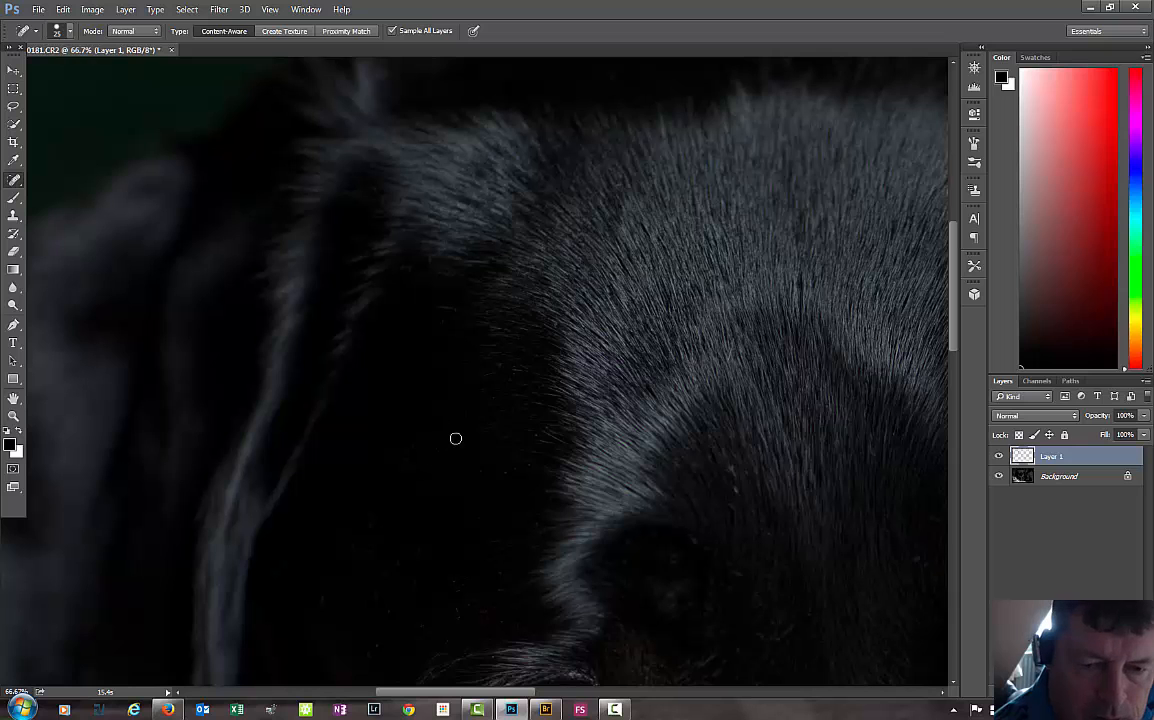
Step: Heal the small specks in the black fur above and beside the eye nearest that ear
{"action": "scroll", "coordinate": [363, 538], "scroll_direction": "down", "scroll_amount": 3}
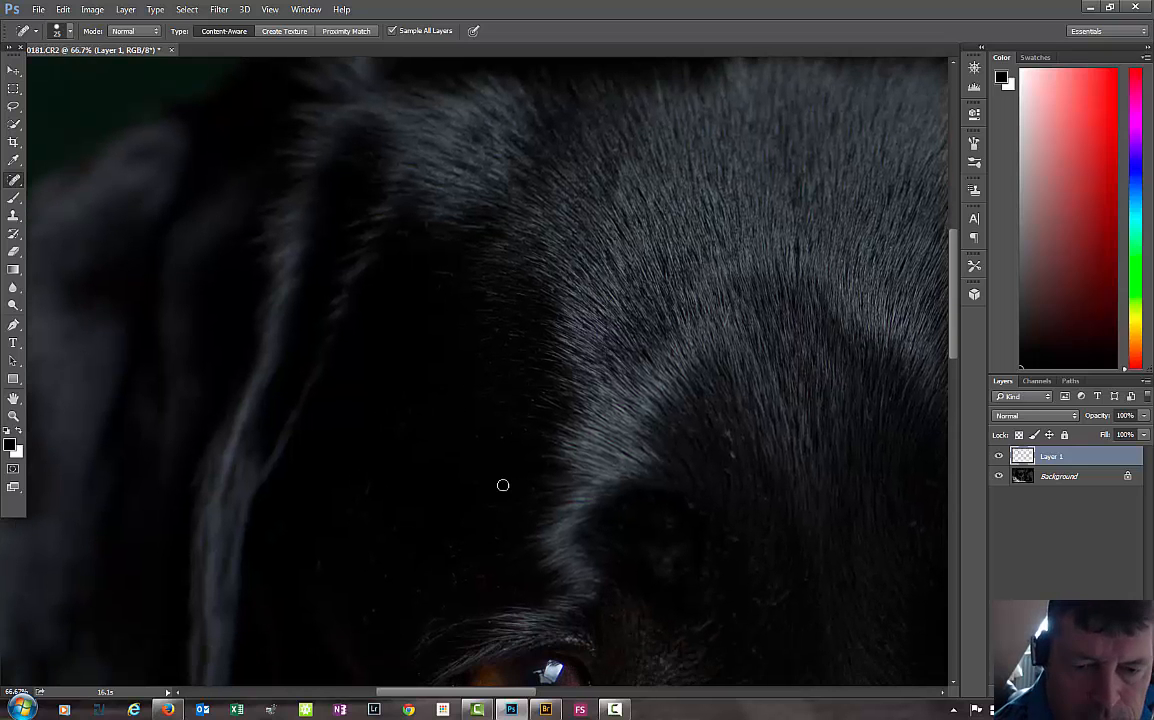
{"action": "left_click_drag", "start_coordinate": [500, 466], "coordinate": [425, 330]}
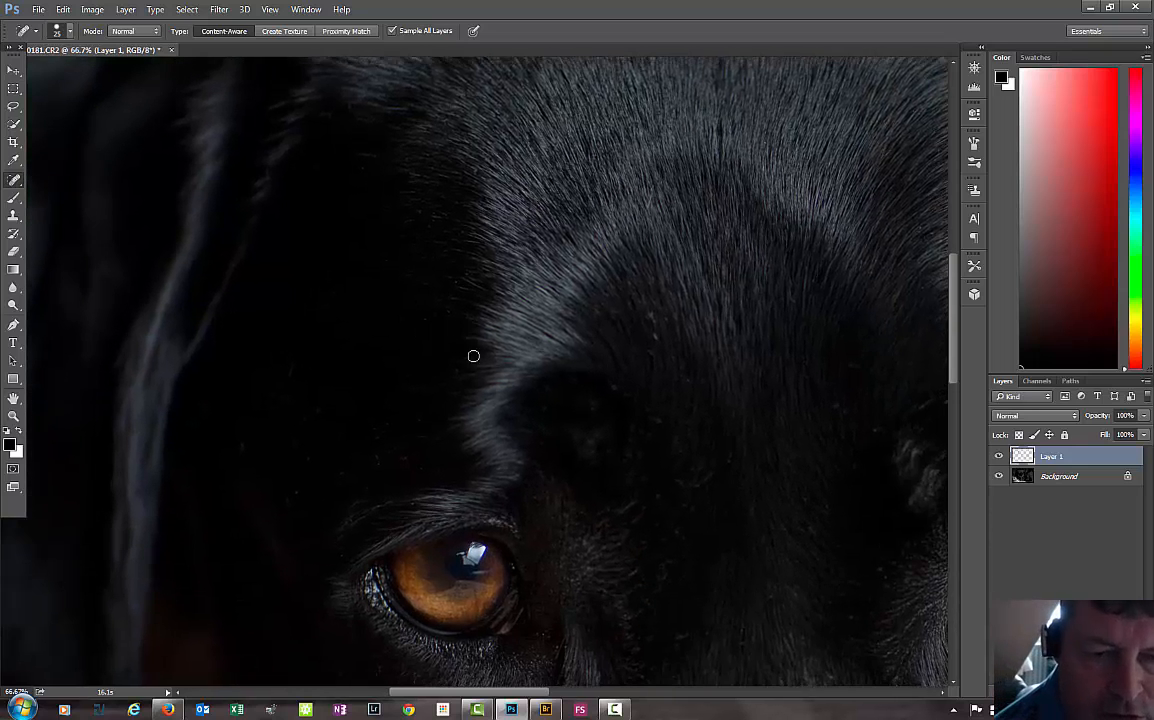
{"action": "left_click", "coordinate": [412, 435]}
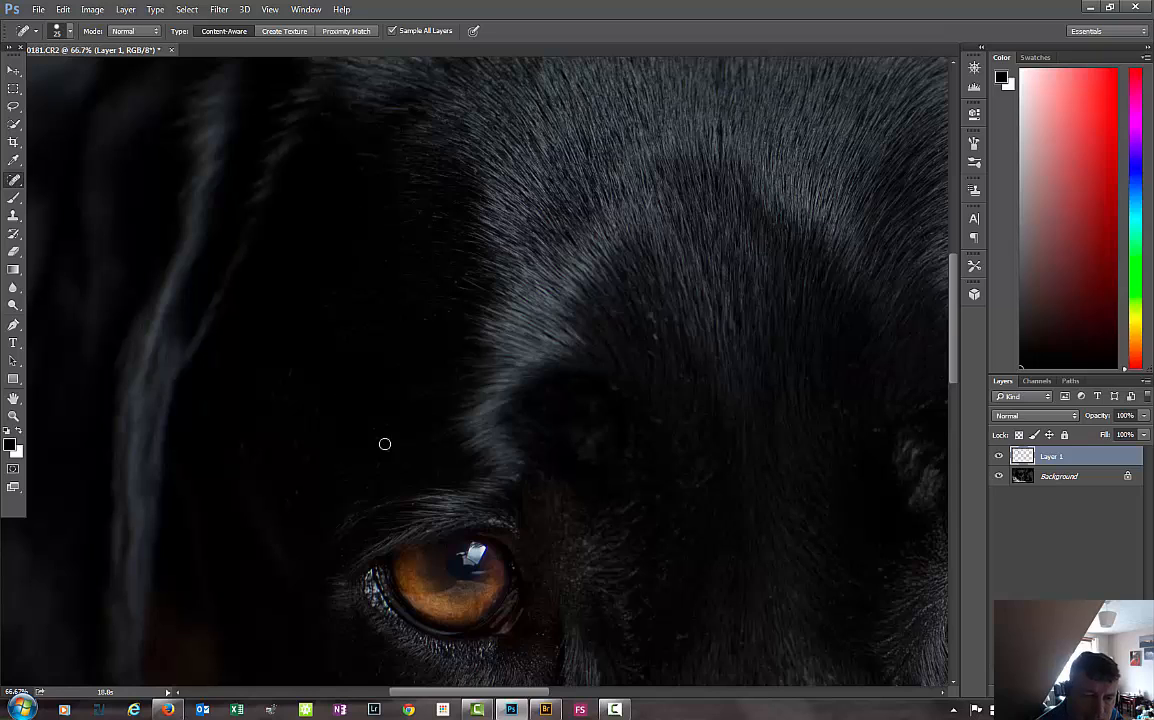
{"action": "left_click", "coordinate": [288, 497]}
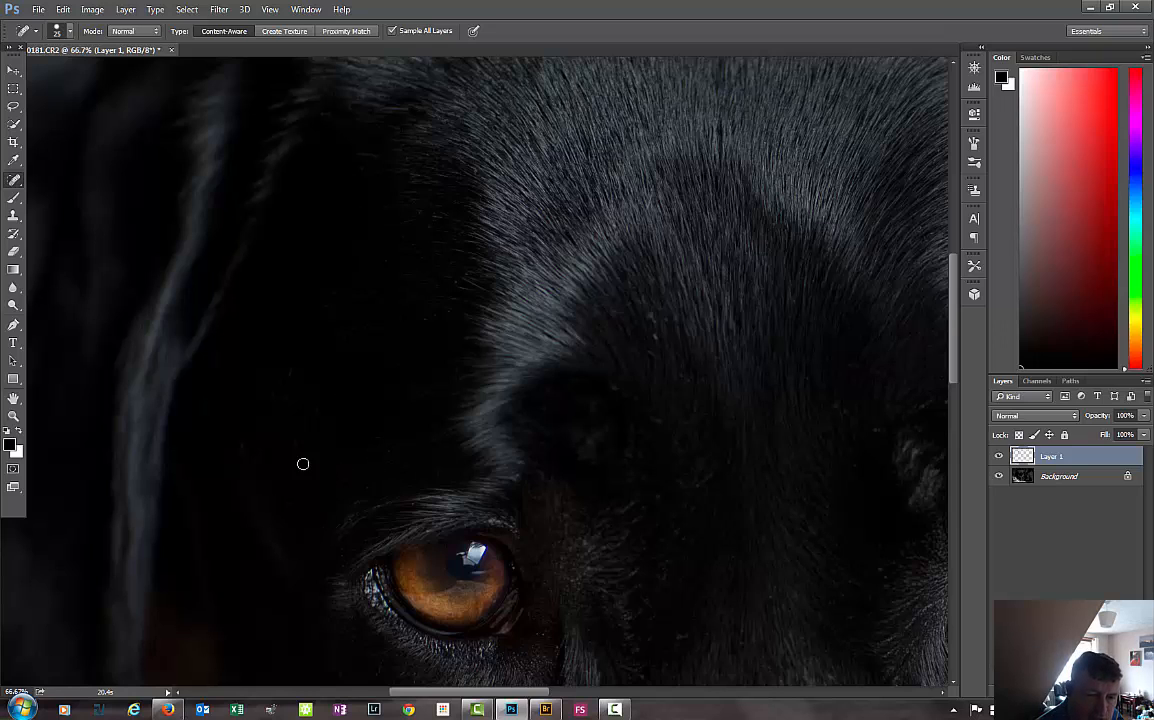
{"action": "left_click", "coordinate": [293, 503]}
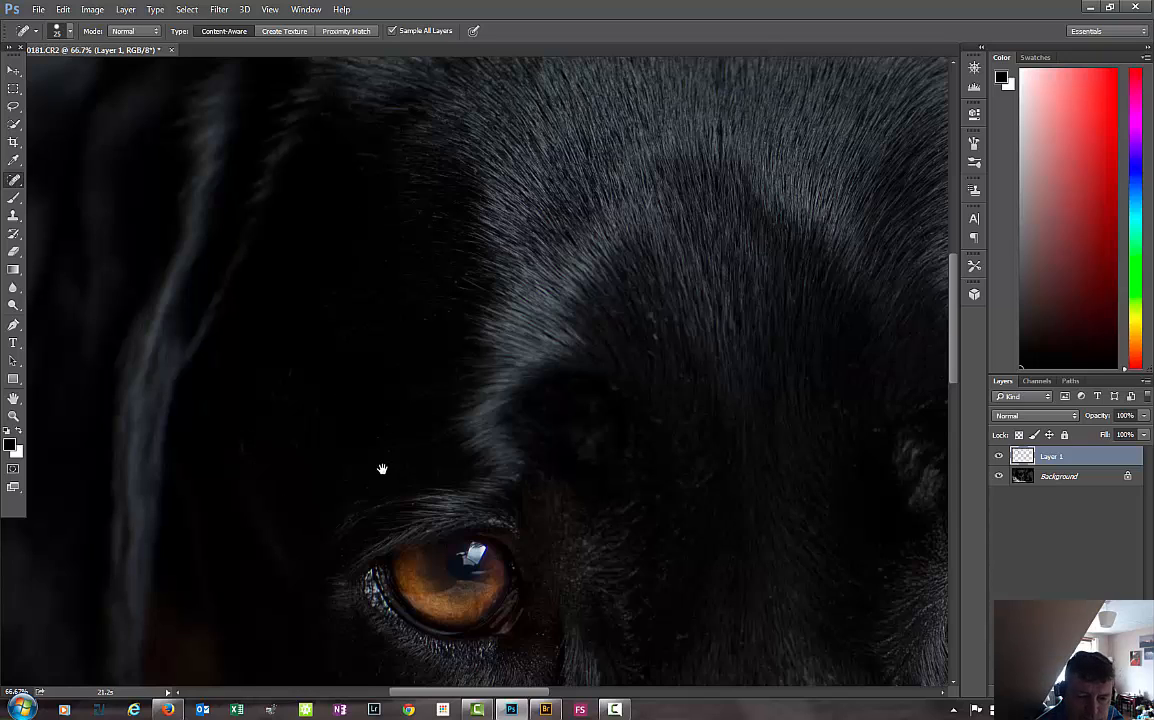
Step: Clean the remaining specks from the dark area beside the forehead and from the edge of the forehead fur
{"action": "left_click_drag", "start_coordinate": [381, 469], "coordinate": [296, 459]}
{"action": "left_click_drag", "start_coordinate": [420, 443], "coordinate": [378, 533]}
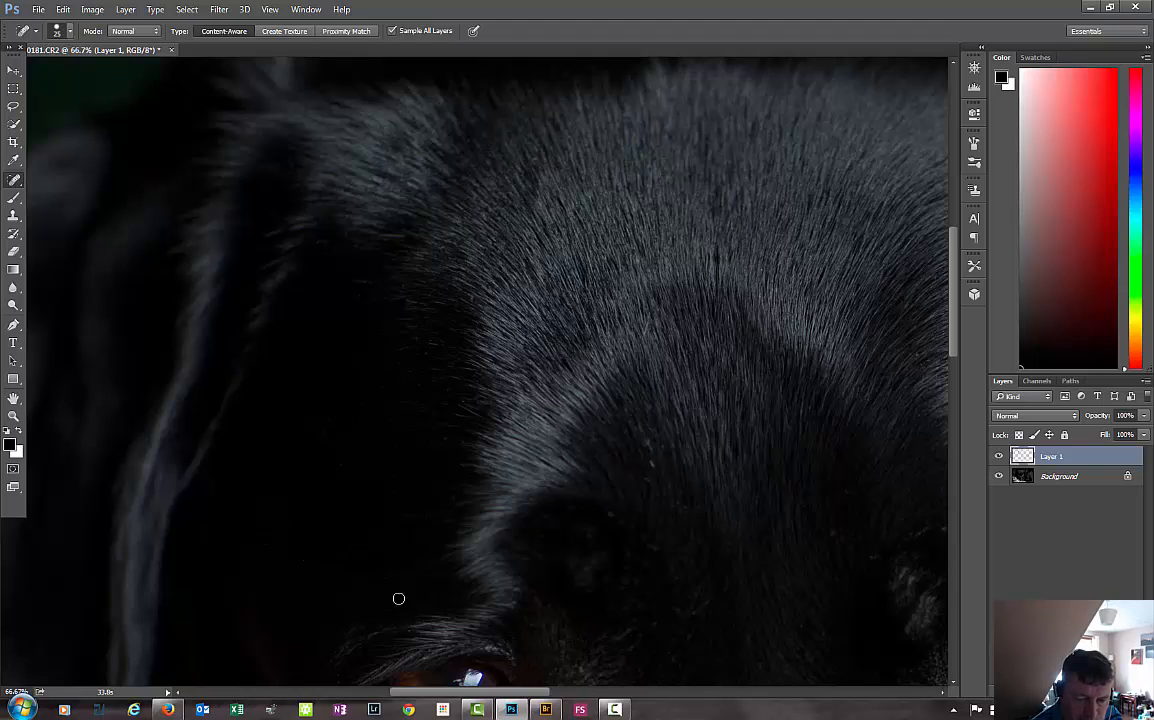
{"action": "mouse_move", "coordinate": [389, 564]}
{"action": "left_mouse_down"}
{"action": "mouse_move", "coordinate": [366, 587]}
{"action": "mouse_move", "coordinate": [380, 544]}
{"action": "left_mouse_up"}
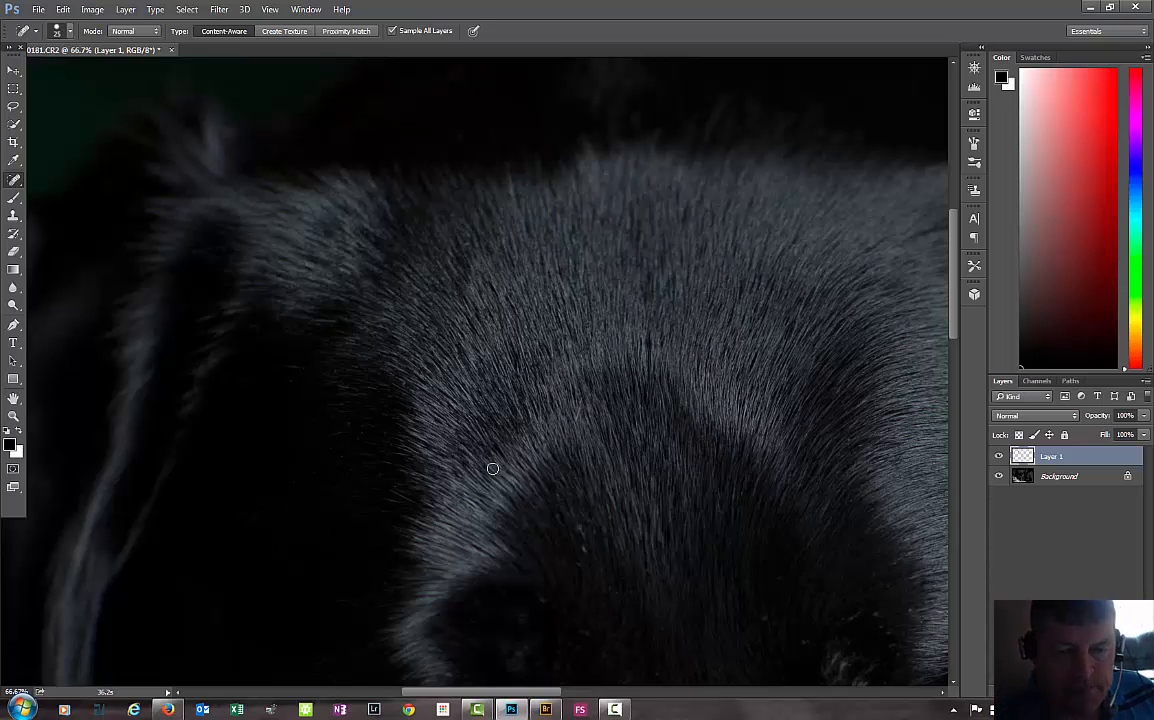
{"action": "left_click_drag", "start_coordinate": [441, 435], "coordinate": [430, 350]}
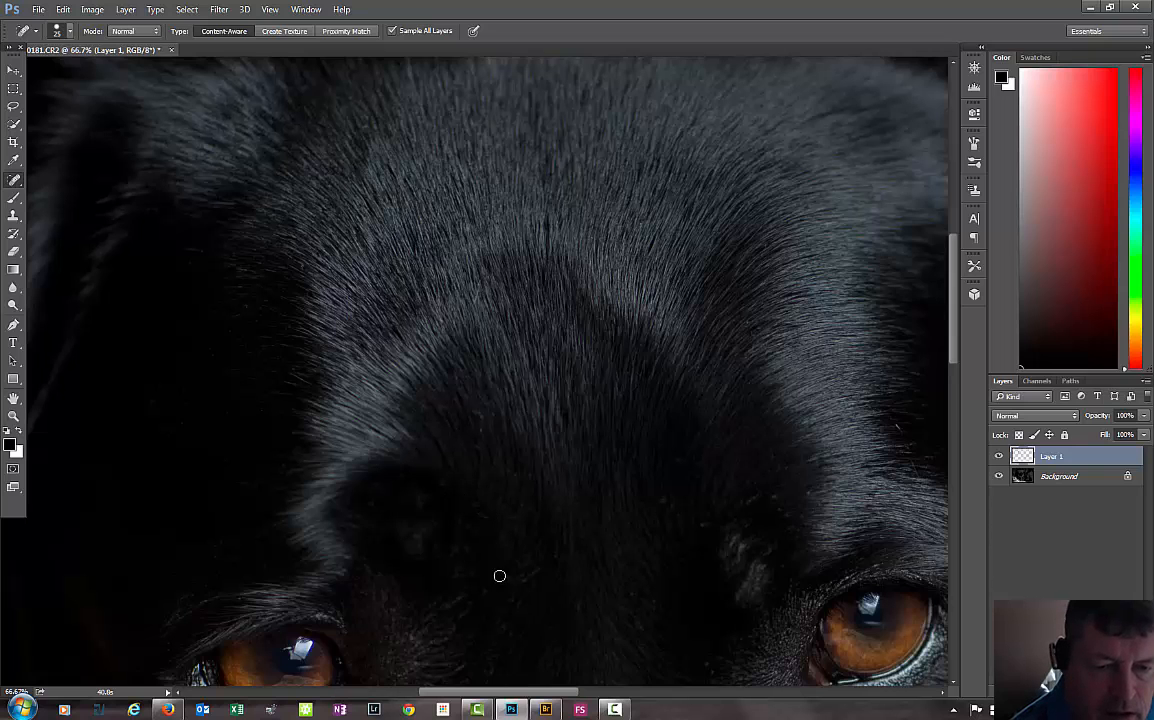
Step: Heal the light specks in the dark fur around and below the eye on the dog's cleaned side
{"action": "scroll", "coordinate": [464, 549], "scroll_direction": "down", "scroll_amount": 3}
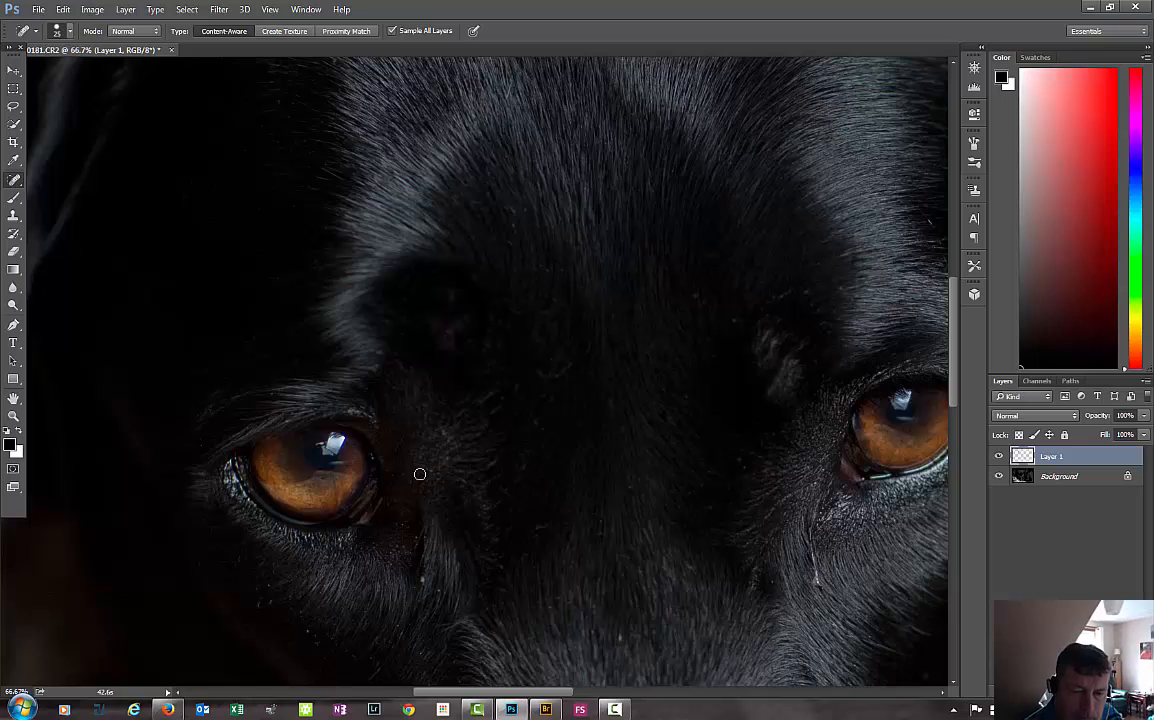
{"action": "left_click_drag", "start_coordinate": [412, 554], "coordinate": [458, 460]}
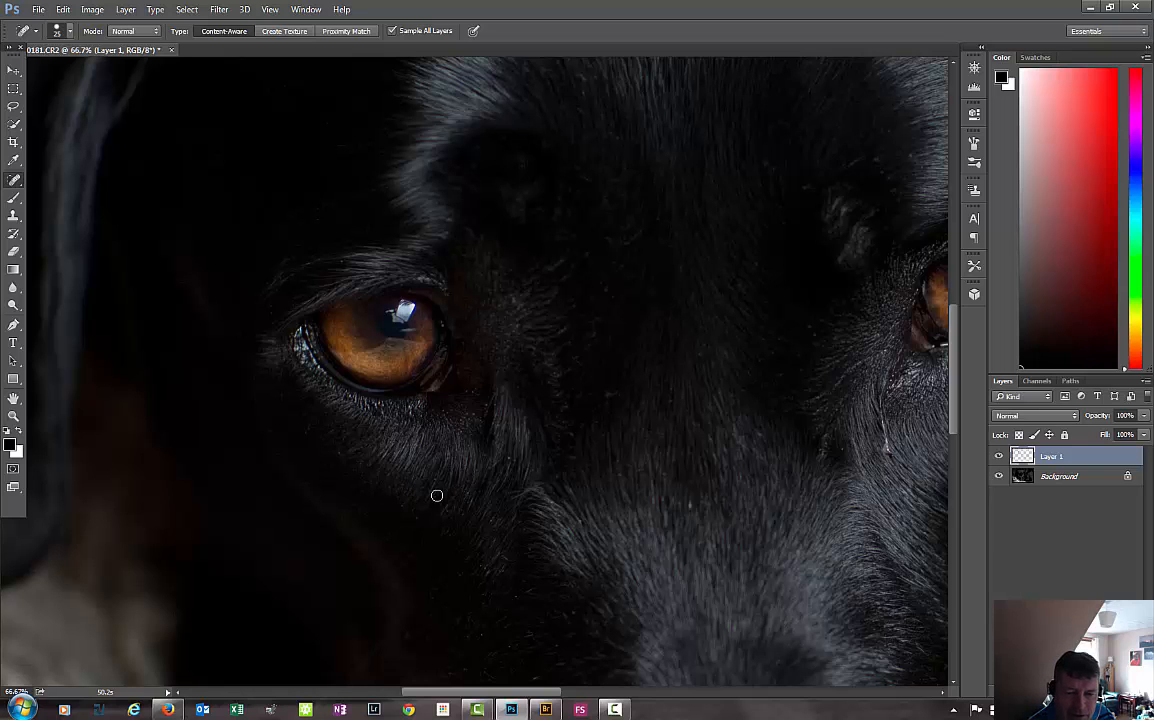
{"action": "left_click_drag", "start_coordinate": [442, 497], "coordinate": [366, 523]}
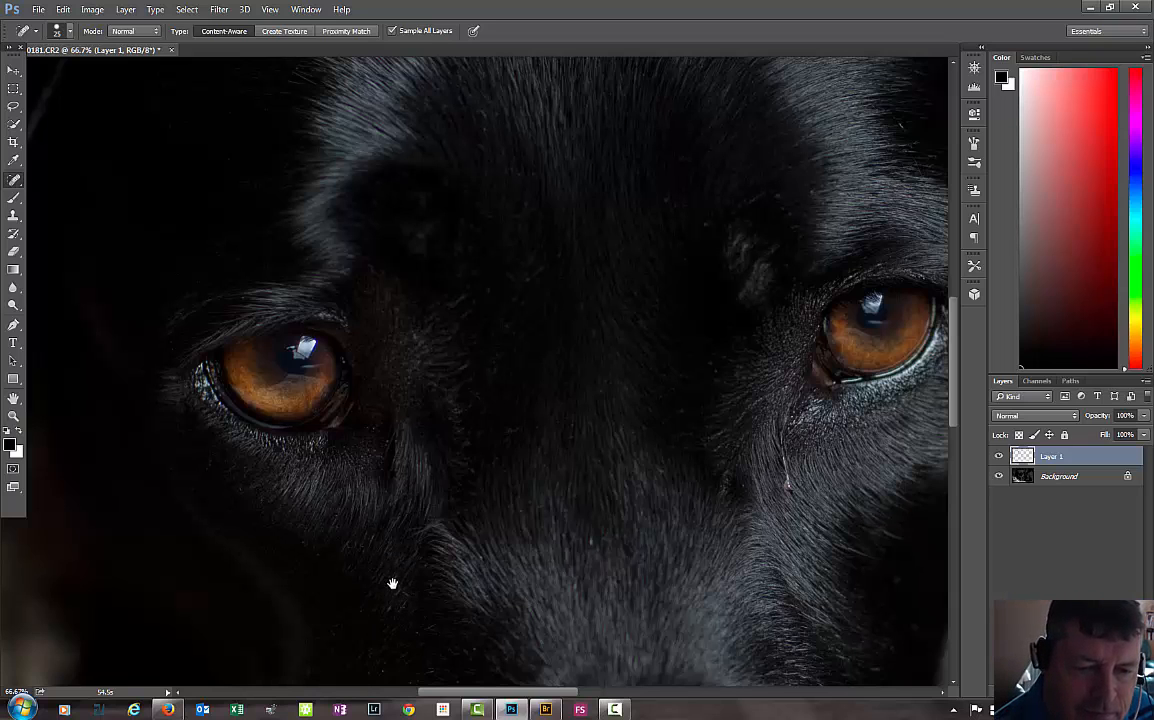
{"action": "left_click_drag", "start_coordinate": [391, 584], "coordinate": [412, 419]}
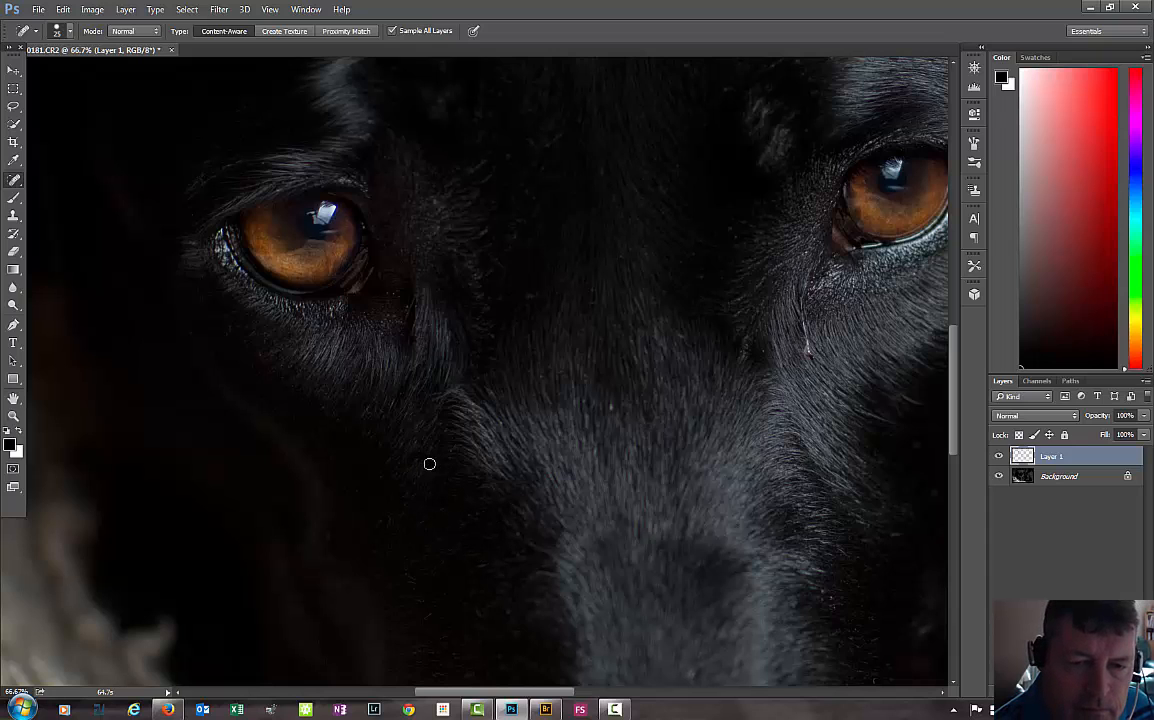
Step: Heal the light fleck on the bridge of the nose and the stray hairs beside the blanket edge
{"action": "left_click_drag", "start_coordinate": [433, 525], "coordinate": [401, 530]}
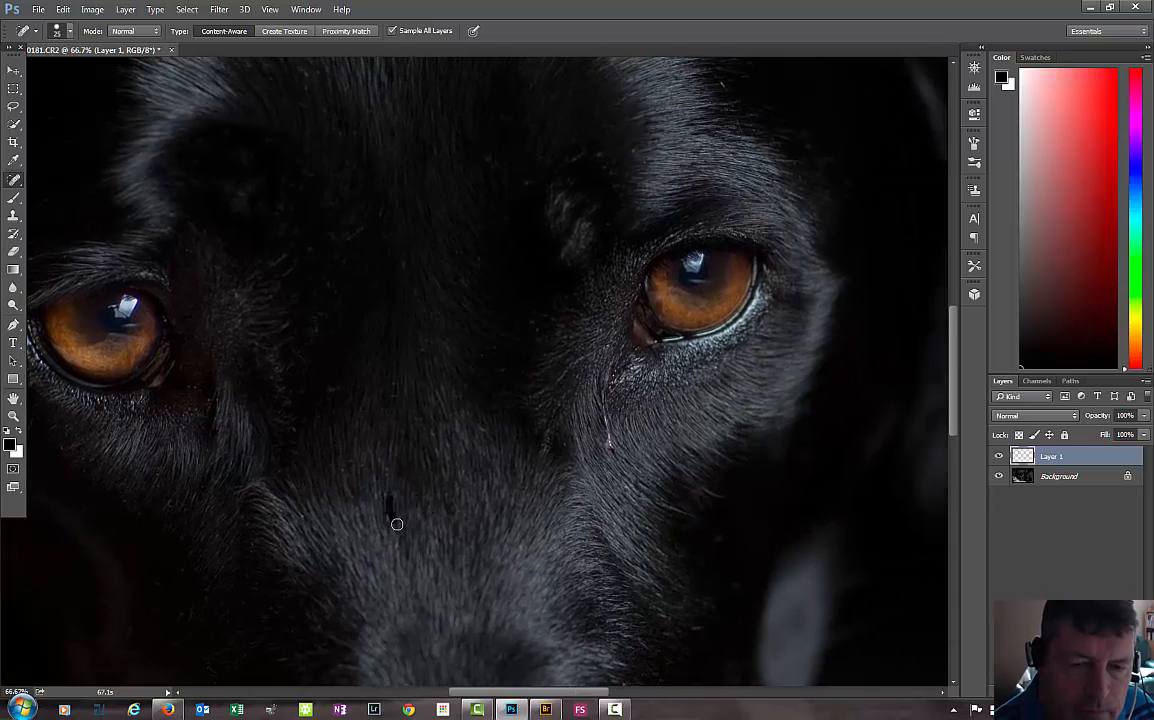
{"action": "left_click_drag", "start_coordinate": [353, 621], "coordinate": [393, 474]}
{"action": "scroll", "coordinate": [393, 474], "scroll_direction": "down", "scroll_amount": 4}
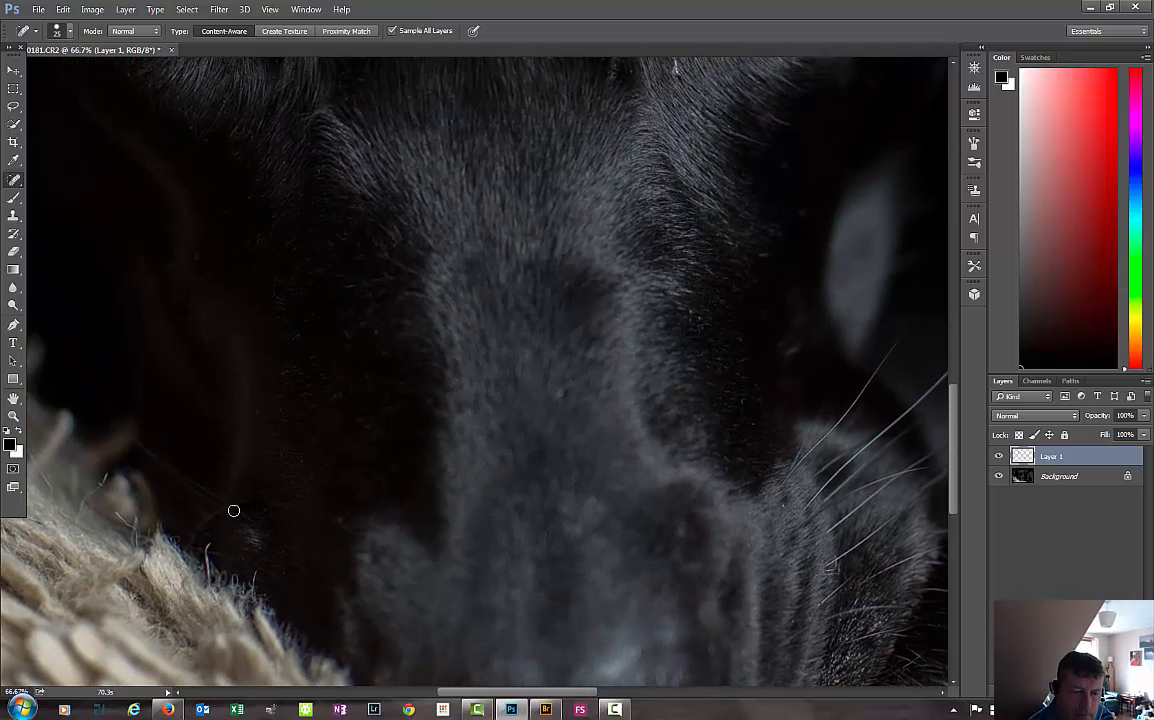
{"action": "left_click_drag", "start_coordinate": [208, 516], "coordinate": [251, 508]}
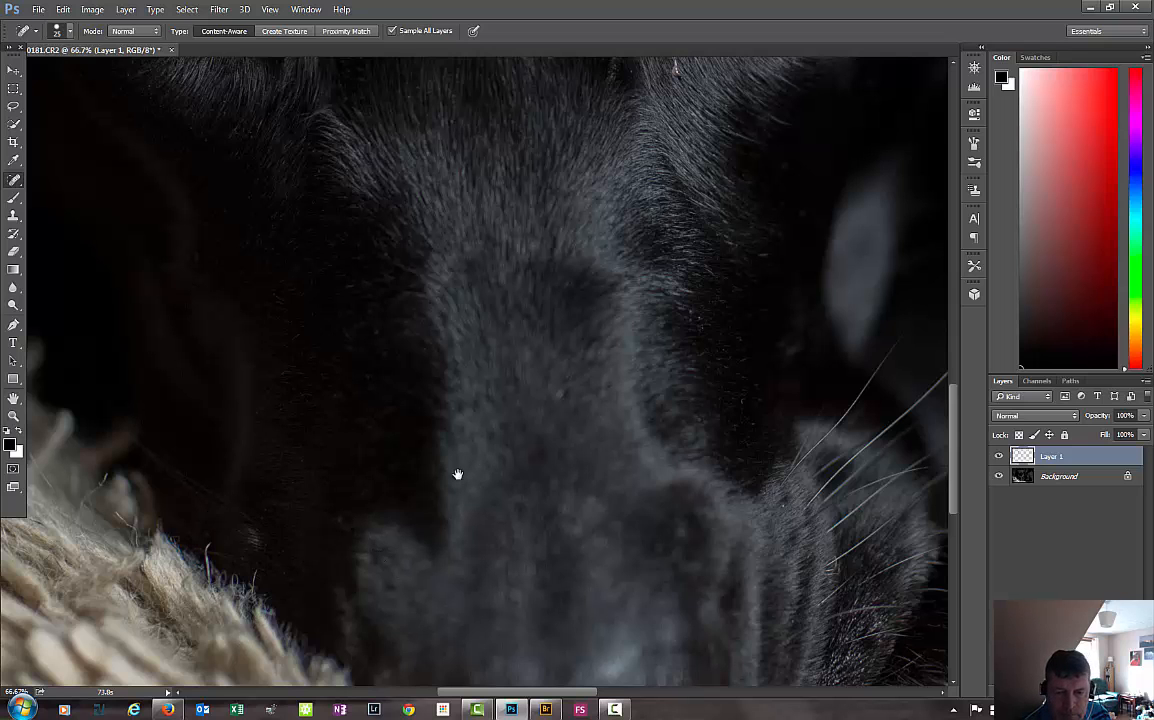
{"action": "left_click_drag", "start_coordinate": [458, 474], "coordinate": [416, 345]}
Step: Heal the specks around the brow of the second eye and the light streak running down from its inner corner
{"action": "scroll", "coordinate": [434, 492], "scroll_direction": "up", "scroll_amount": 10}
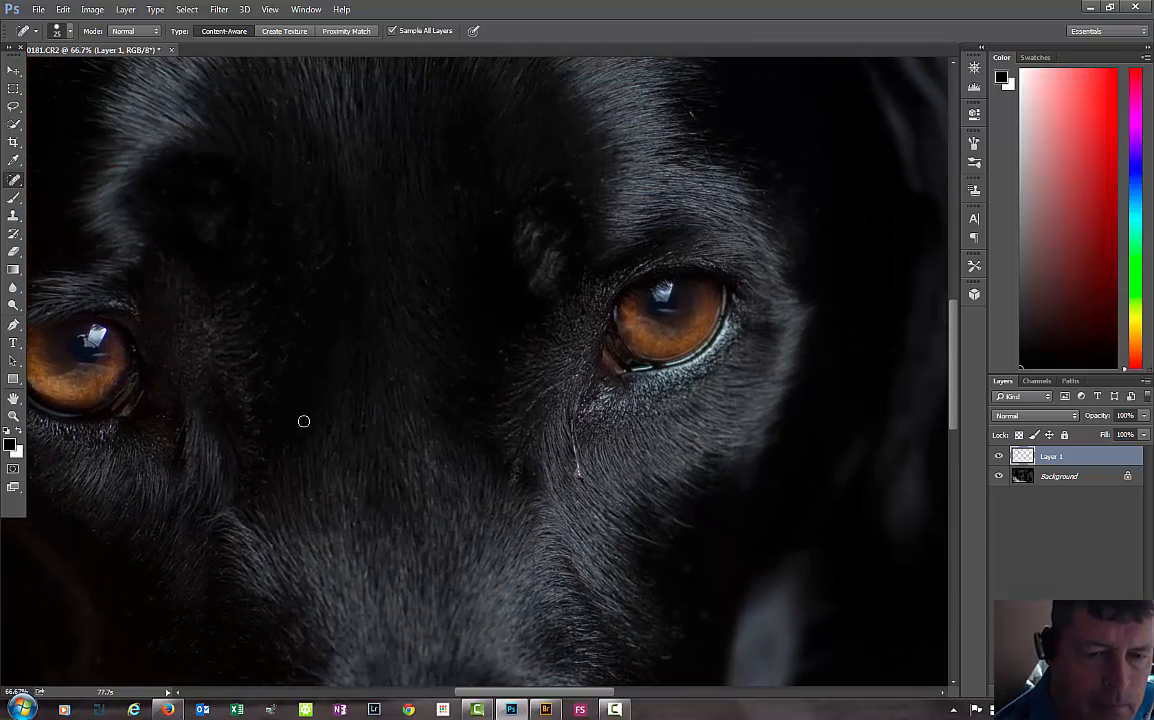
{"action": "mouse_move", "coordinate": [394, 492]}
{"action": "left_mouse_down"}
{"action": "mouse_move", "coordinate": [321, 538]}
{"action": "mouse_move", "coordinate": [327, 481]}
{"action": "mouse_move", "coordinate": [278, 432]}
{"action": "mouse_move", "coordinate": [430, 473]}
{"action": "left_mouse_up"}
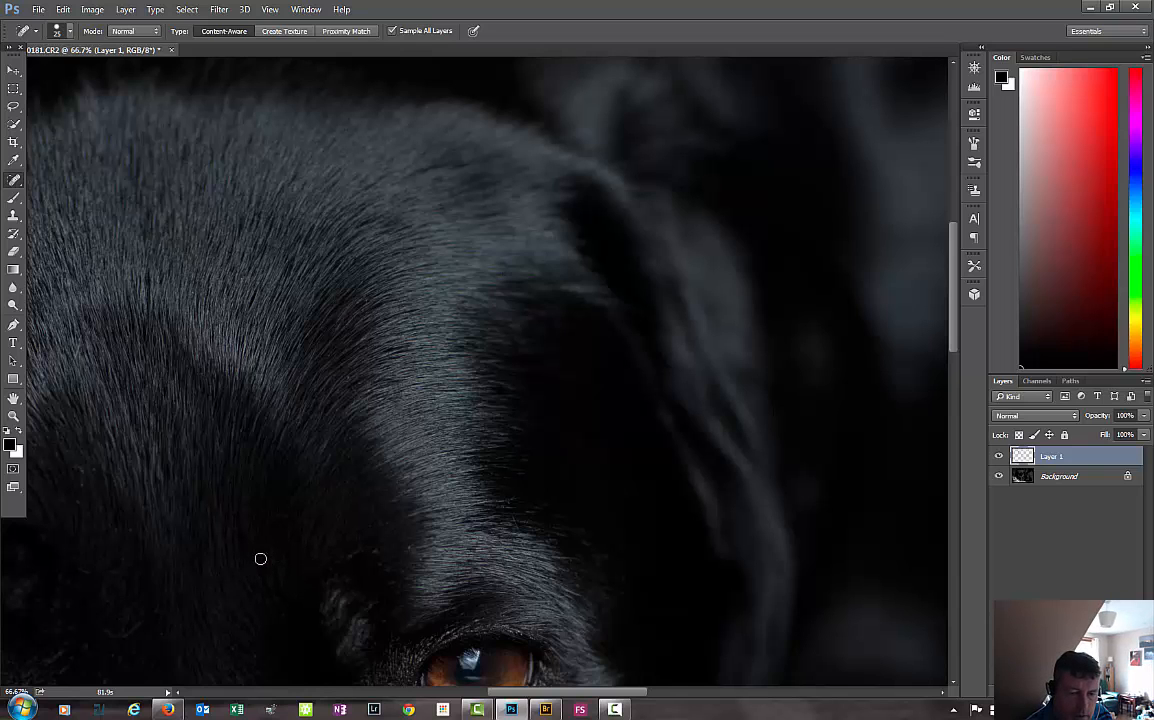
{"action": "left_click_drag", "start_coordinate": [347, 600], "coordinate": [309, 505]}
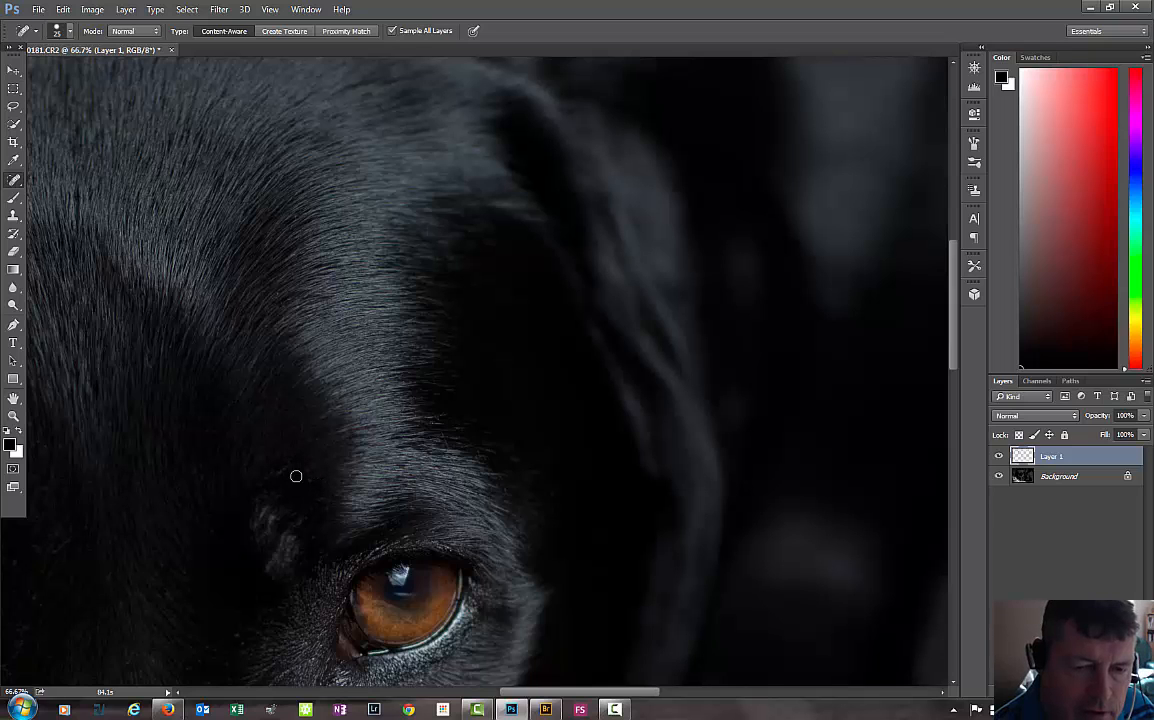
{"action": "left_click_drag", "start_coordinate": [320, 522], "coordinate": [281, 350]}
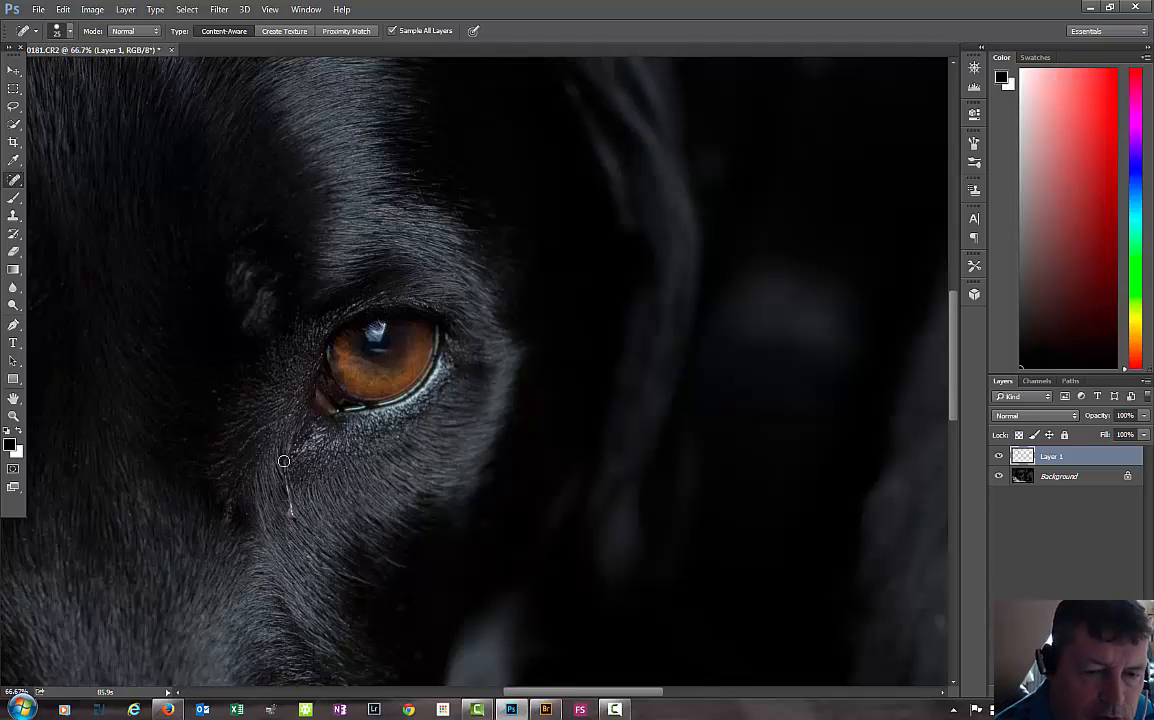
{"action": "mouse_move", "coordinate": [283, 463]}
{"action": "left_mouse_down"}
{"action": "mouse_move", "coordinate": [296, 519]}
{"action": "mouse_move", "coordinate": [287, 451]}
{"action": "left_mouse_up"}
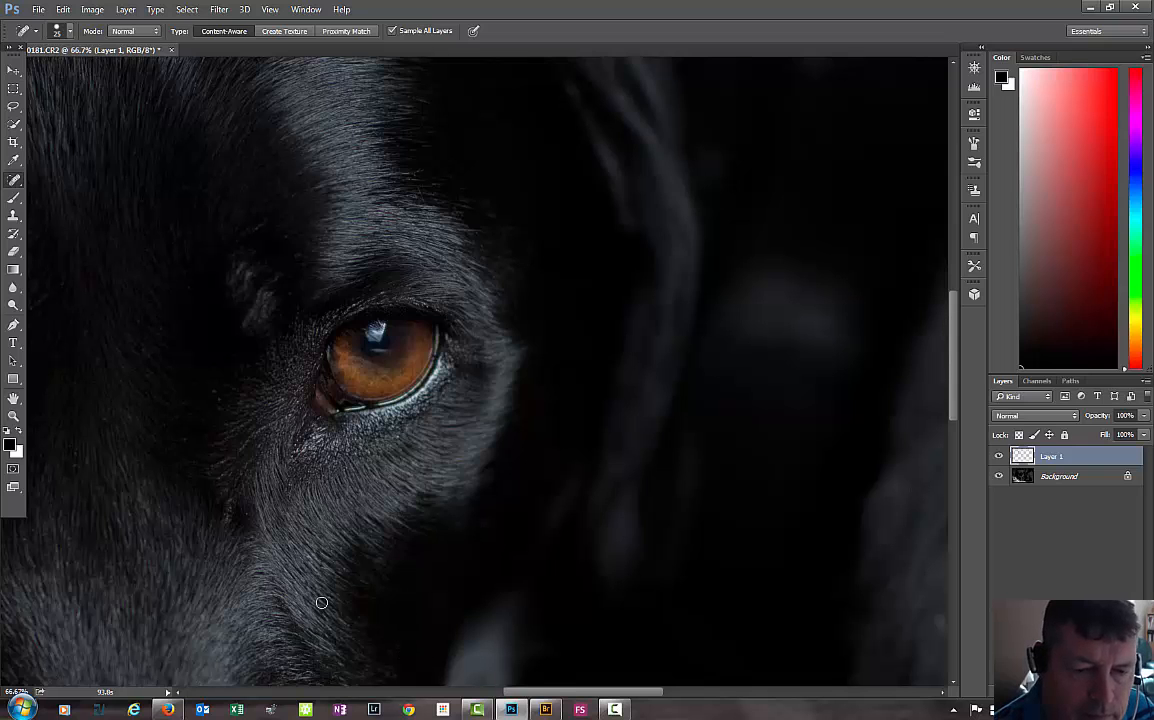
Step: Heal the dark fleck in the foreleg fur just above the blanket edge
{"action": "scroll", "coordinate": [300, 540], "scroll_direction": "down", "scroll_amount": 5}
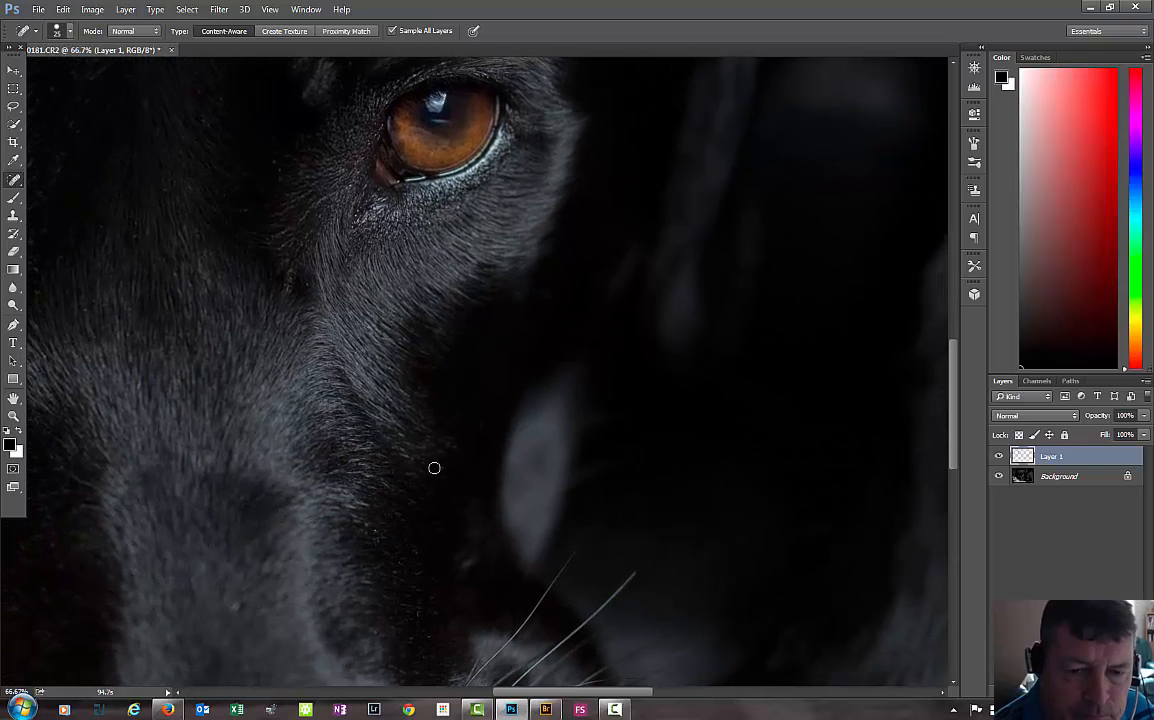
{"action": "left_click_drag", "start_coordinate": [338, 608], "coordinate": [260, 587]}
{"action": "scroll", "coordinate": [260, 587], "scroll_direction": "up", "scroll_amount": 8}
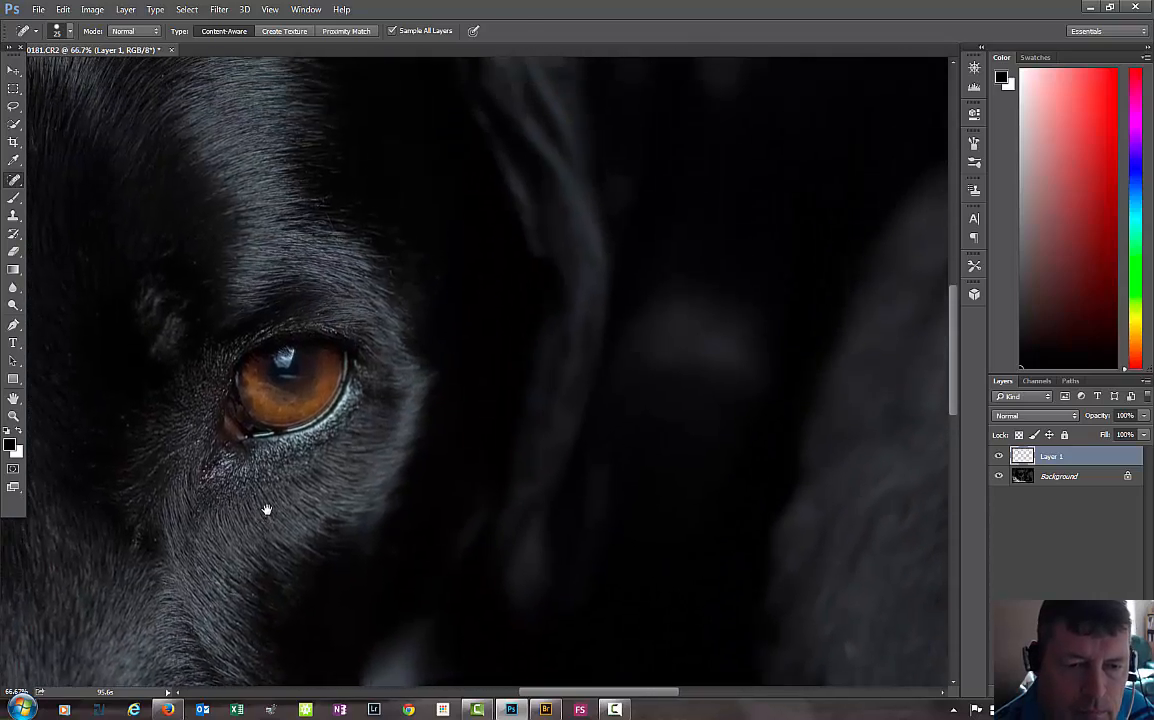
{"action": "scroll", "coordinate": [320, 513], "scroll_direction": "down", "scroll_amount": 12}
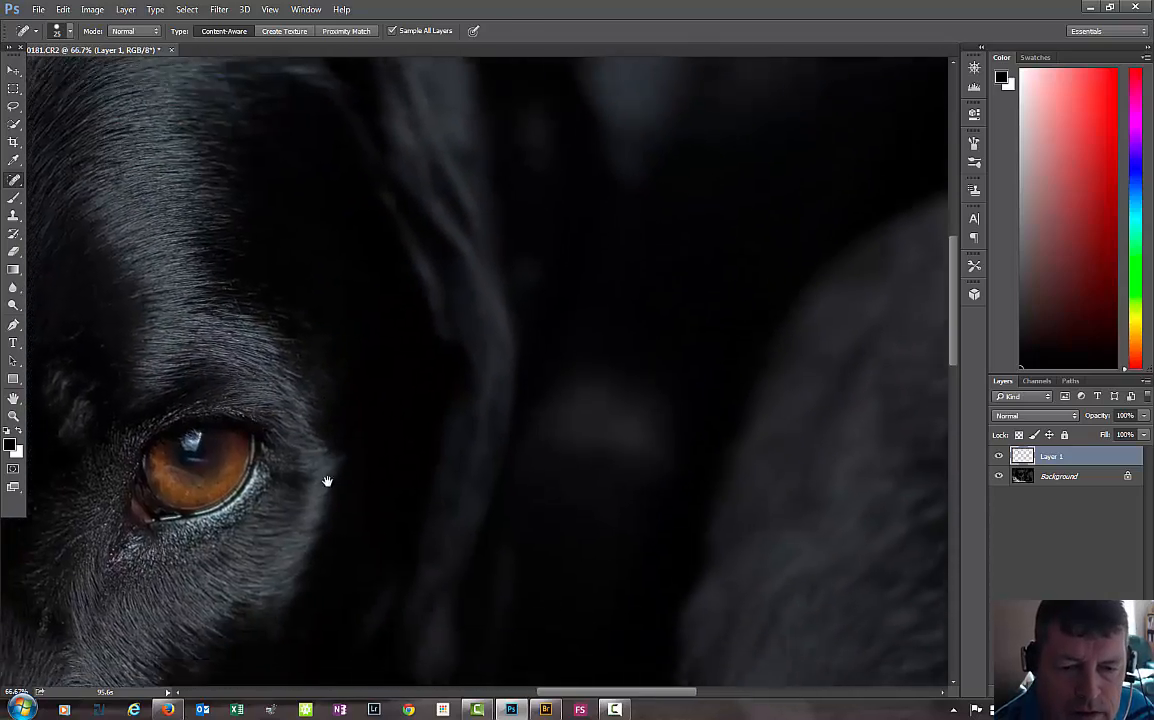
{"action": "scroll", "coordinate": [349, 449], "scroll_direction": "down", "scroll_amount": 5}
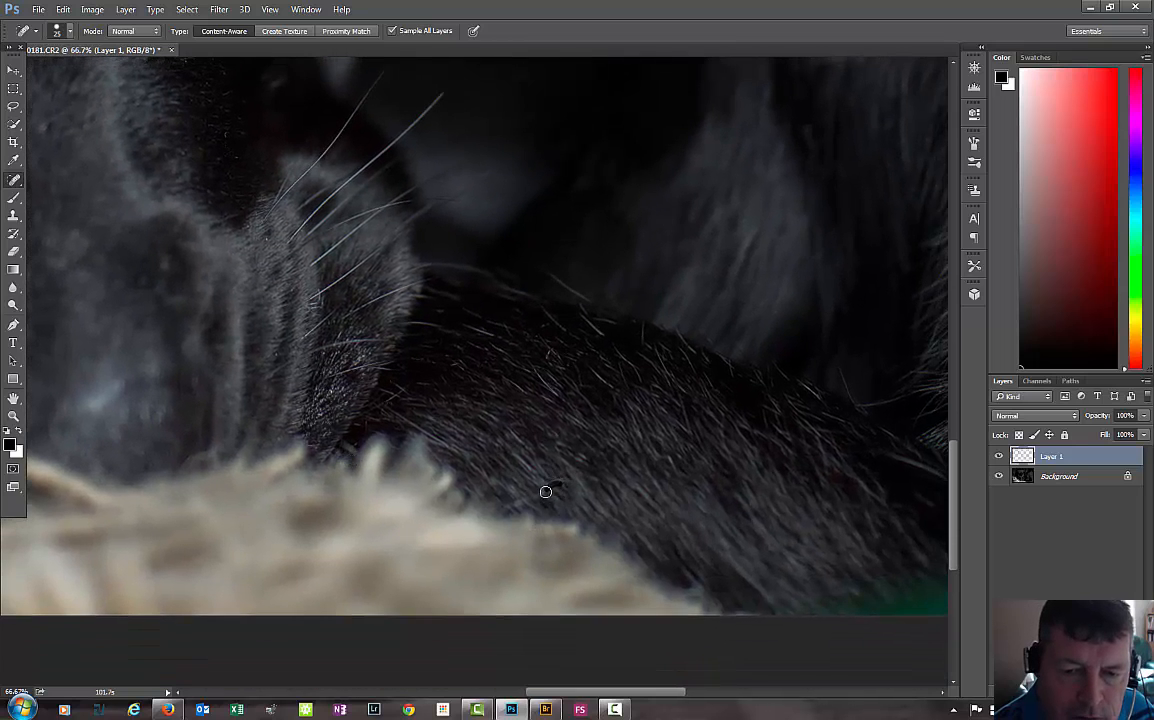
{"action": "mouse_move", "coordinate": [544, 490]}
{"action": "left_mouse_down"}
{"action": "mouse_move", "coordinate": [502, 515]}
{"action": "mouse_move", "coordinate": [541, 495]}
{"action": "left_mouse_up"}
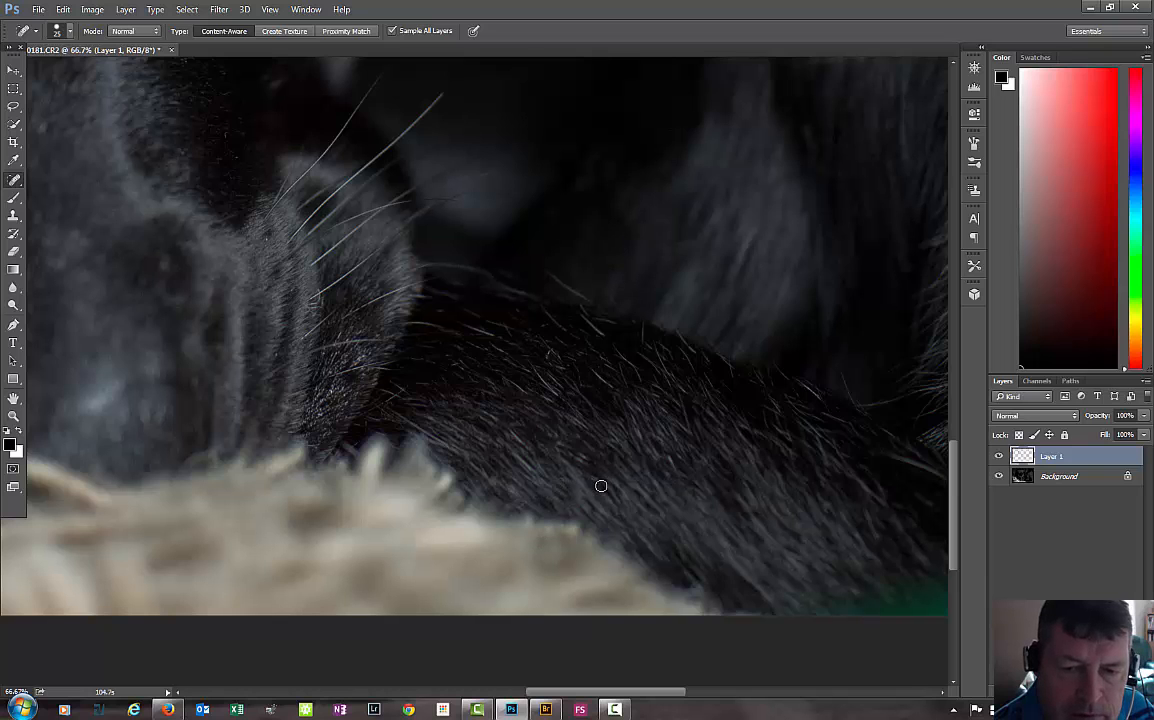
{"action": "left_click", "coordinate": [537, 436]}
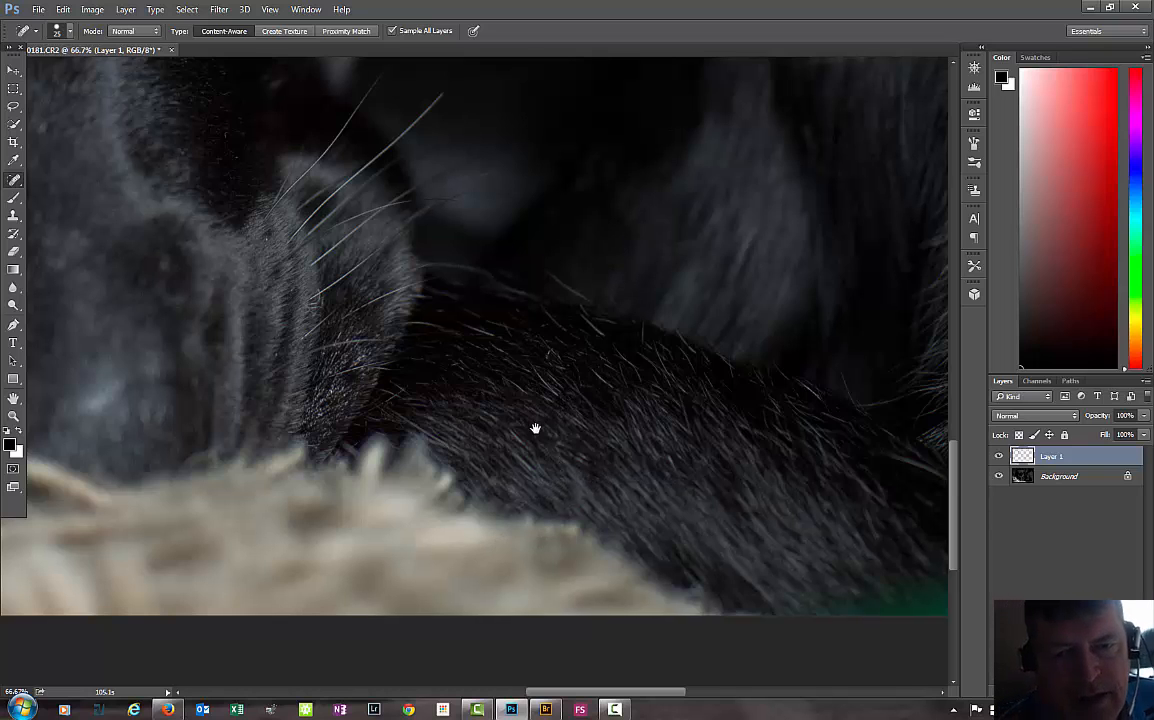
Step: Heal the stray hairs along the foreleg's upper edge and the blemishes in the nearby dark fur
{"action": "left_click_drag", "start_coordinate": [535, 428], "coordinate": [500, 507]}
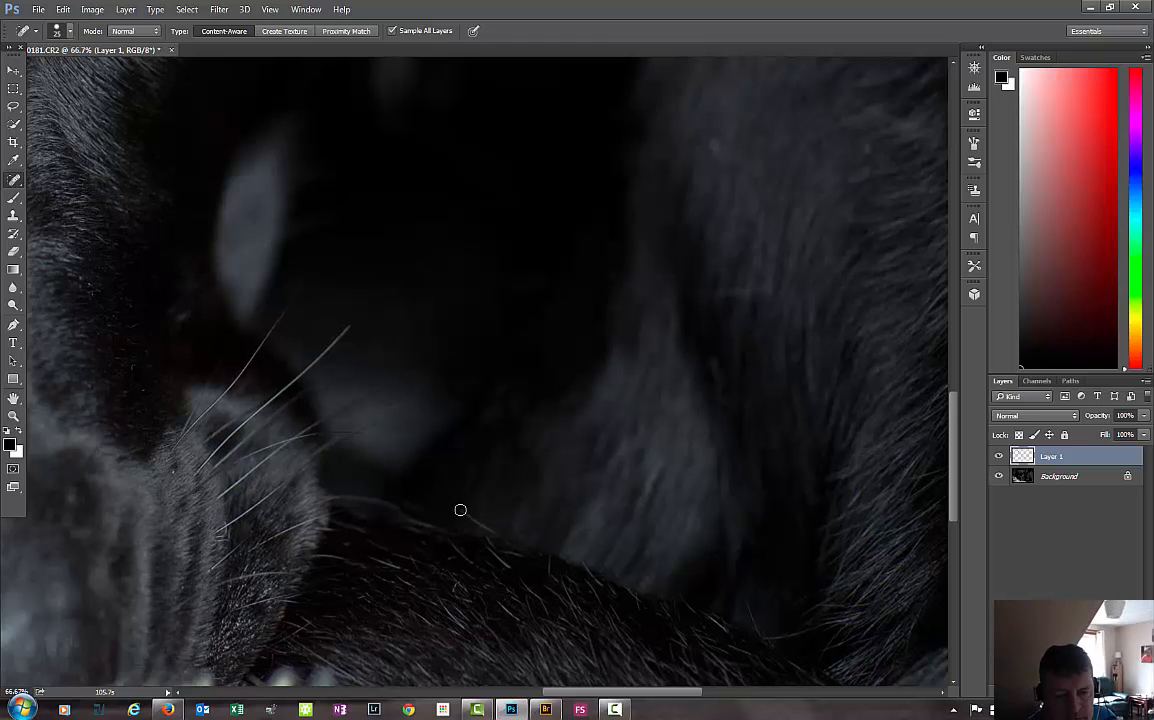
{"action": "mouse_move", "coordinate": [493, 536]}
{"action": "left_mouse_down"}
{"action": "mouse_move", "coordinate": [550, 555]}
{"action": "mouse_move", "coordinate": [497, 497]}
{"action": "left_mouse_up"}
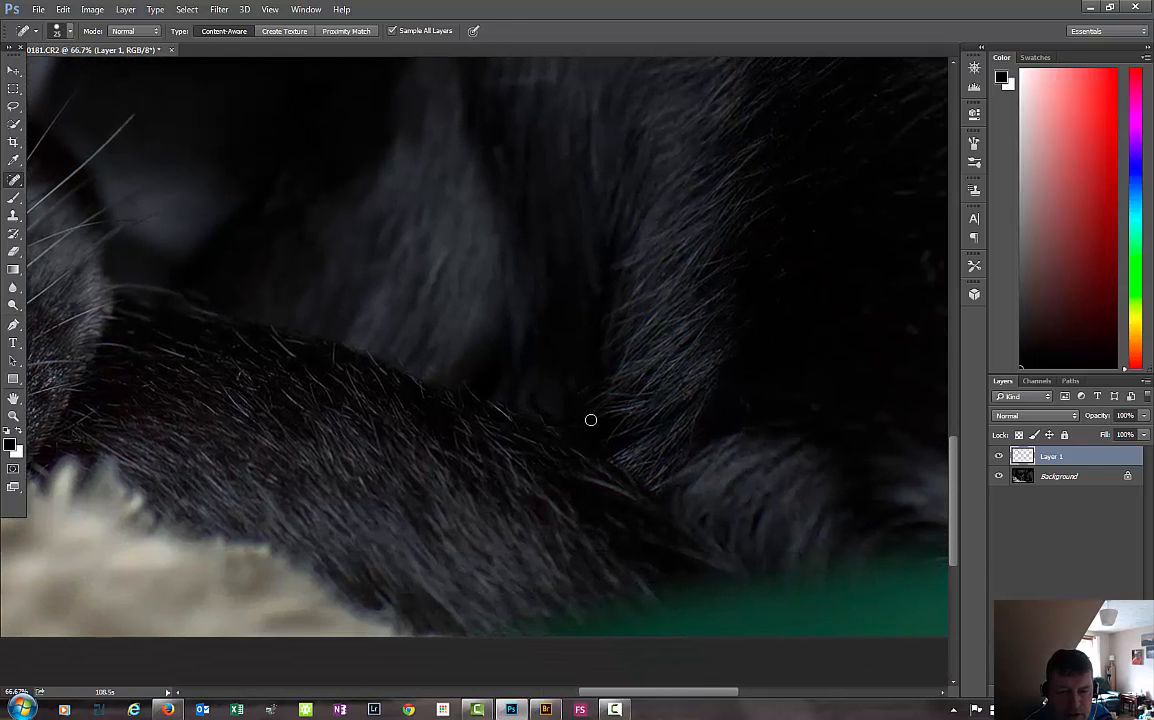
{"action": "left_click", "coordinate": [442, 519]}
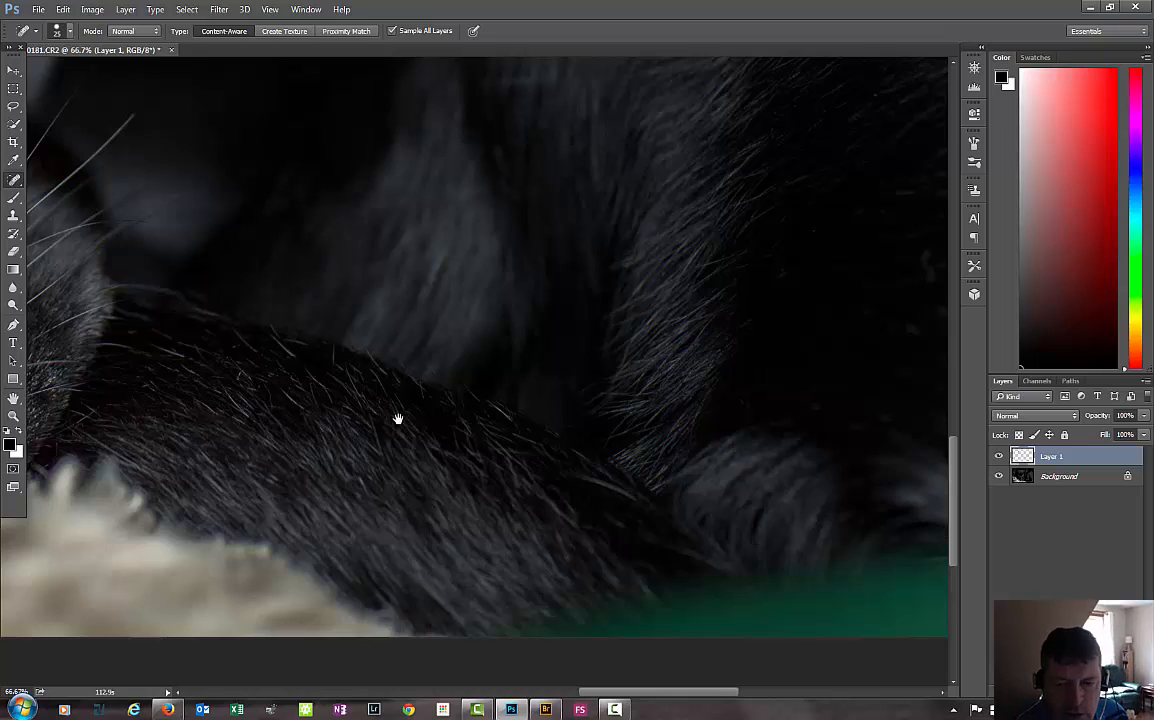
Step: Compare the whole photo with and without the retouching on Layer 1, leaving the layer visible
{"action": "left_click_drag", "start_coordinate": [399, 417], "coordinate": [455, 394]}
{"action": "key", "text": "ctrl+minus"}
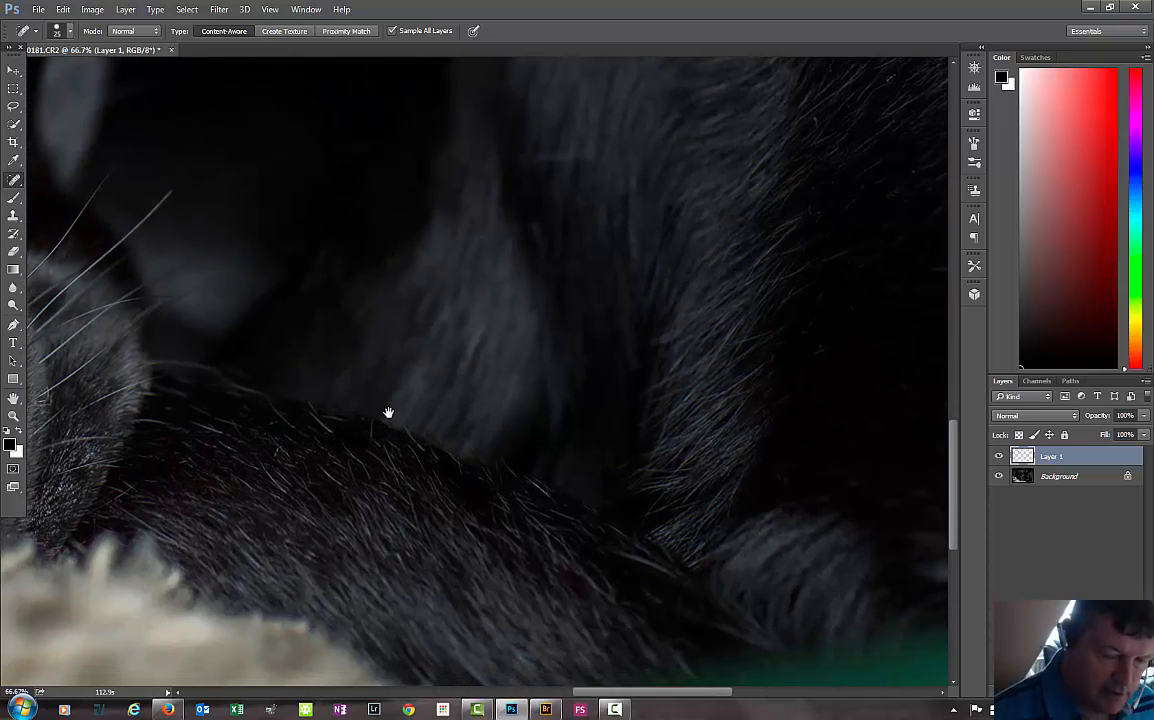
{"action": "scroll", "coordinate": [388, 412], "scroll_direction": "down", "scroll_amount": 1}
{"action": "key", "text": "ctrl+minus"}
{"action": "key", "text": "ctrl+minus"}
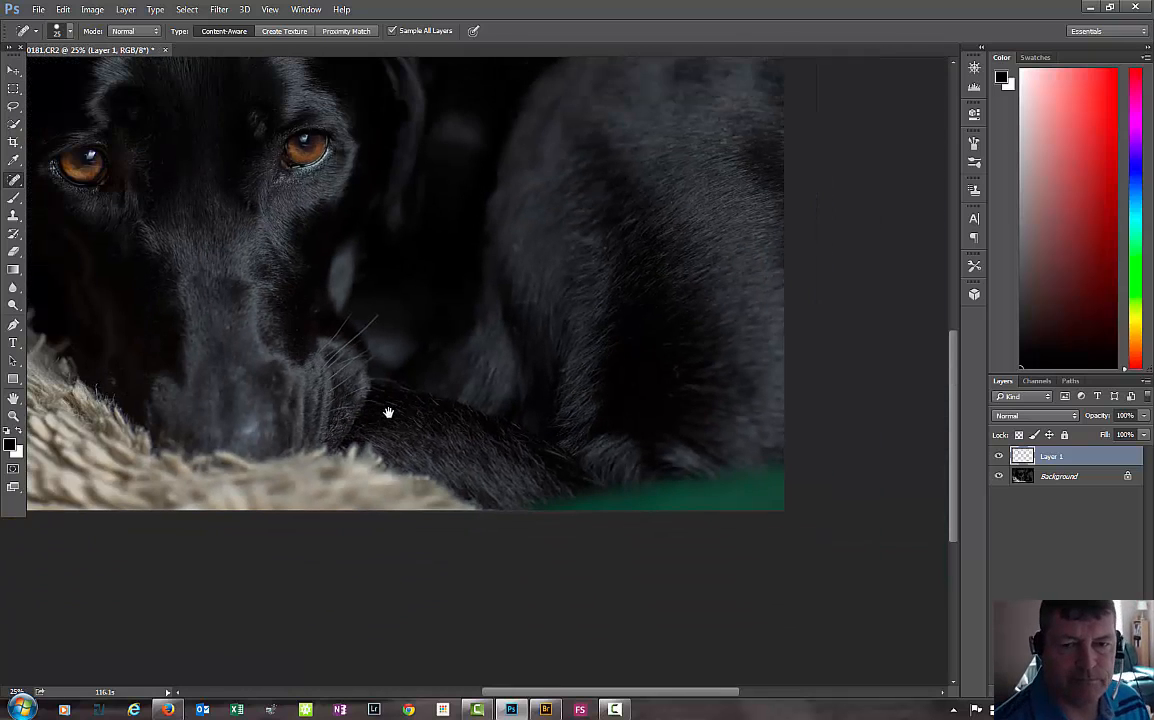
{"action": "left_click_drag", "start_coordinate": [364, 299], "coordinate": [458, 484]}
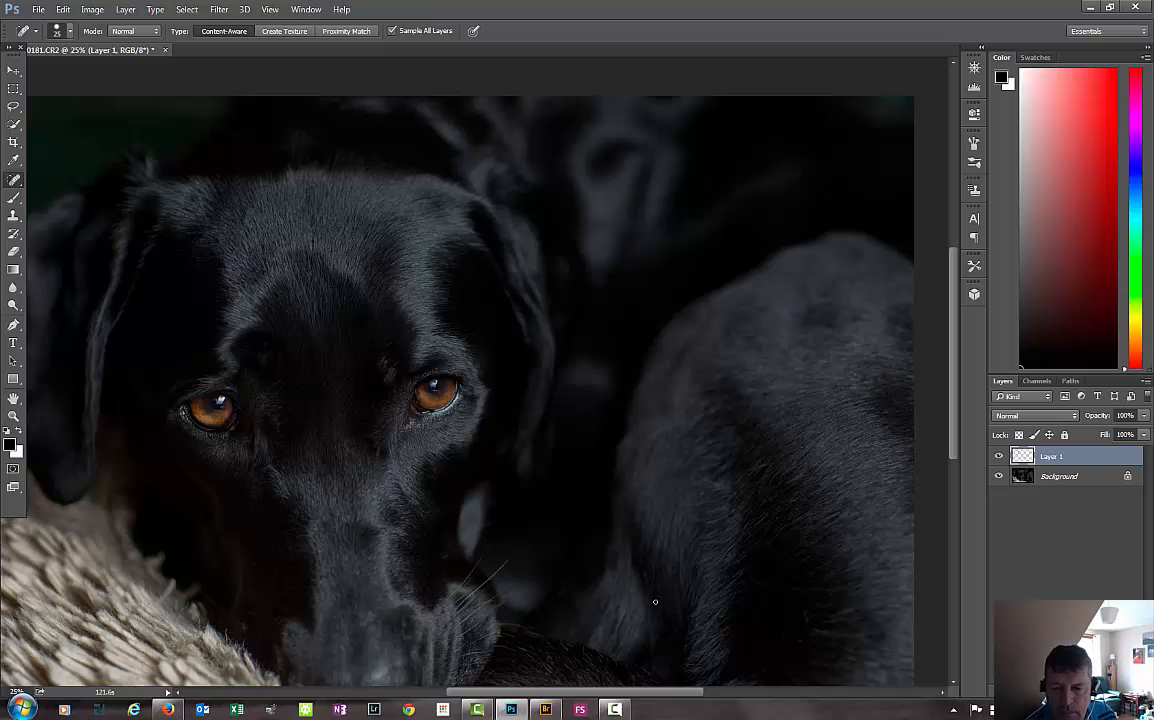
{"action": "left_click_drag", "start_coordinate": [500, 504], "coordinate": [641, 471]}
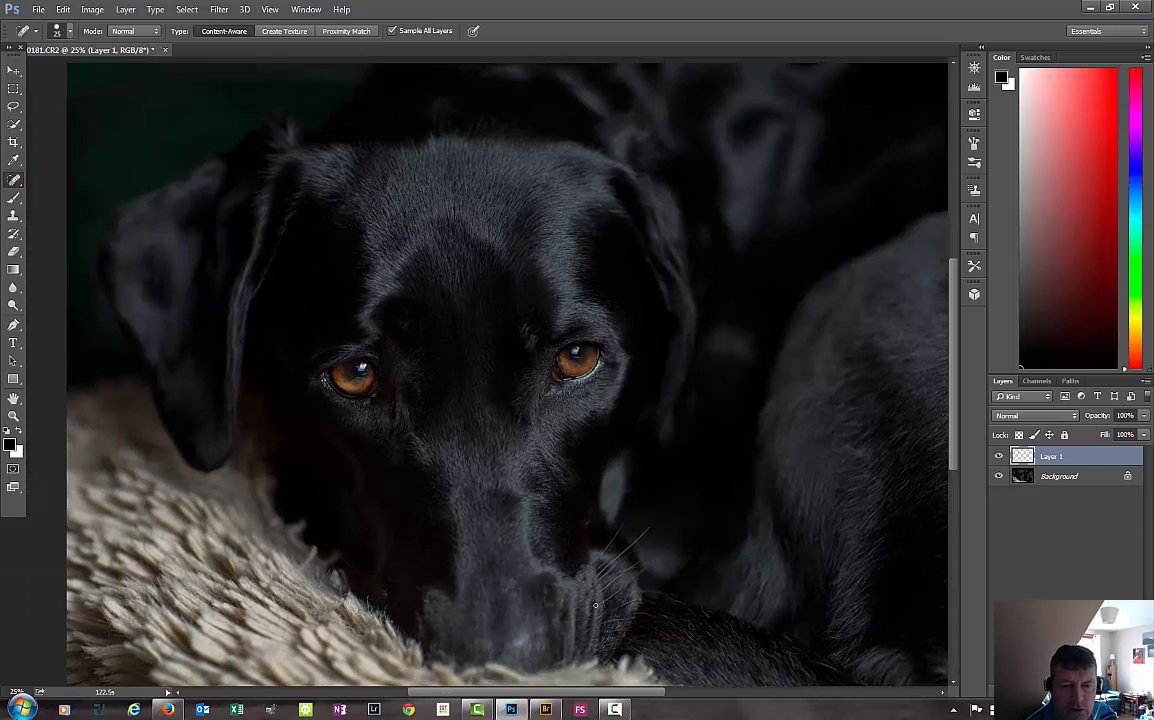
{"action": "left_click", "coordinate": [999, 456]}
{"action": "left_click", "coordinate": [999, 456]}
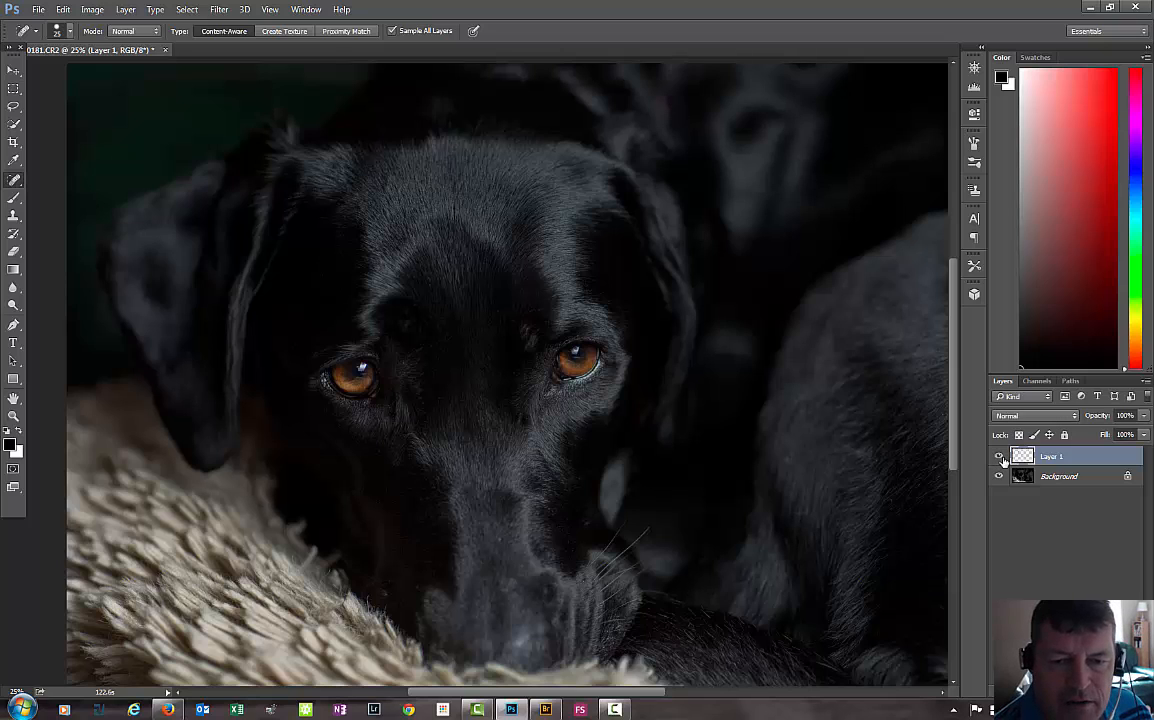
{"action": "left_click", "coordinate": [999, 456]}
{"action": "left_click", "coordinate": [999, 456]}
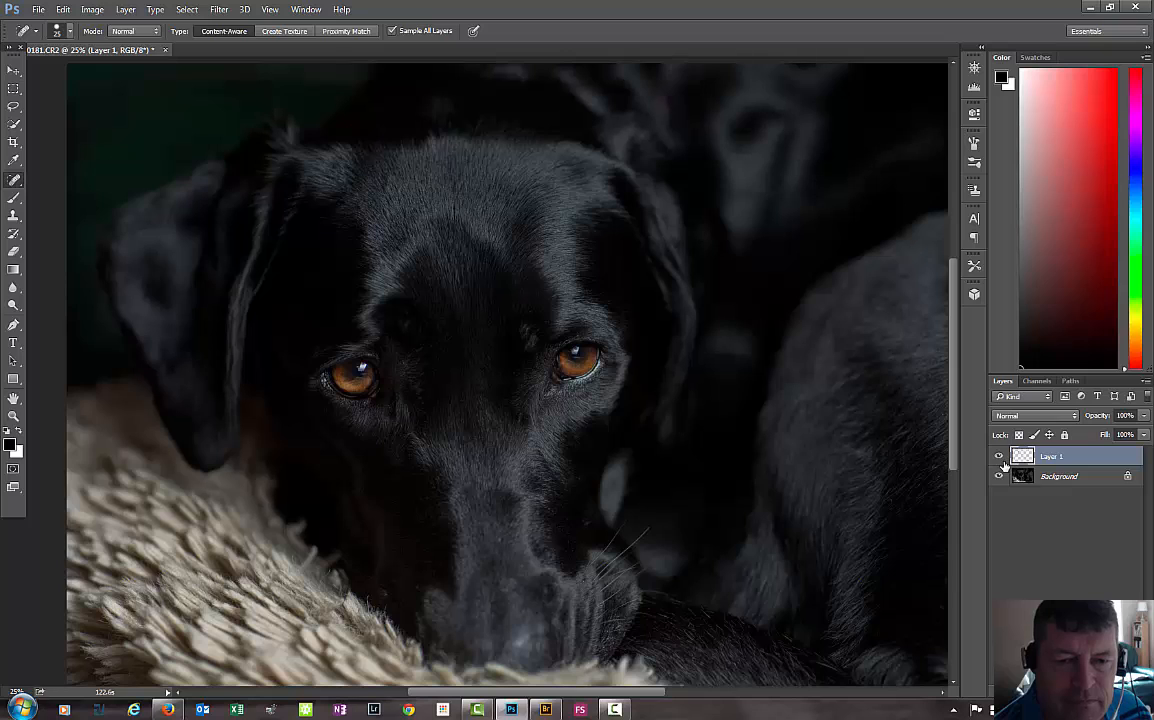
{"action": "left_click", "coordinate": [1001, 459]}
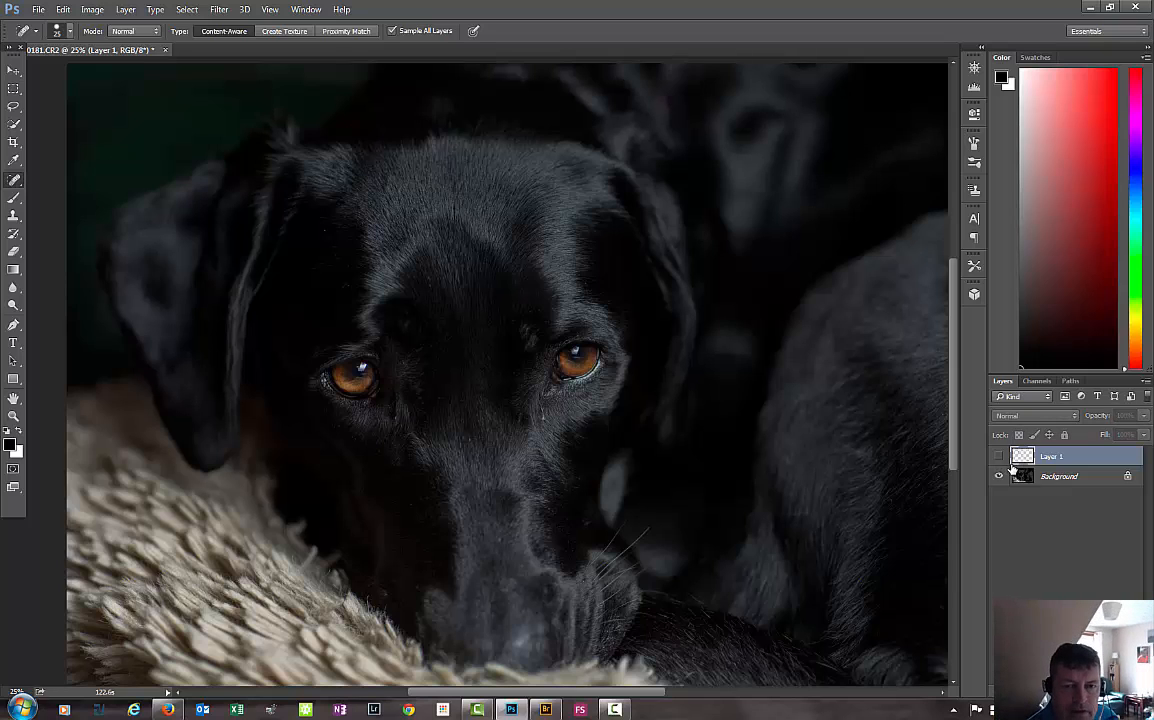
{"action": "left_click", "coordinate": [1012, 468]}
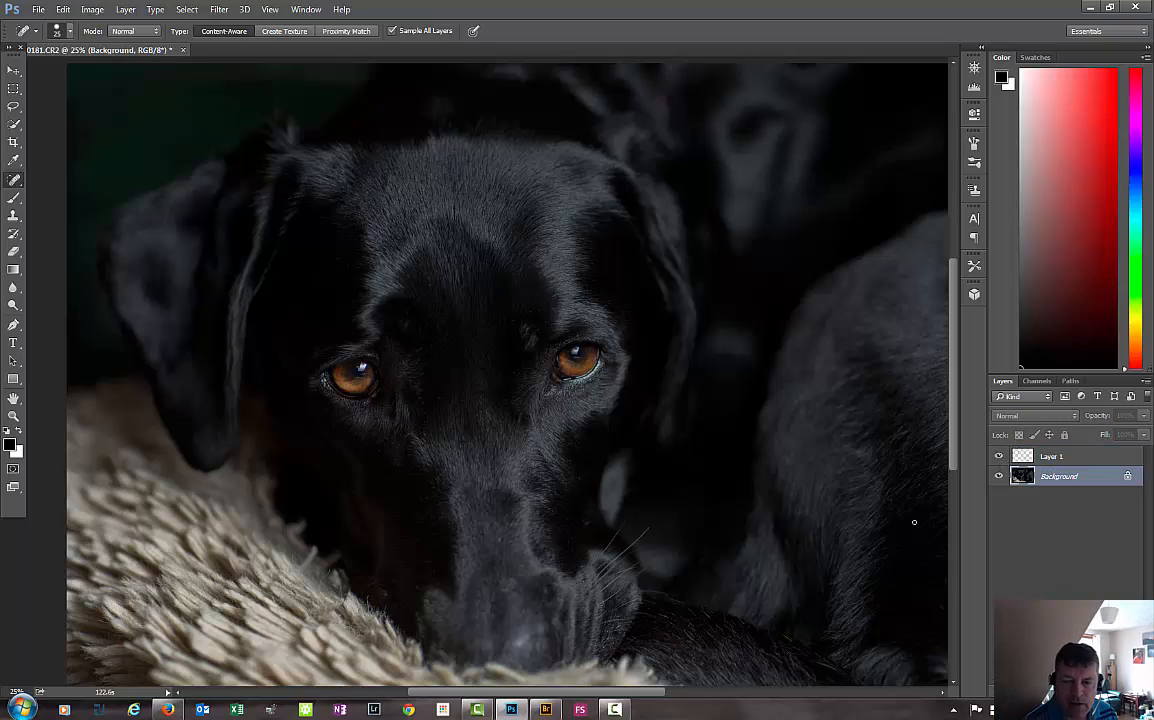
{"action": "key", "text": "ctrl+0"}
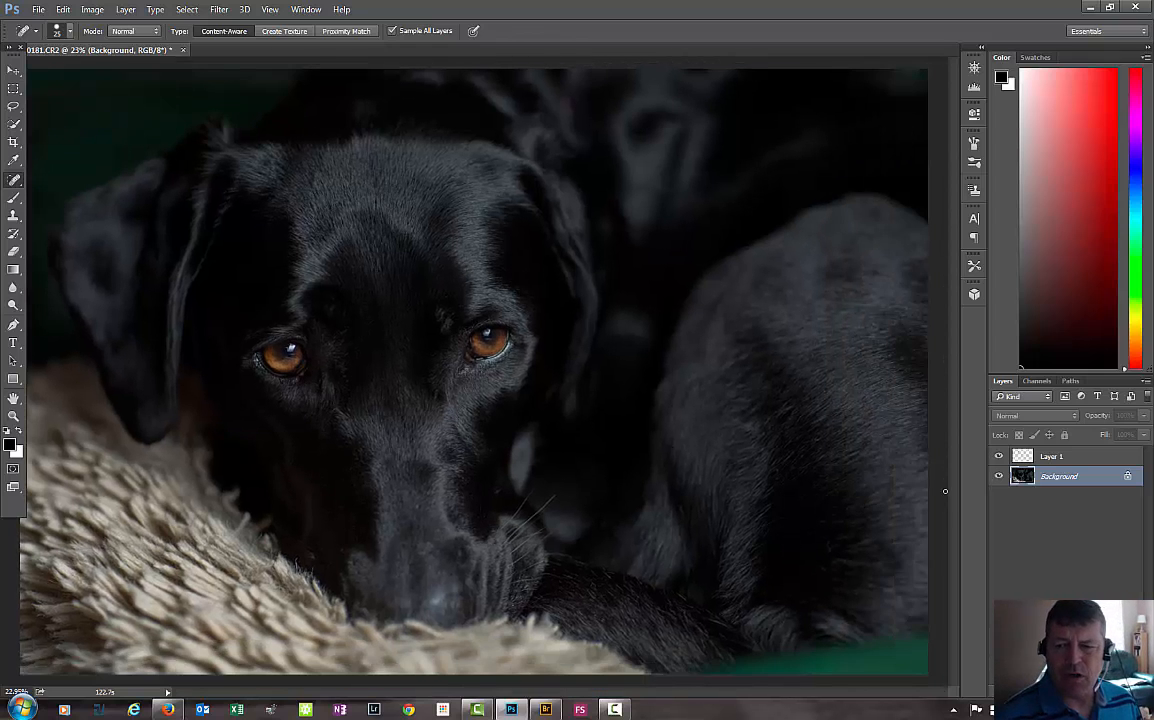
Step: Combine Layer 1 and the Background layer into one smart object
{"action": "left_click", "coordinate": [1083, 454]}
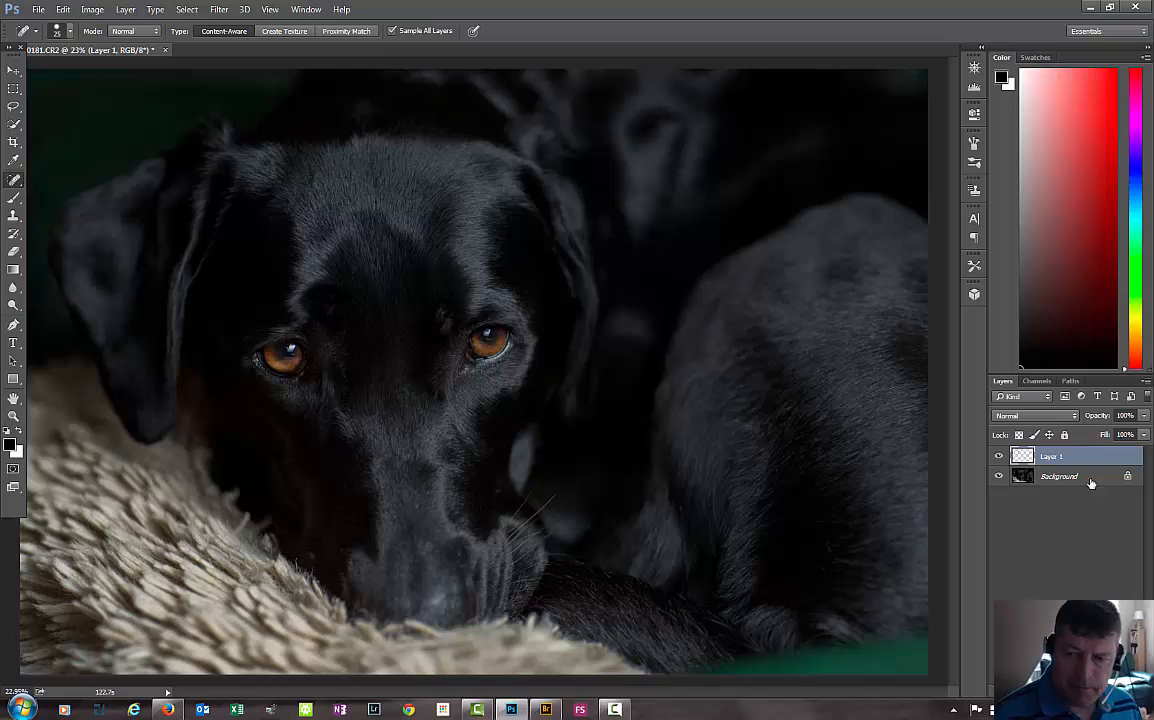
{"action": "right_click", "coordinate": [1093, 476]}
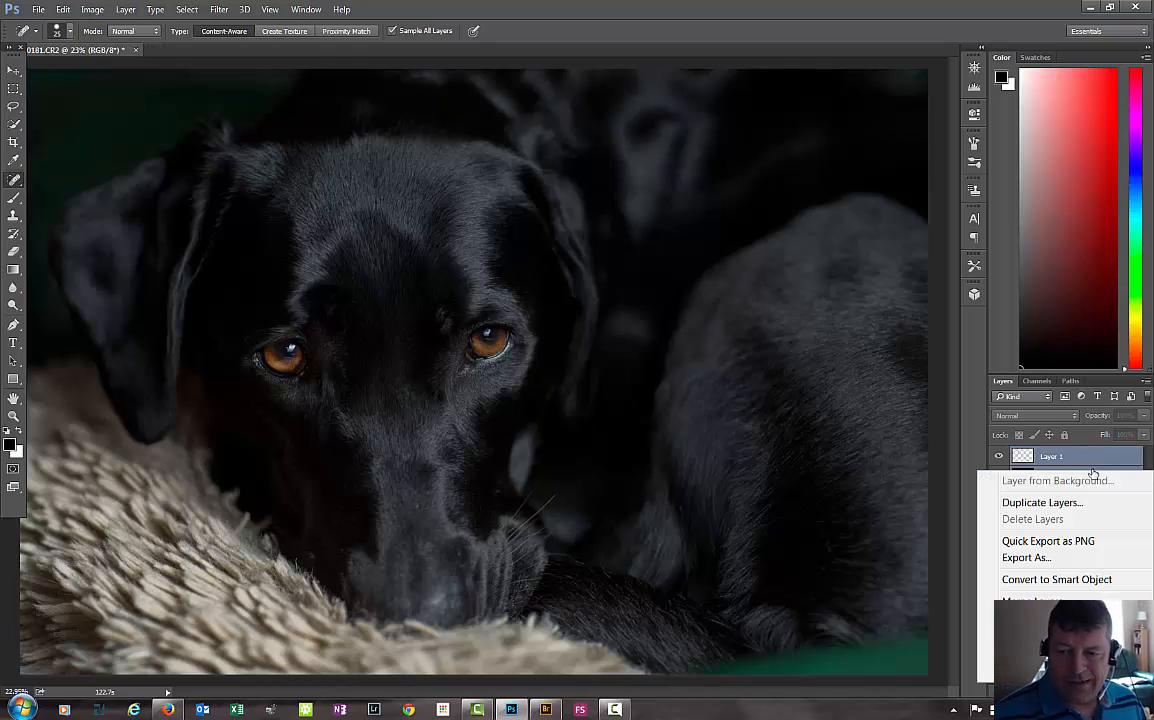
{"action": "left_click", "coordinate": [1040, 580]}
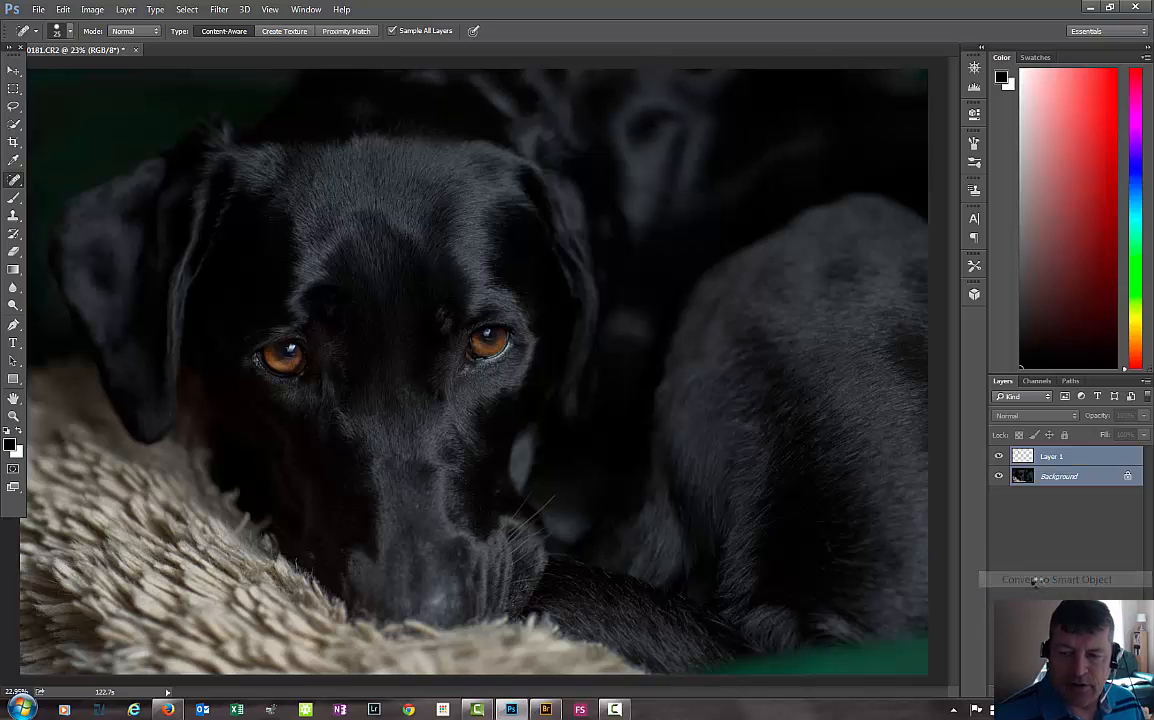
Step: Apply the Lens Correction filter with a custom vignette amount of about -54 to darken the photo's edges
{"action": "left_click", "coordinate": [219, 10]}
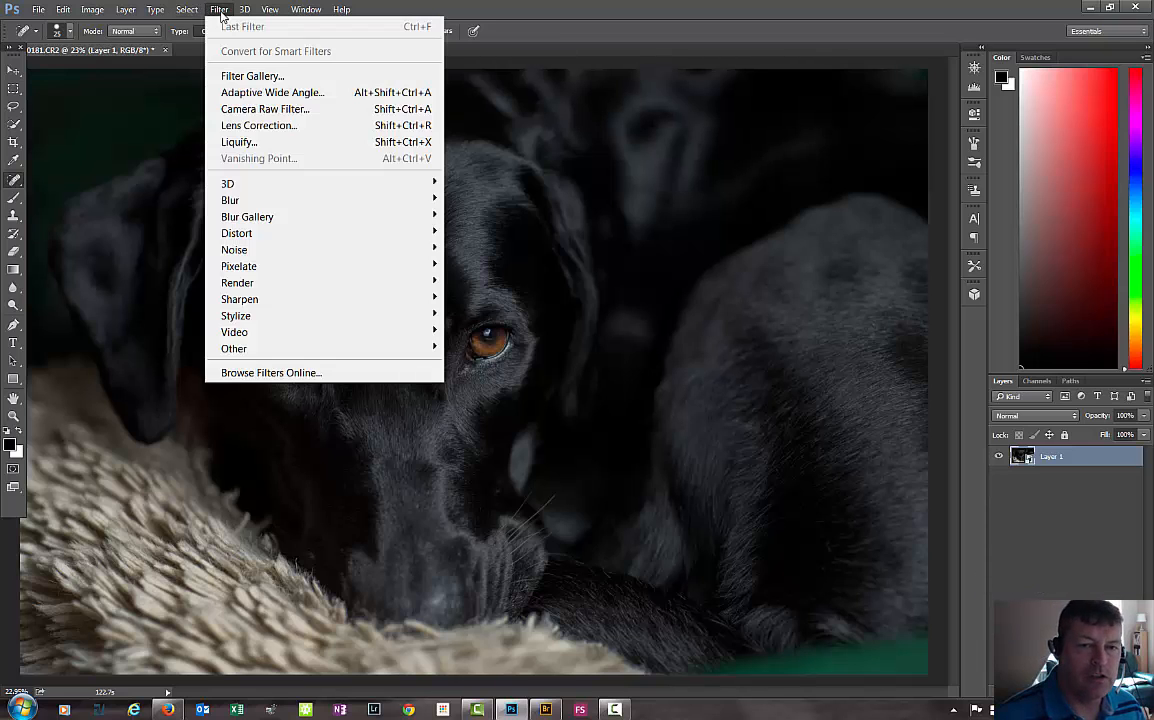
{"action": "left_click", "coordinate": [248, 126]}
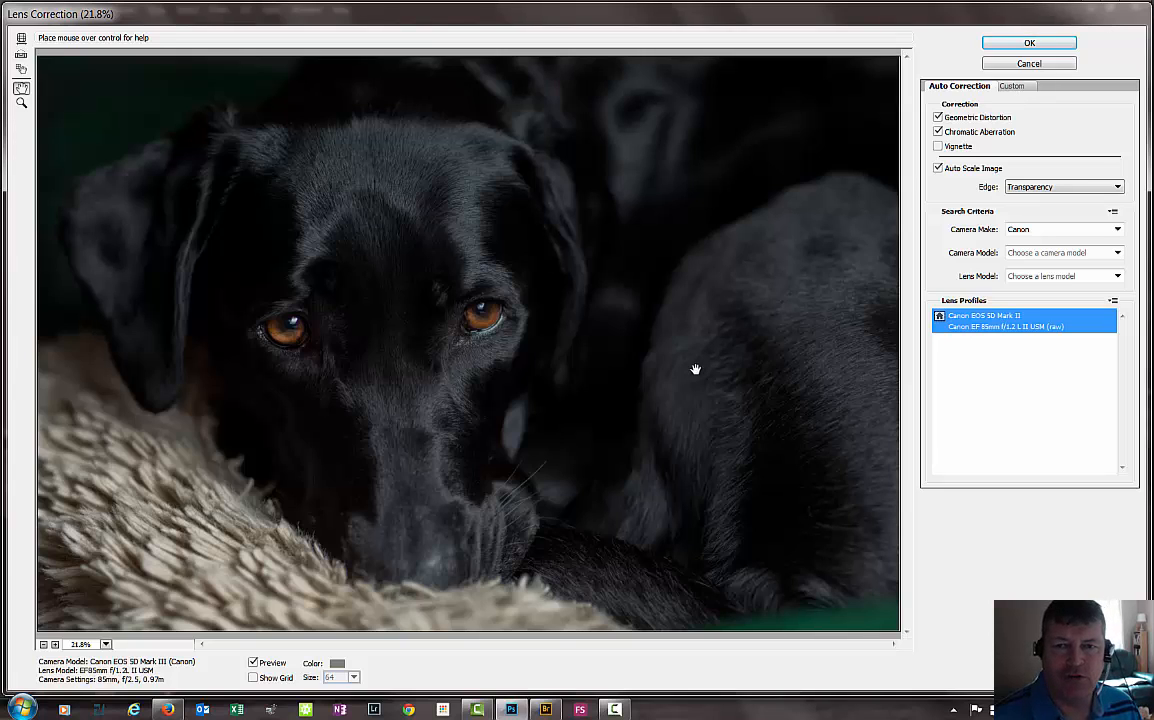
{"action": "left_click", "coordinate": [1010, 87]}
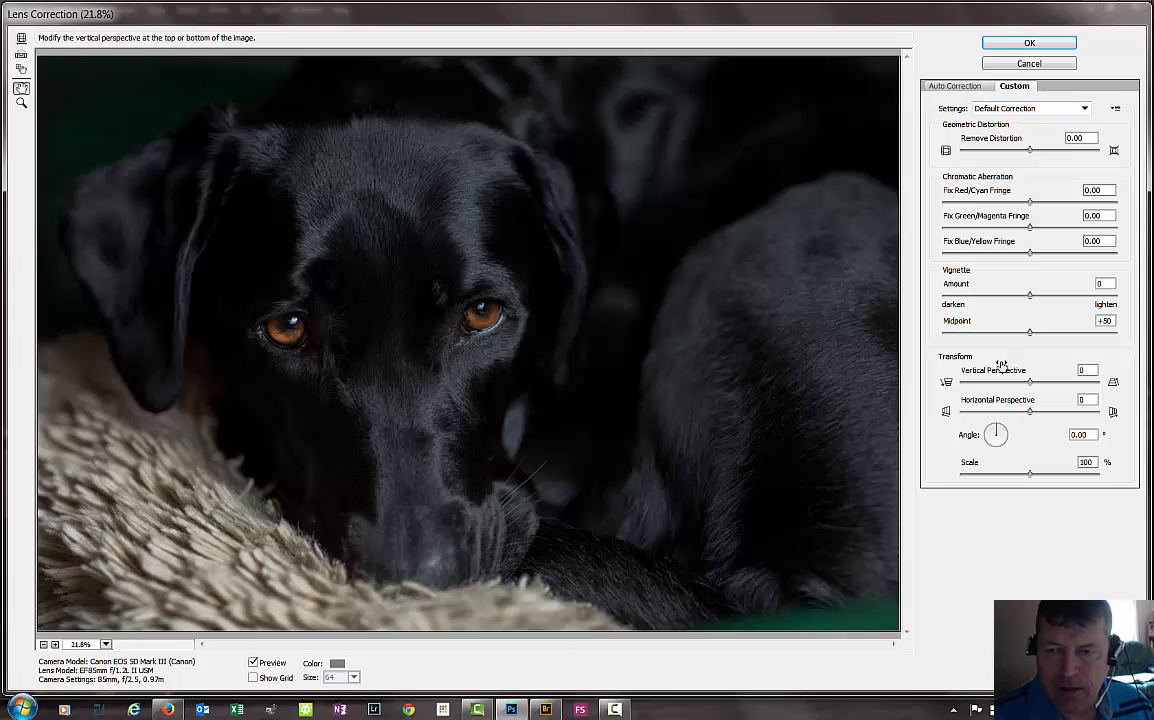
{"action": "left_click_drag", "start_coordinate": [1030, 296], "coordinate": [982, 301]}
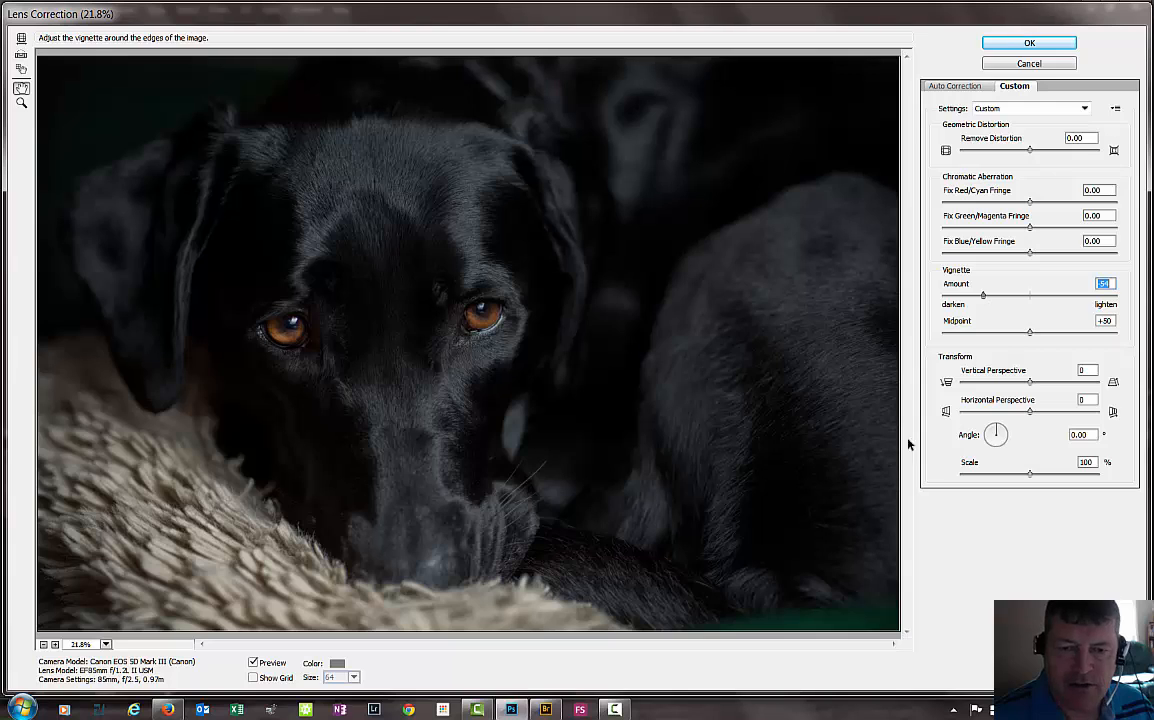
{"action": "left_click", "coordinate": [1056, 46]}
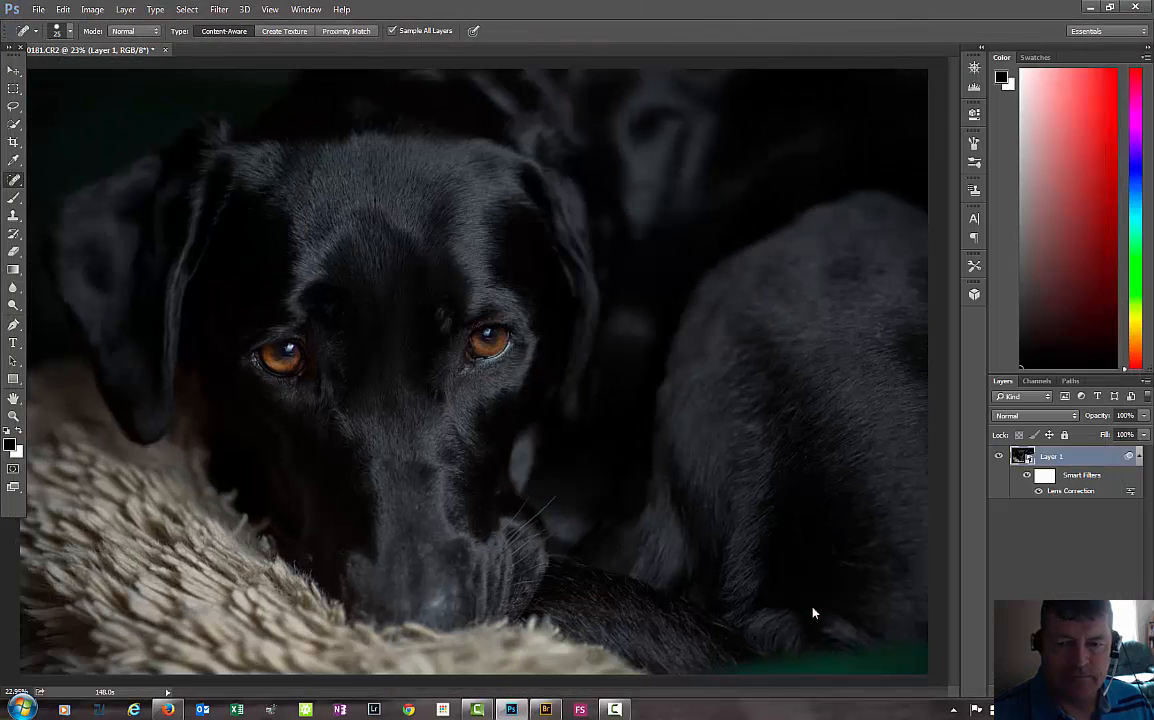
Step: Examine the detail of both eyes at 200% without rasterizing the smart object, and return to the whole photo
{"action": "key", "text": "ctrl+minus"}
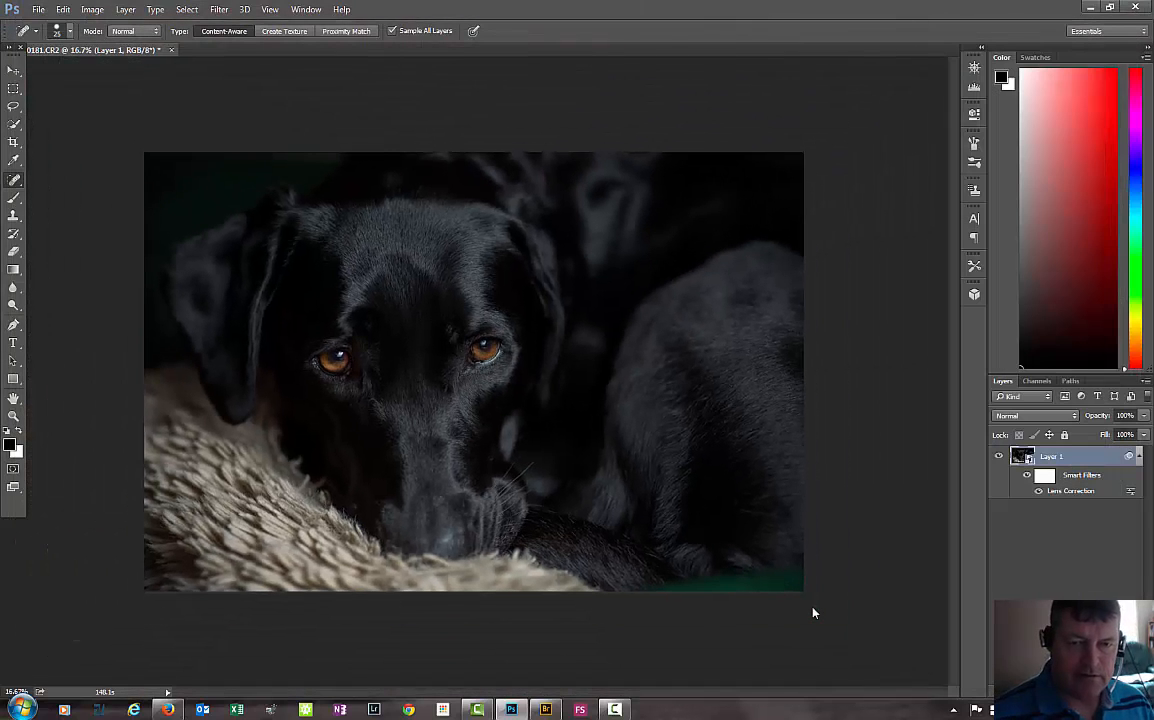
{"action": "key", "text": "ctrl+1"}
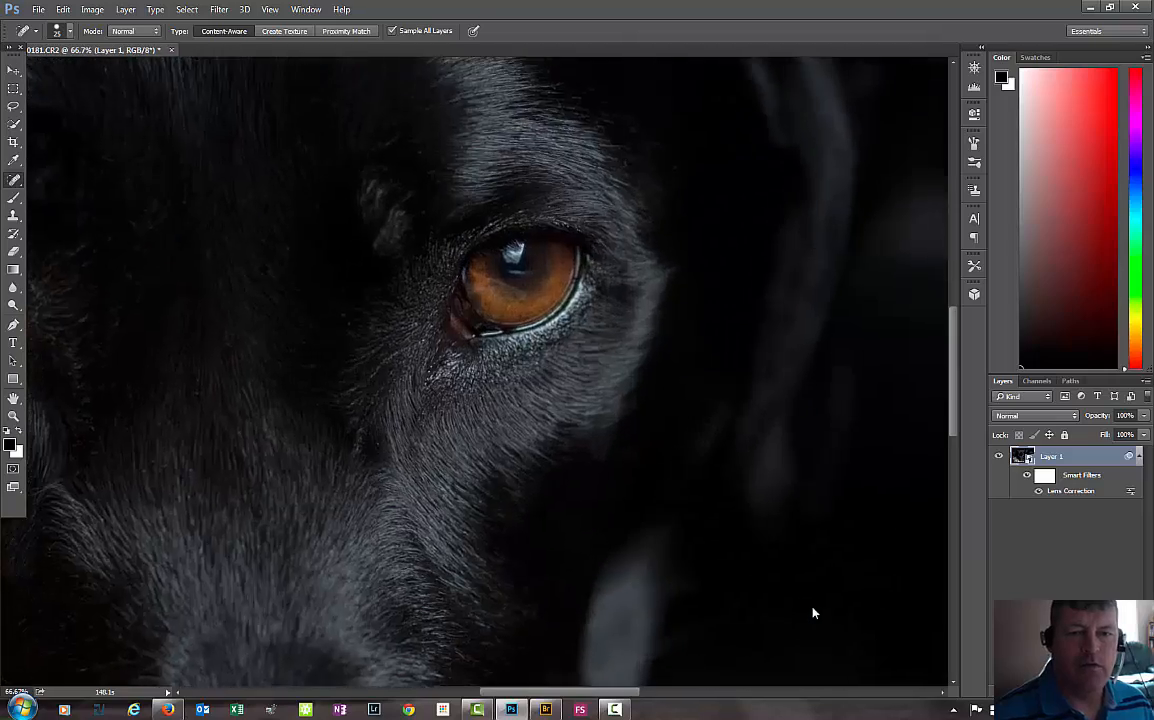
{"action": "key", "text": "ctrl+plus"}
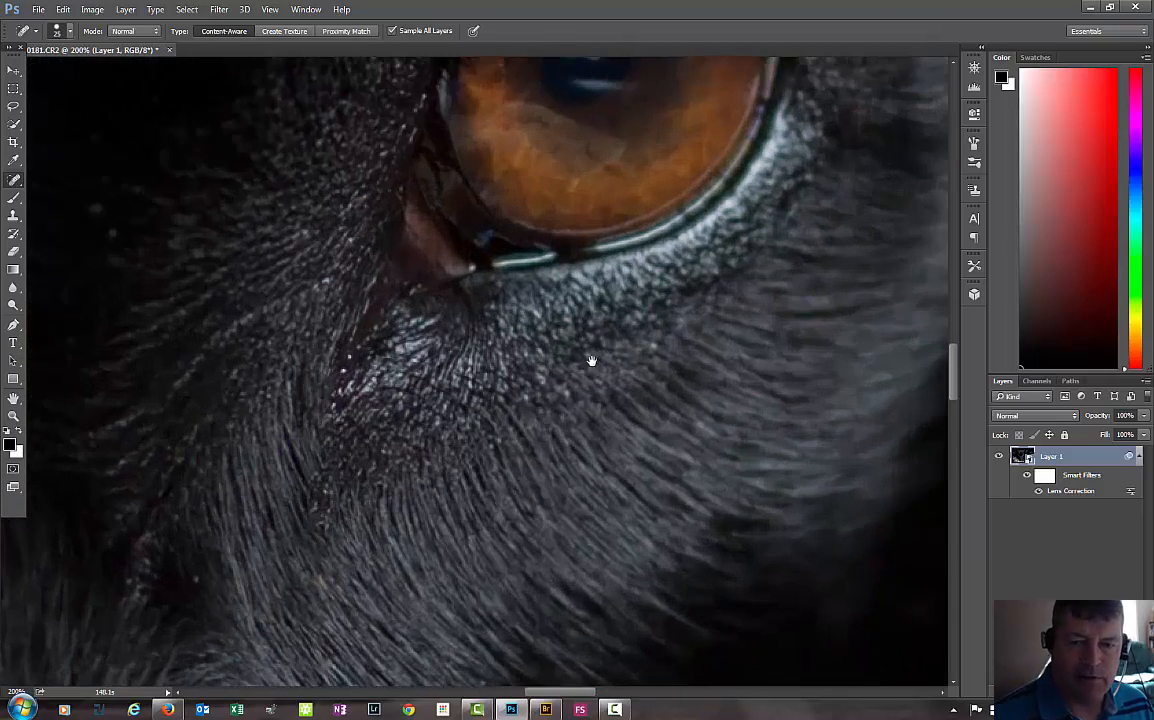
{"action": "left_click_drag", "start_coordinate": [518, 337], "coordinate": [426, 562]}
{"action": "left_click", "coordinate": [530, 527]}
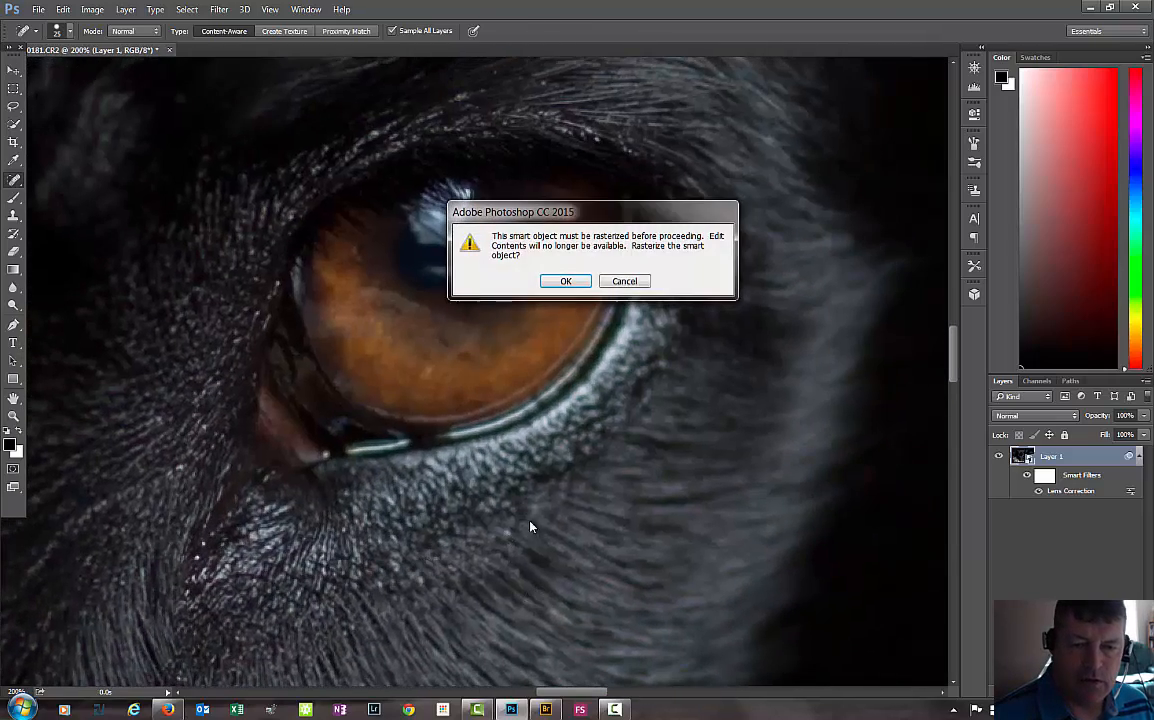
{"action": "left_click", "coordinate": [640, 281]}
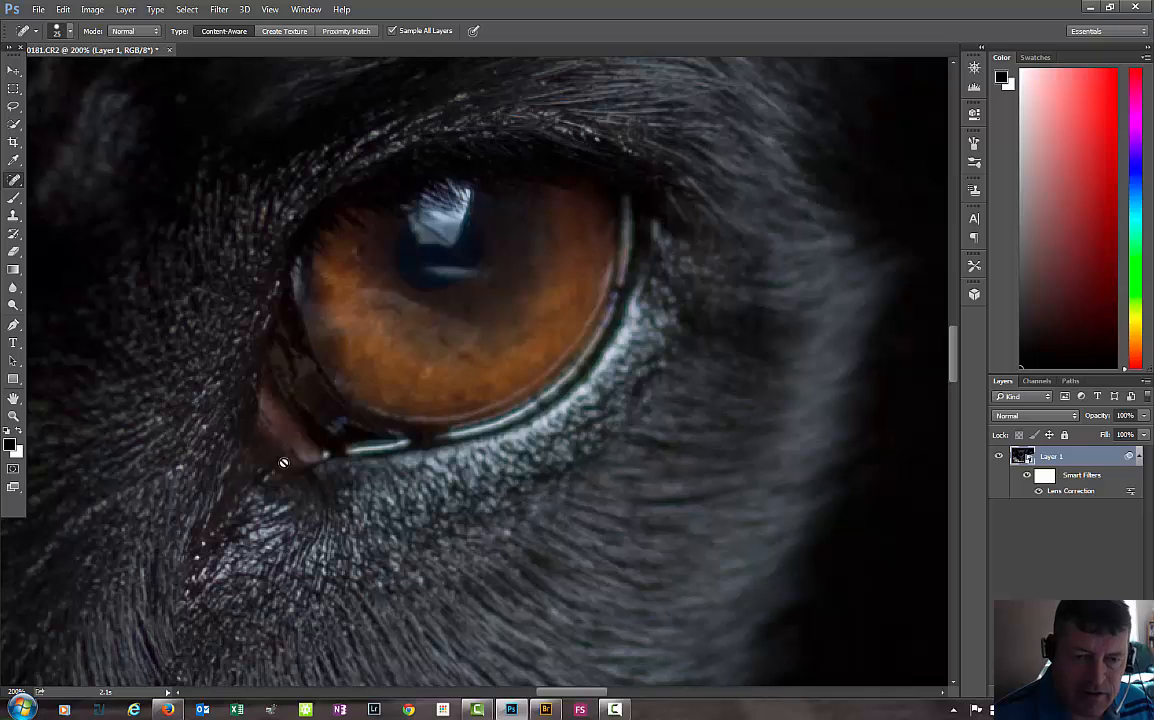
{"action": "left_click_drag", "start_coordinate": [230, 482], "coordinate": [533, 598]}
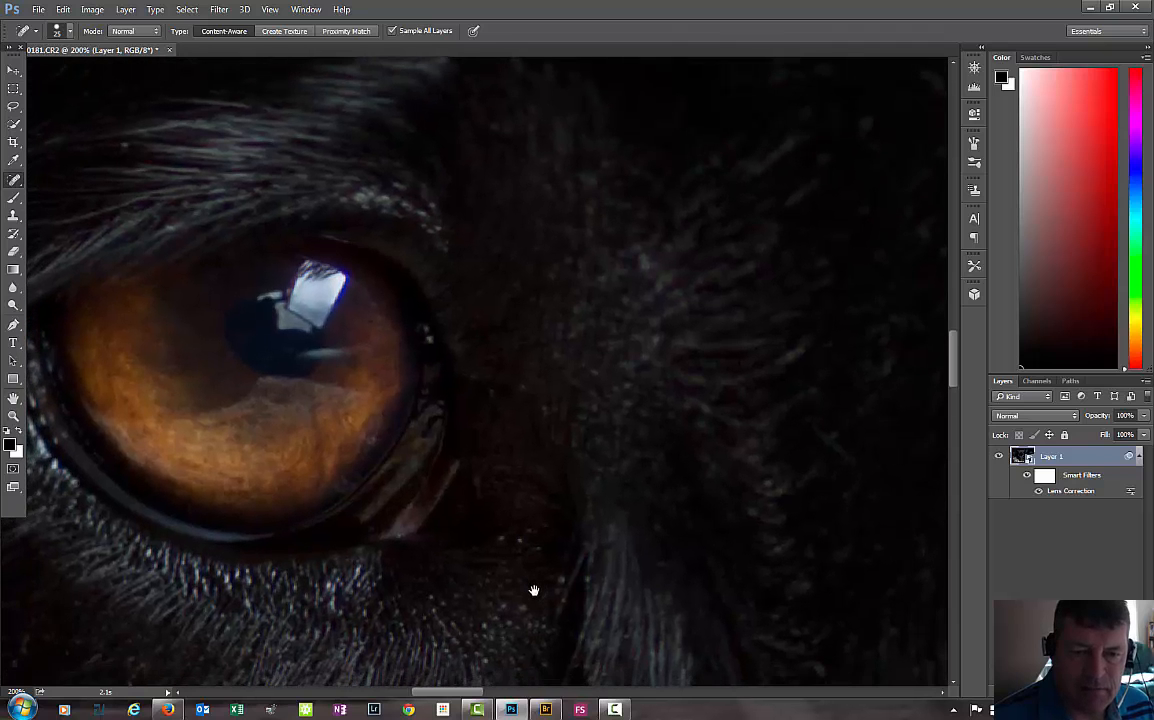
{"action": "left_click_drag", "start_coordinate": [309, 572], "coordinate": [425, 578]}
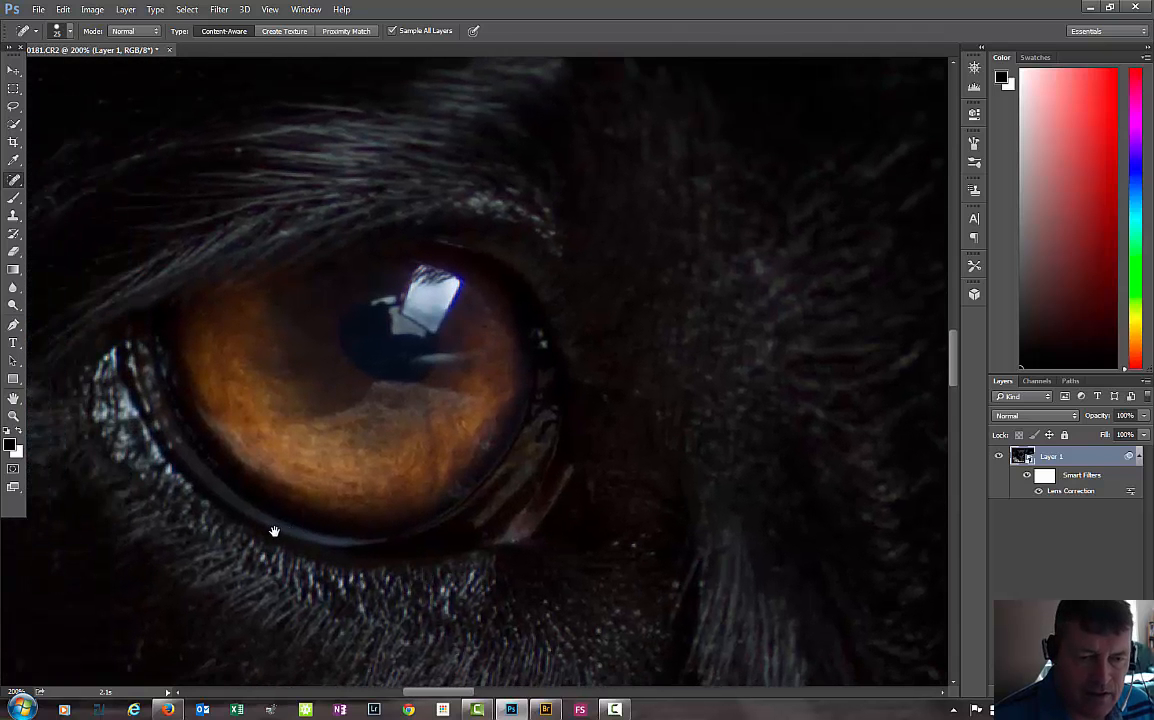
{"action": "left_click_drag", "start_coordinate": [274, 531], "coordinate": [331, 618]}
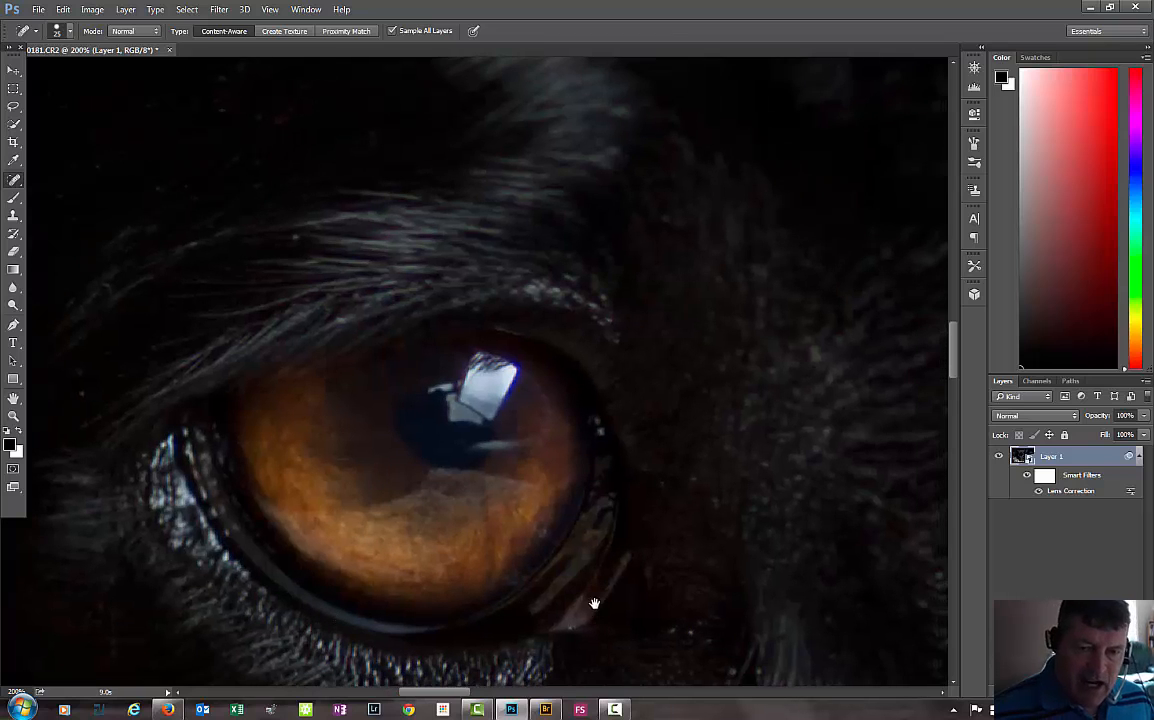
{"action": "key", "text": "ctrl+0"}
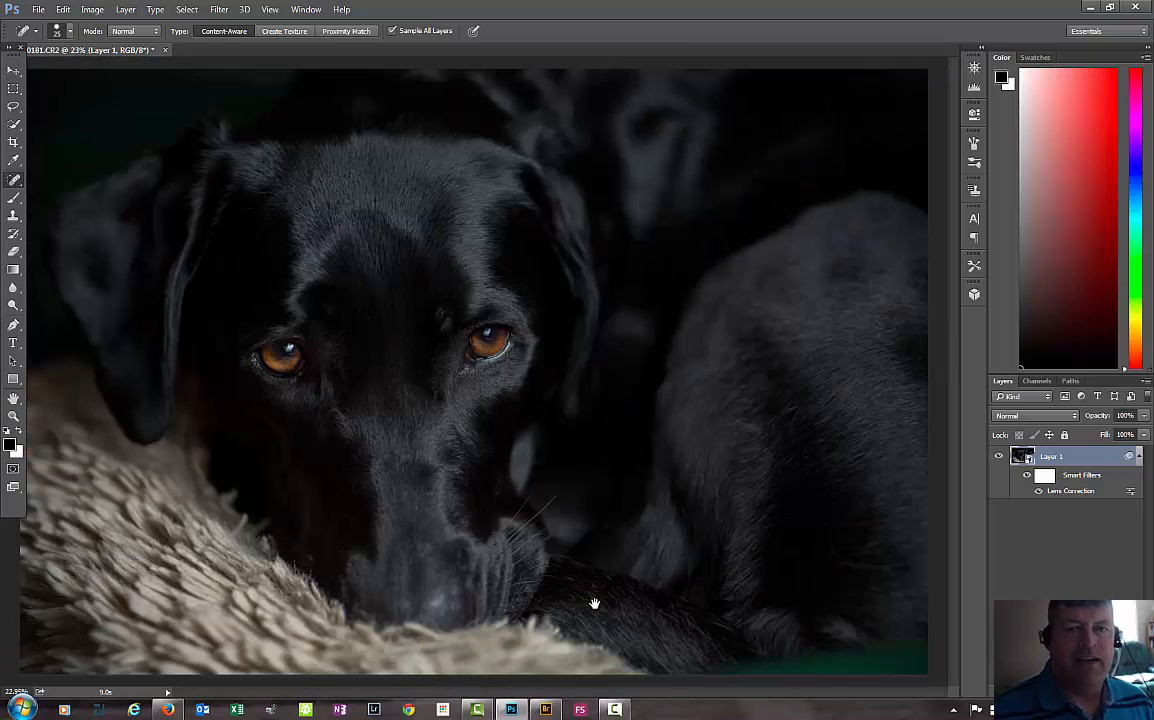